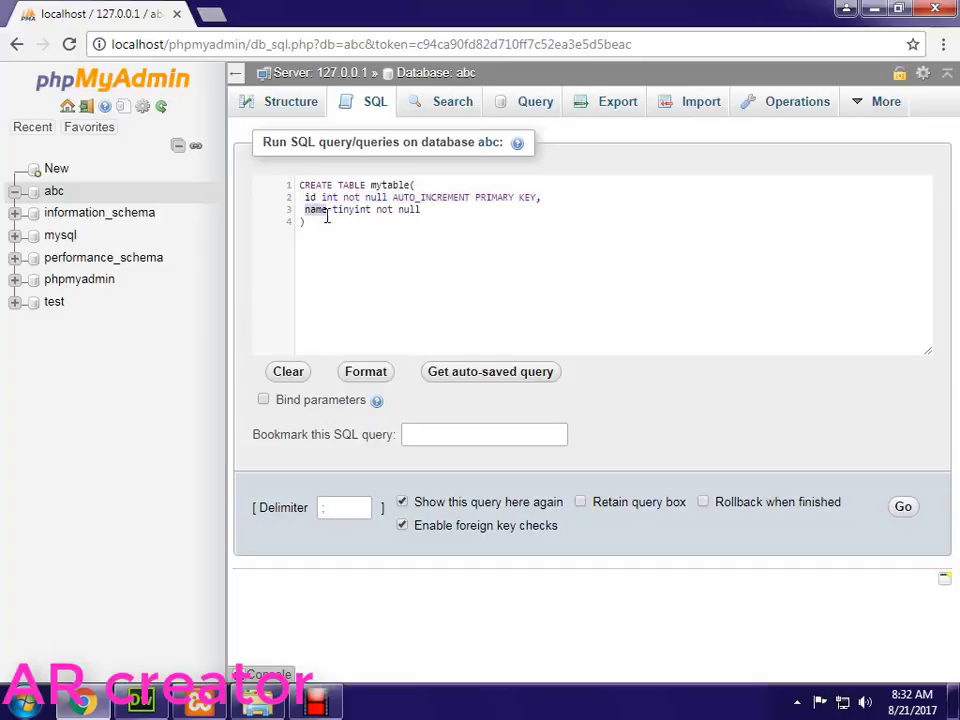
Run the CREATE TABLE query on database abc for mytable with an auto-increment primary key id and a tinyint not null name column.
{"action": "double_click", "coordinate": [357, 212]}
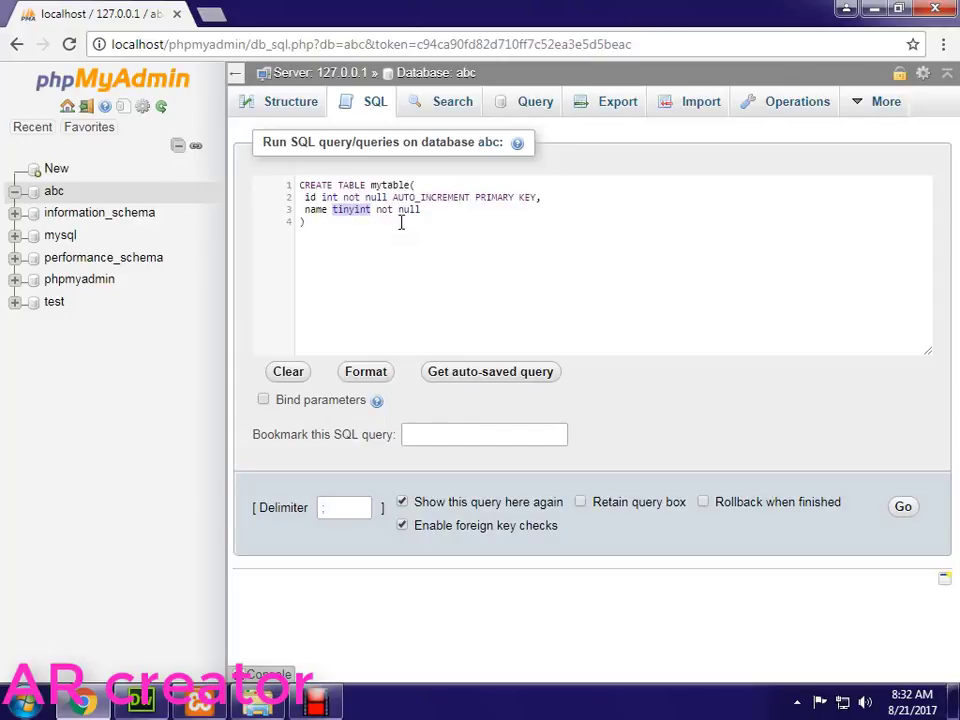
{"action": "left_click_drag", "start_coordinate": [422, 210], "coordinate": [376, 210]}
{"action": "left_click", "coordinate": [450, 223]}
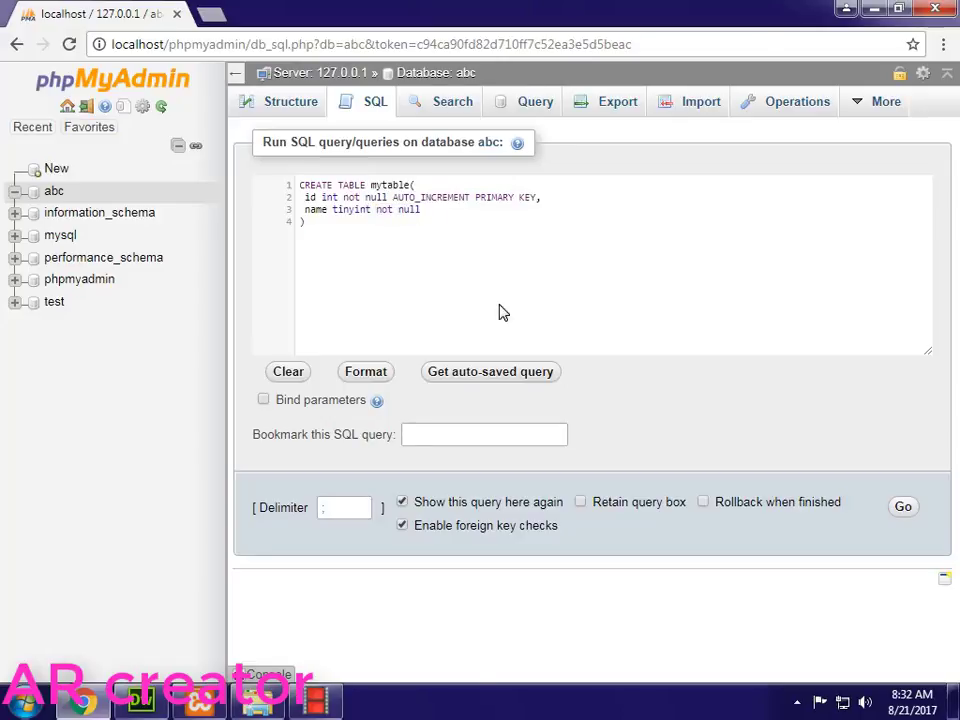
{"action": "left_click", "coordinate": [904, 508]}
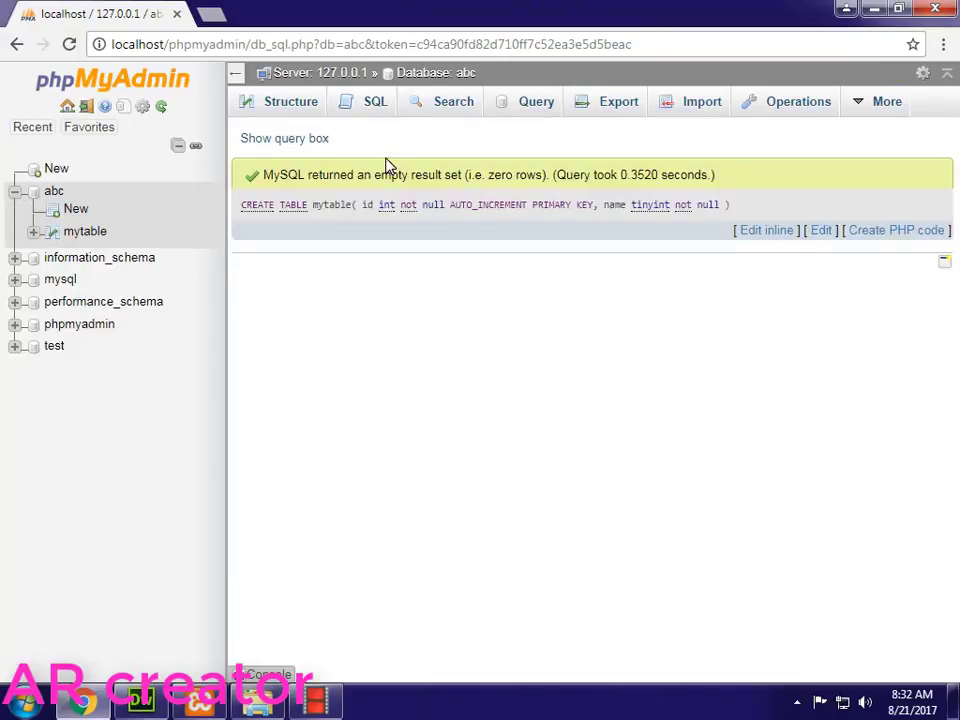
Open mytable from the abc database structure and look through its rows, column structure, query and search pages.
{"action": "left_click", "coordinate": [293, 108]}
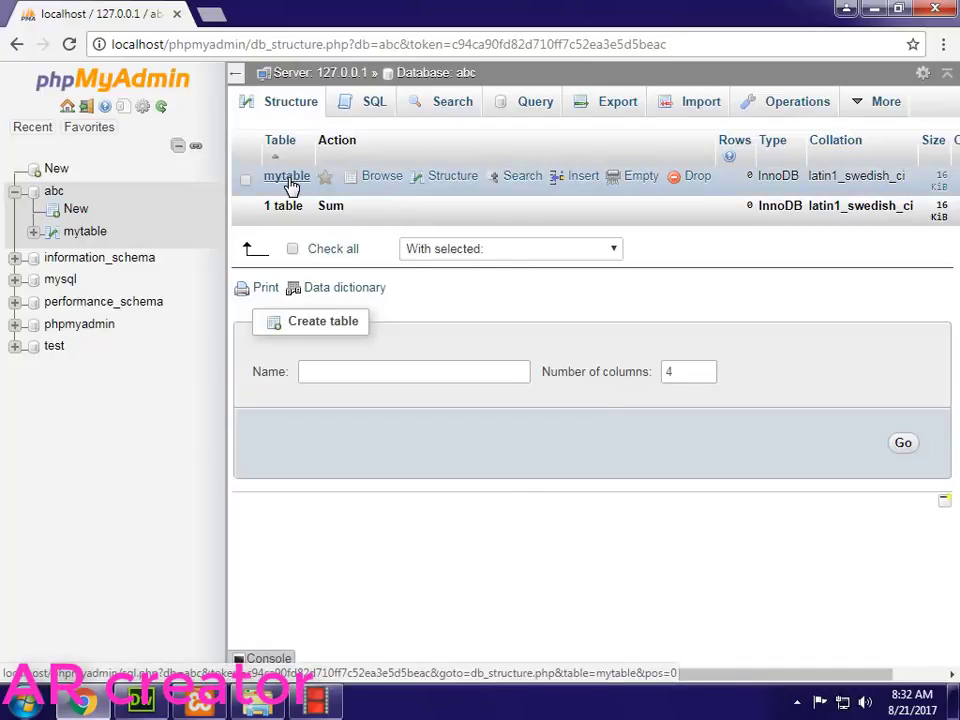
{"action": "left_click", "coordinate": [287, 177]}
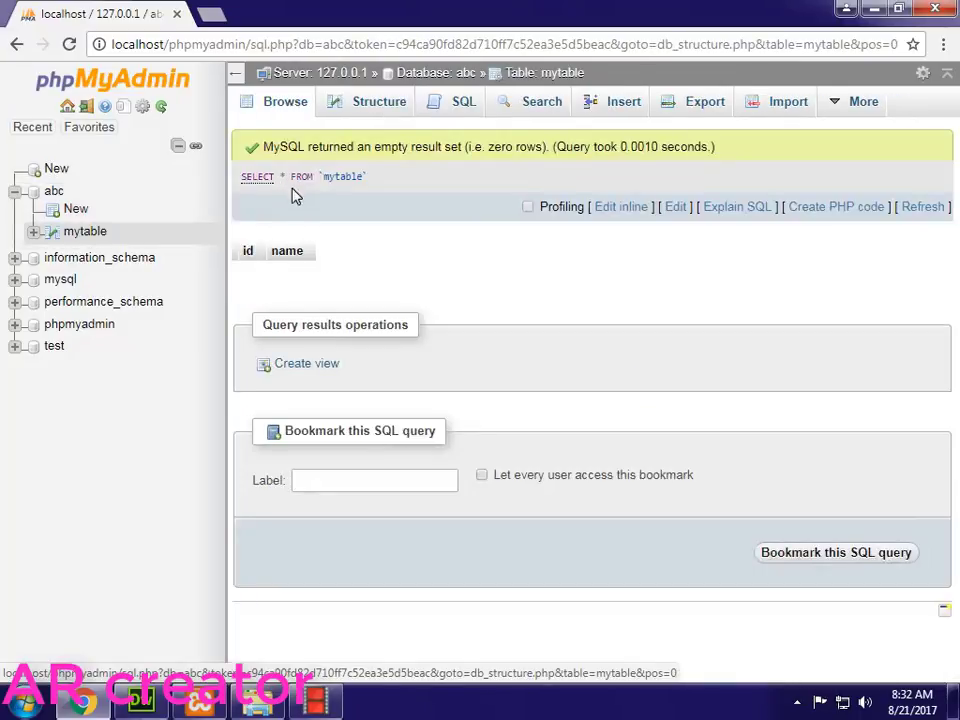
{"action": "left_click", "coordinate": [367, 110]}
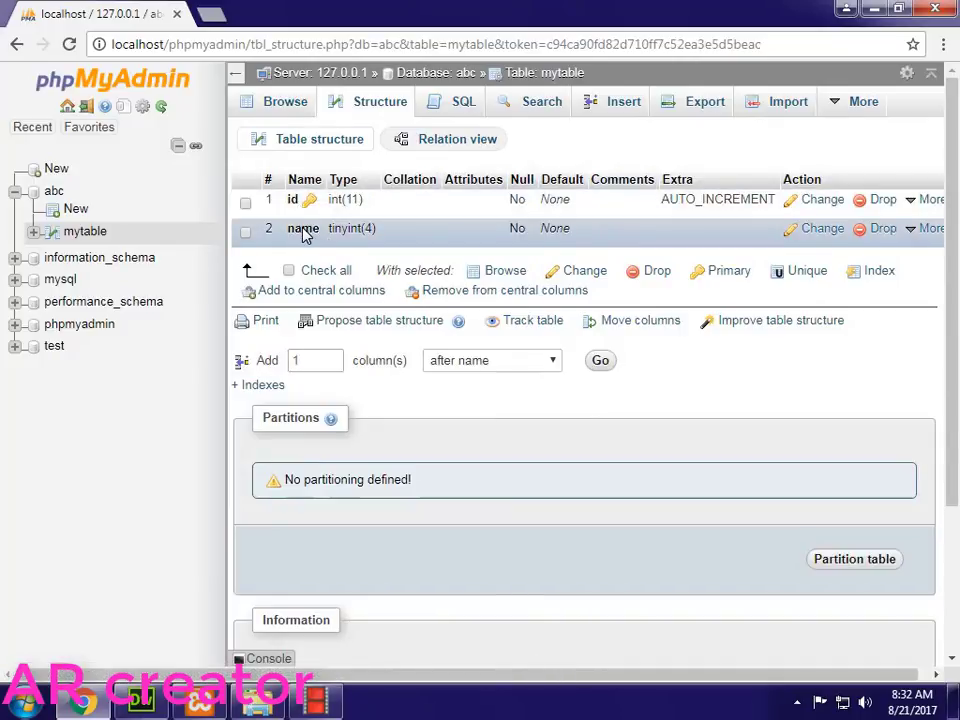
{"action": "left_click", "coordinate": [283, 104]}
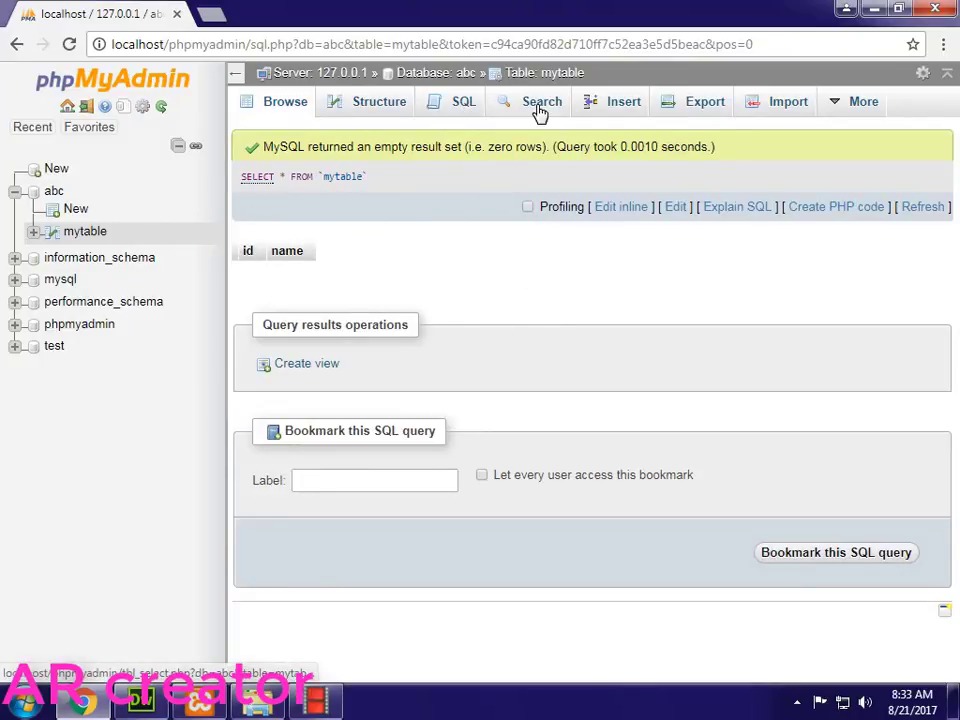
{"action": "left_click", "coordinate": [460, 117]}
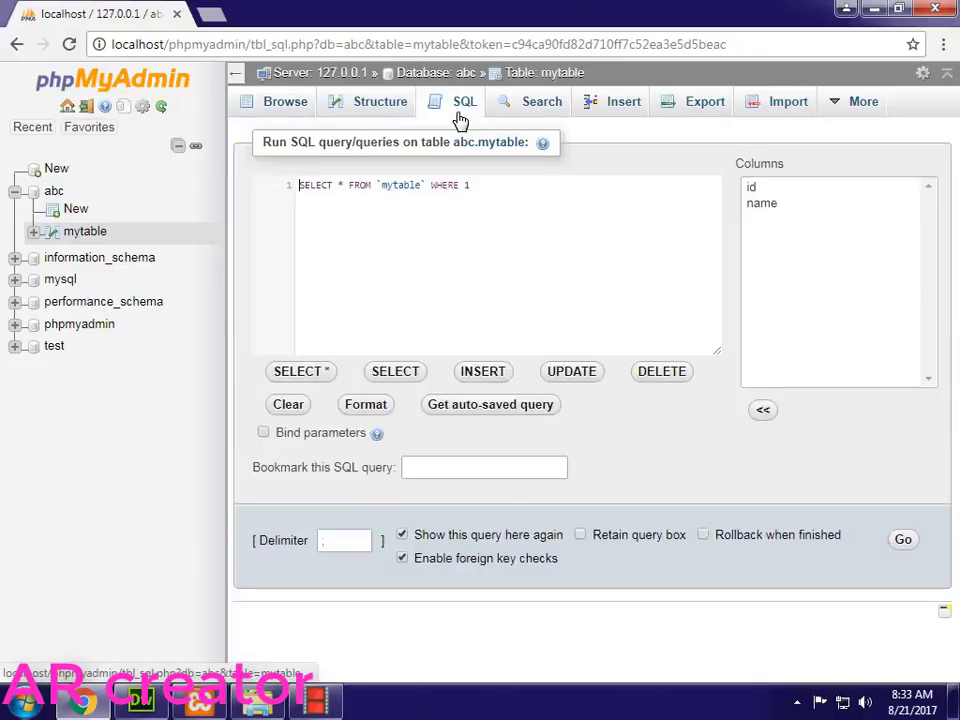
{"action": "left_click", "coordinate": [536, 117]}
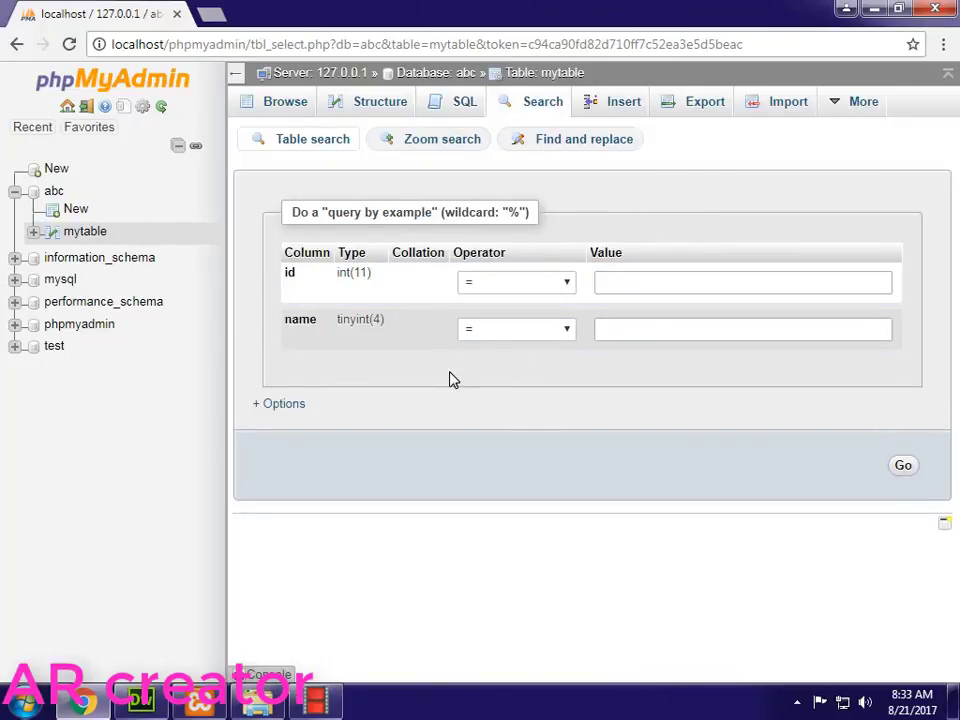
Open the row insertion form for mytable and check the name column's data type.
{"action": "left_click", "coordinate": [630, 108]}
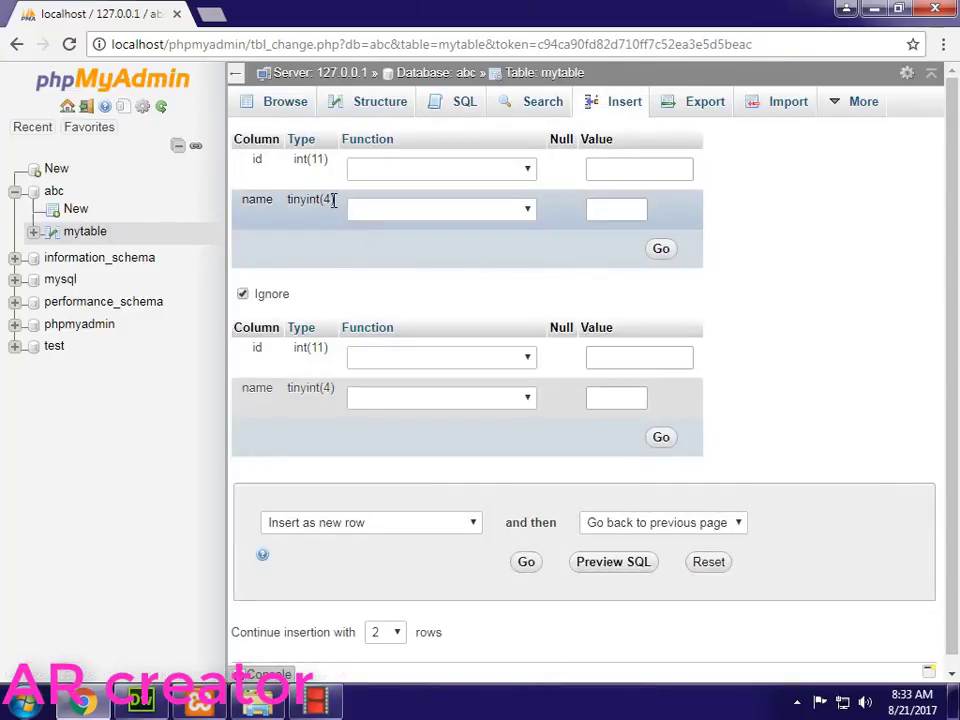
{"action": "left_click_drag", "start_coordinate": [333, 200], "coordinate": [289, 199]}
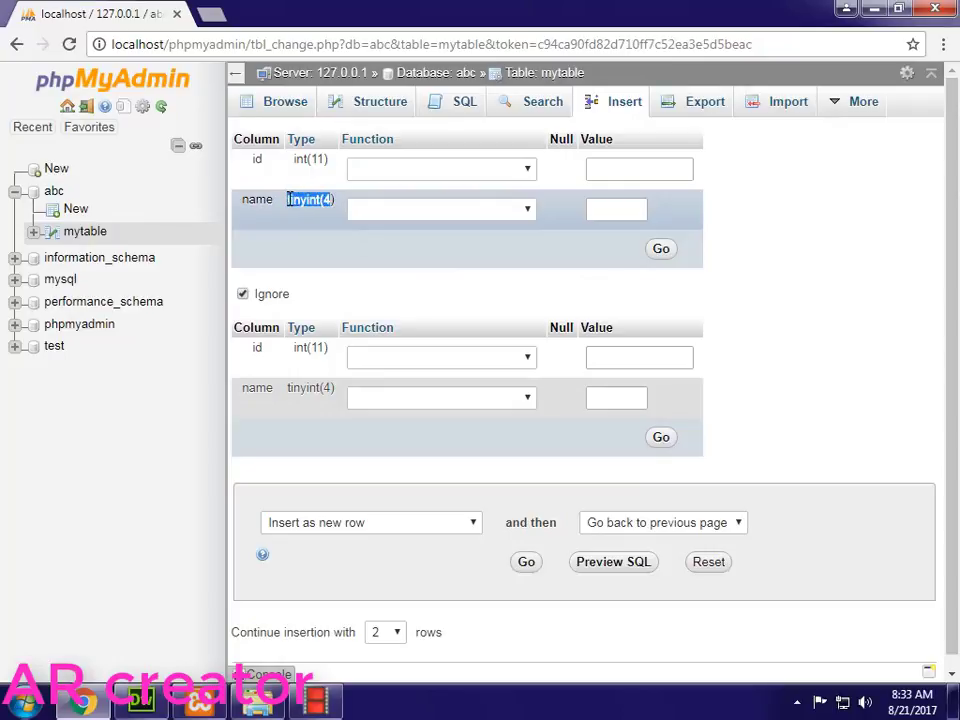
{"action": "left_click", "coordinate": [831, 278]}
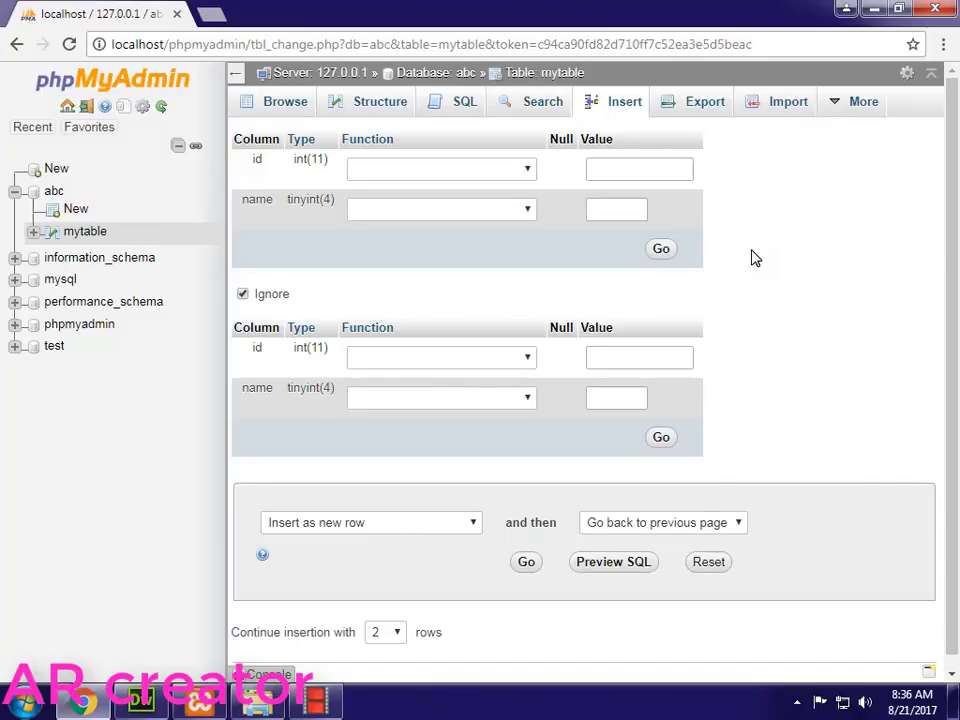
Try to insert a row into mytable with the name value 128.
{"action": "left_click", "coordinate": [602, 212]}
{"action": "type", "text": "126"}
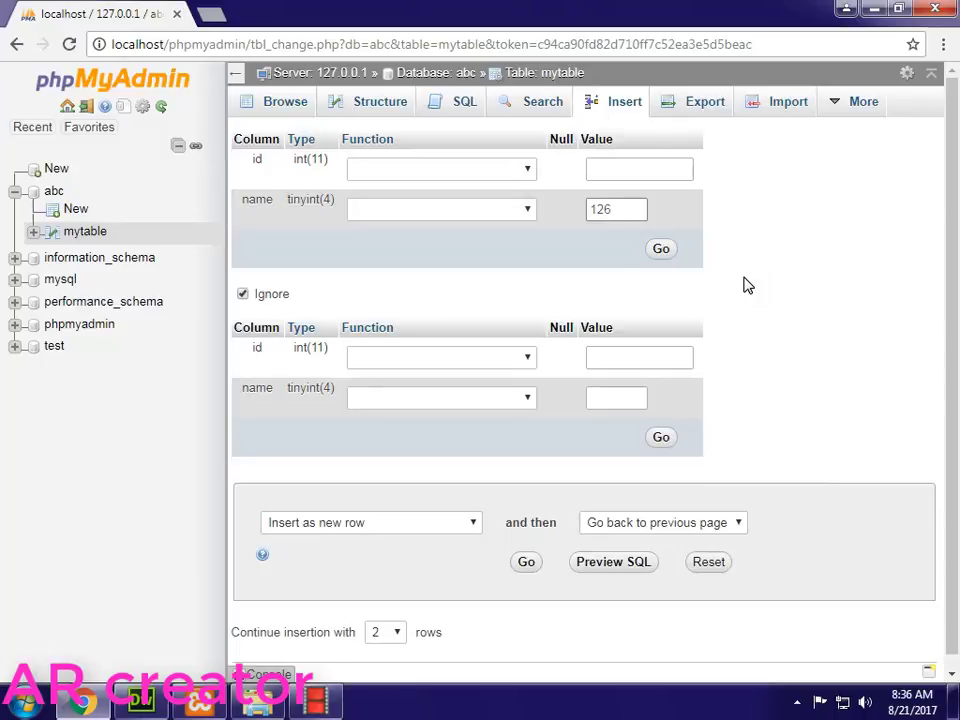
{"action": "key", "text": "BackSpace"}
{"action": "type", "text": "8"}
{"action": "left_click", "coordinate": [668, 256]}
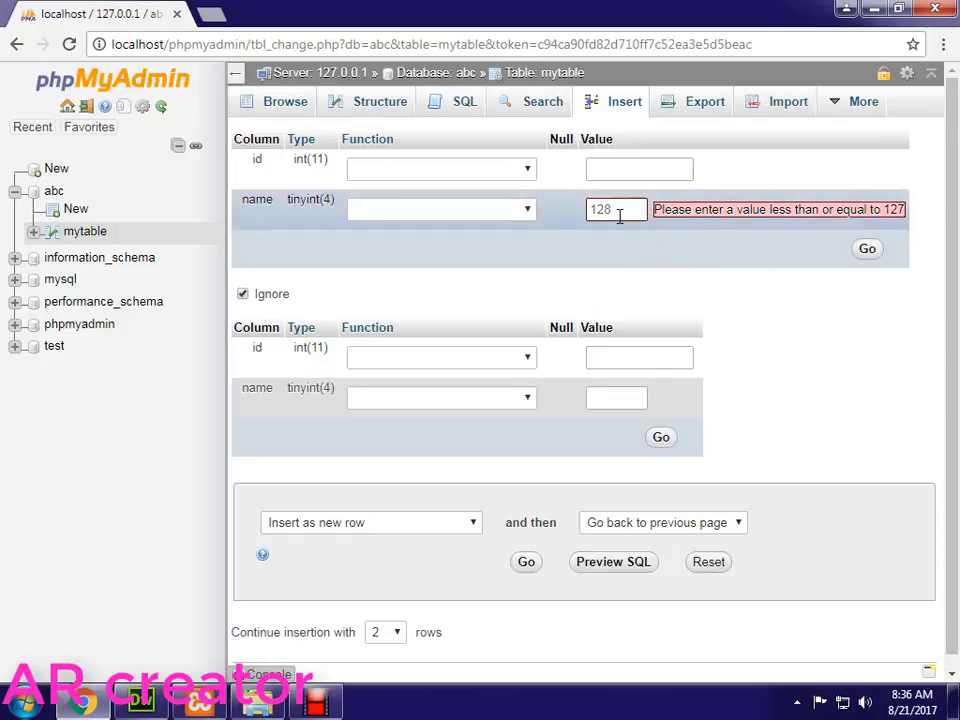
Insert a row into mytable with the name value -100 and review the insertion result.
{"action": "left_click_drag", "start_coordinate": [617, 212], "coordinate": [568, 214]}
{"action": "type", "text": "-100"}
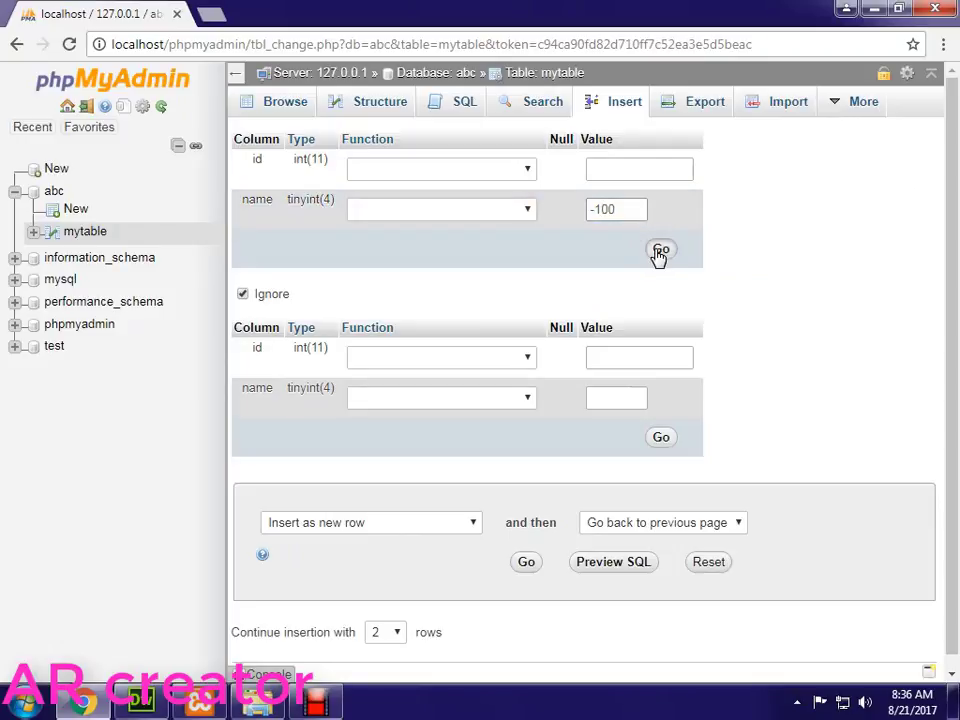
{"action": "left_click", "coordinate": [660, 251]}
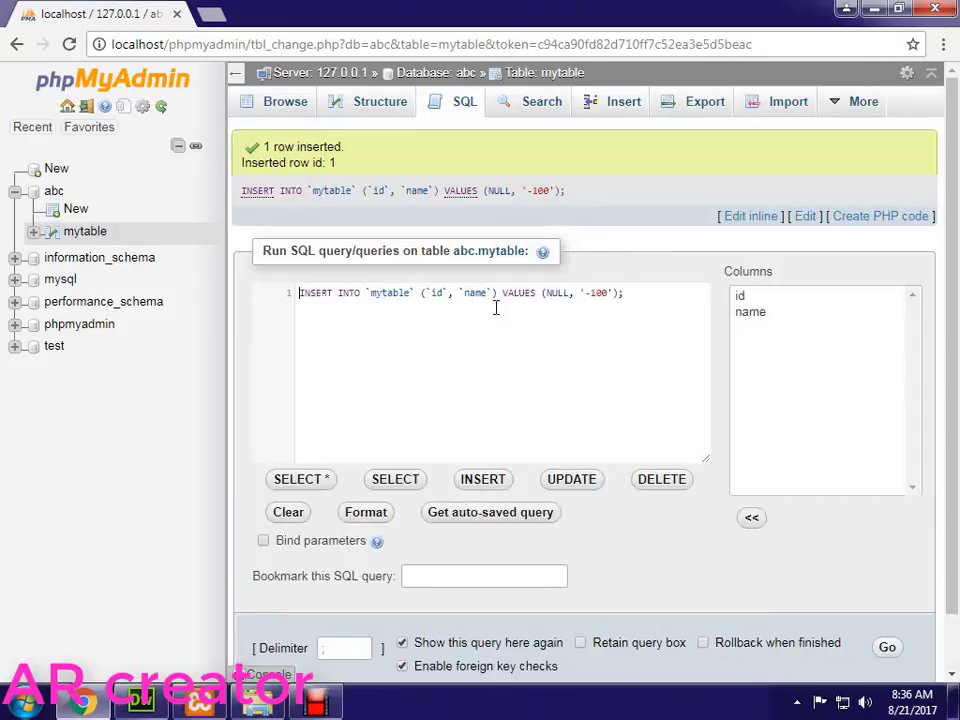
{"action": "left_click_drag", "start_coordinate": [342, 147], "coordinate": [221, 147]}
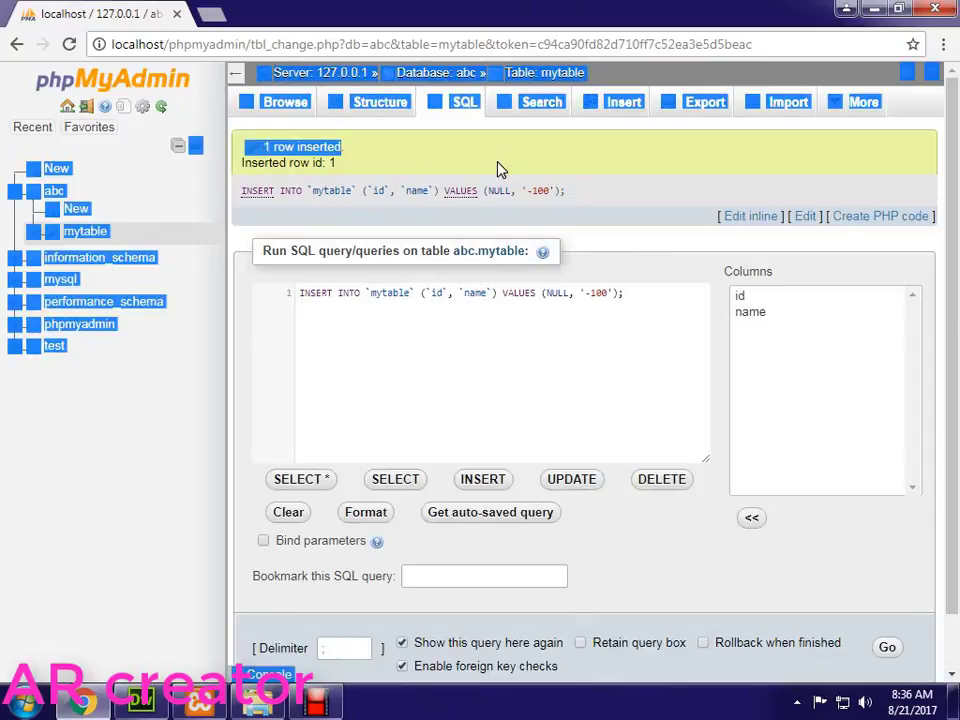
{"action": "left_click", "coordinate": [502, 165]}
Open a new row form for mytable, try to insert the name value -180 and check the allowed lower limit.
{"action": "left_click", "coordinate": [604, 104]}
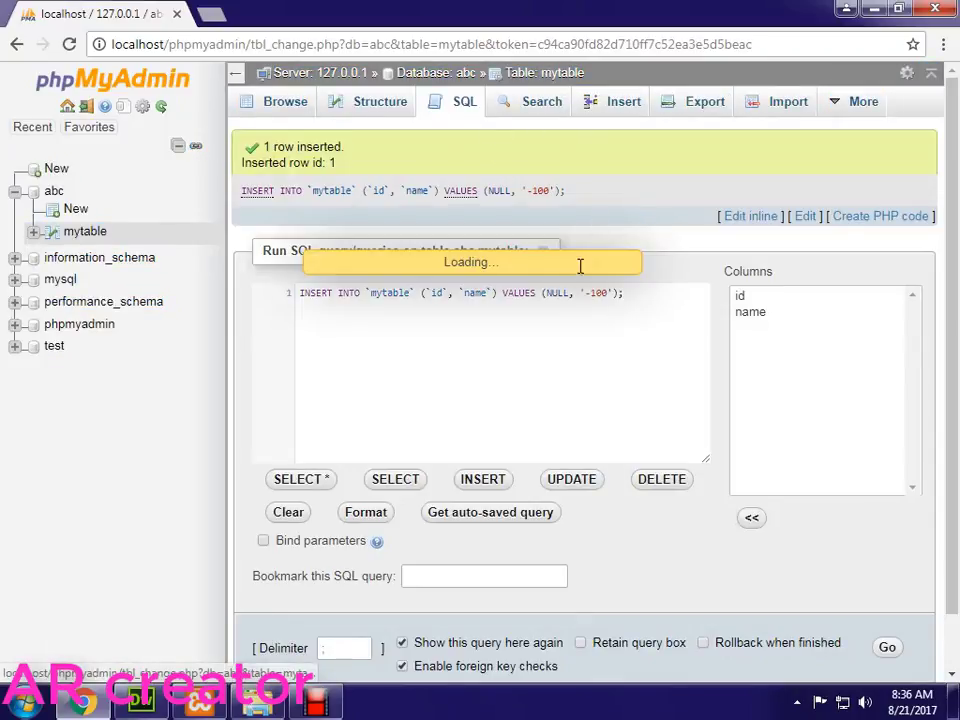
{"action": "left_click", "coordinate": [596, 211]}
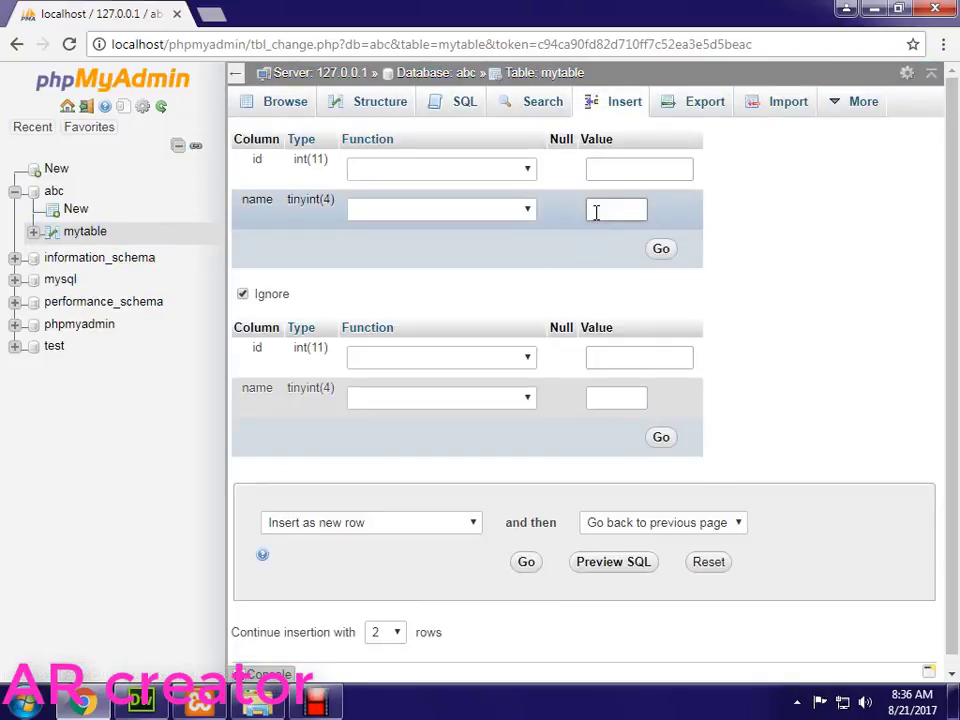
{"action": "type", "text": "-180"}
{"action": "left_click", "coordinate": [661, 248]}
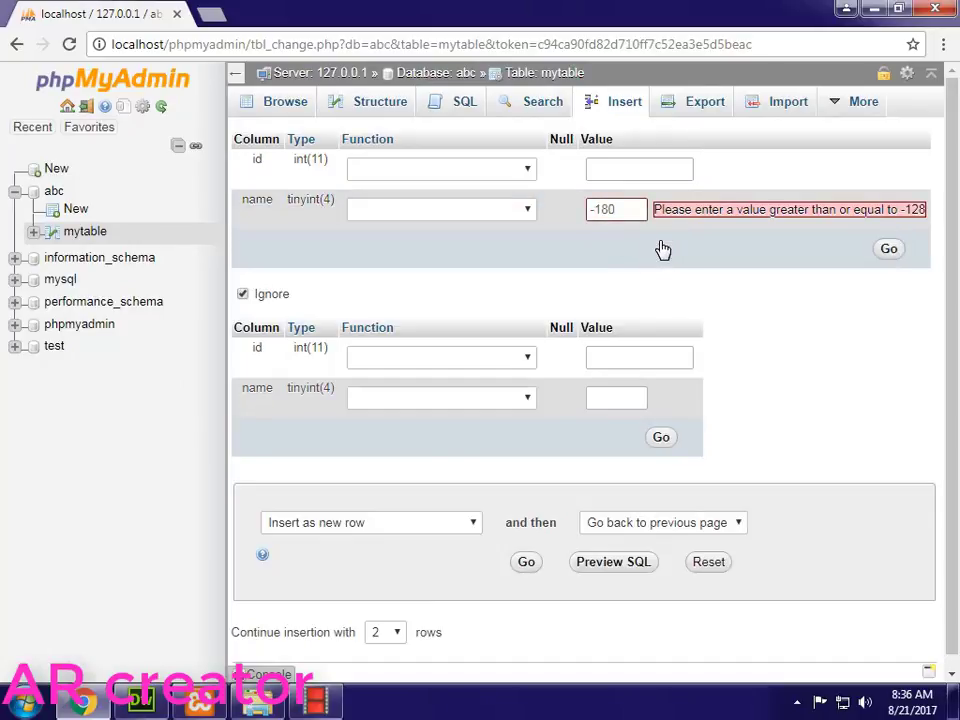
{"action": "double_click", "coordinate": [915, 209]}
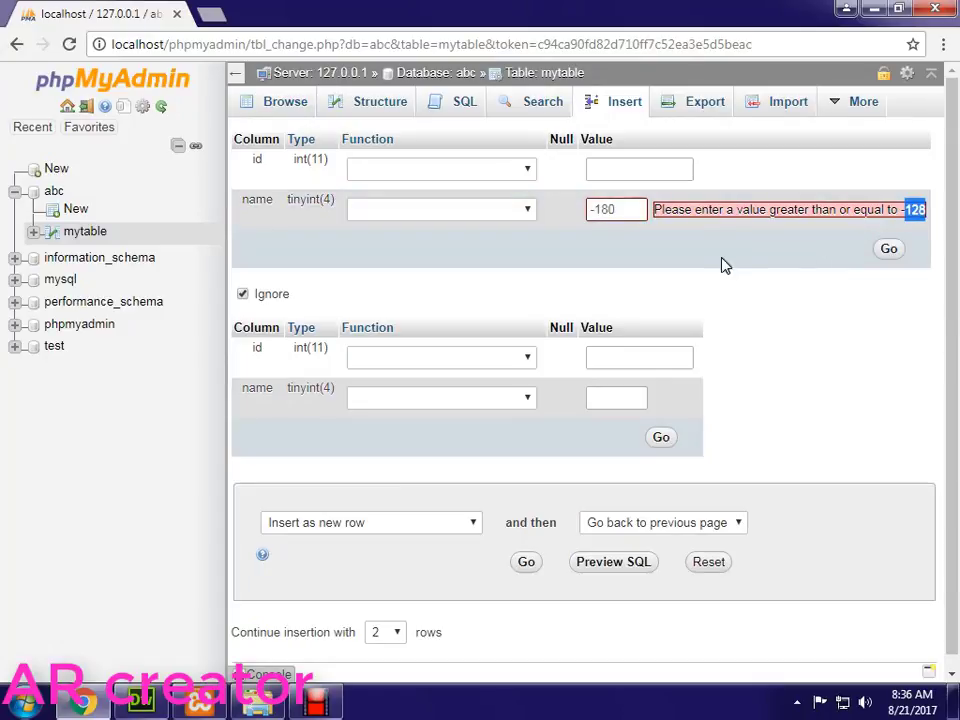
{"action": "left_click_drag", "start_coordinate": [611, 216], "coordinate": [561, 221]}
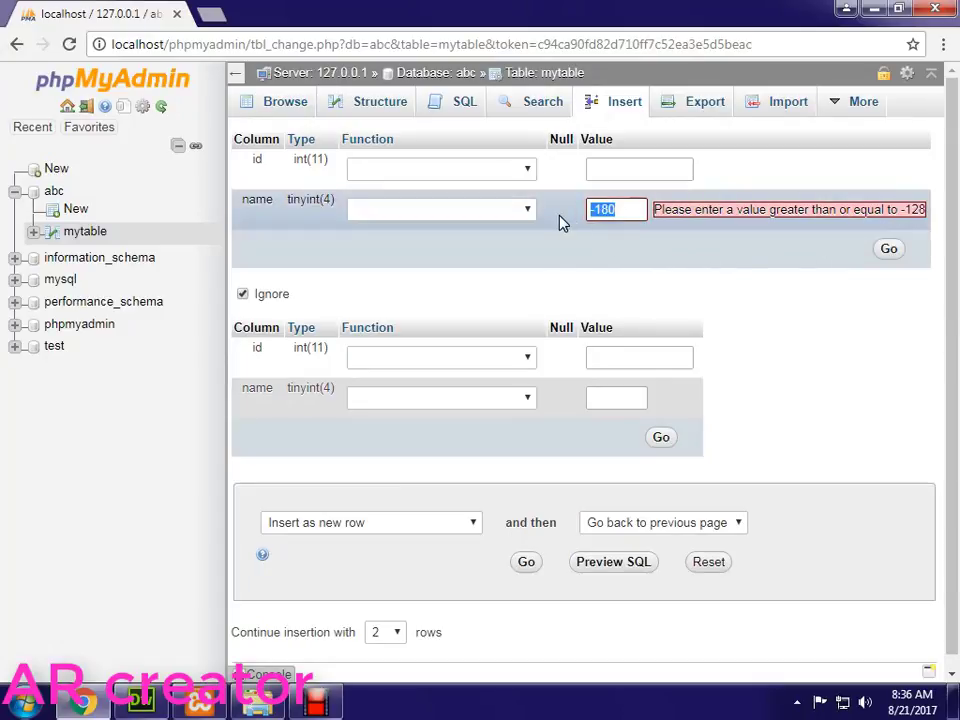
{"action": "left_click", "coordinate": [601, 254]}
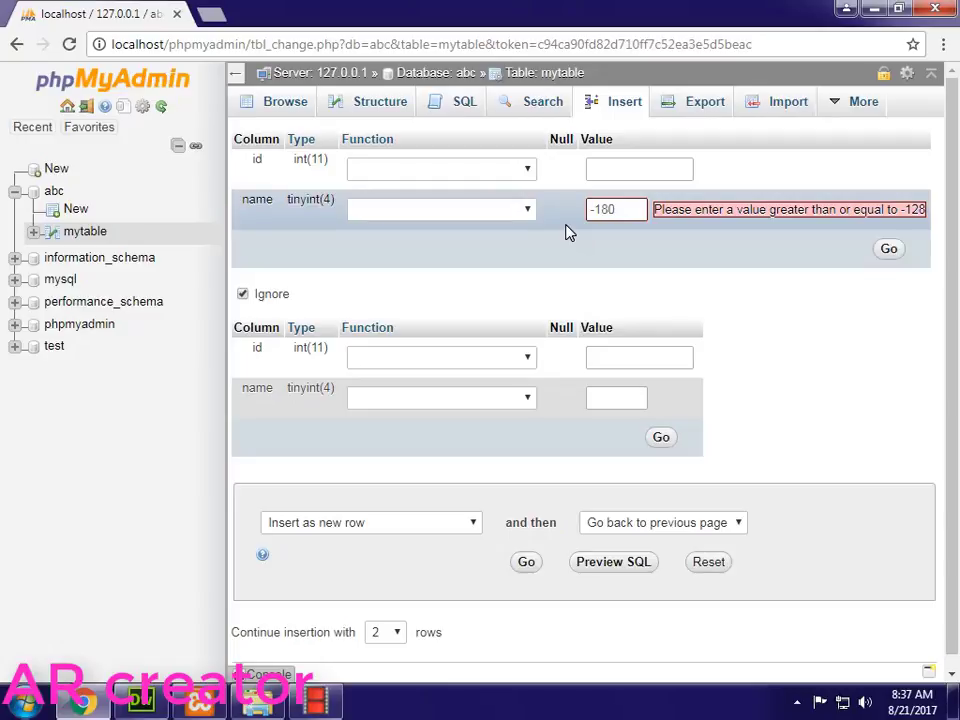
Examine the name column's tinyint type against the out-of-range value and its minus sign.
{"action": "left_click_drag", "start_coordinate": [620, 209], "coordinate": [546, 214]}
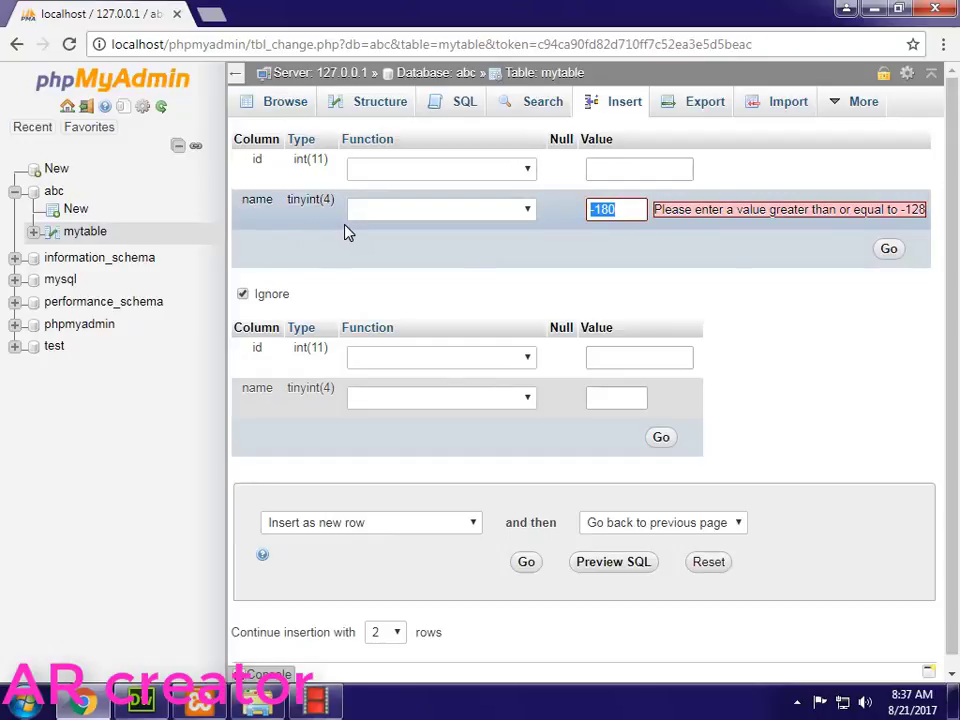
{"action": "left_click", "coordinate": [322, 205]}
{"action": "left_click_drag", "start_coordinate": [322, 205], "coordinate": [281, 208]}
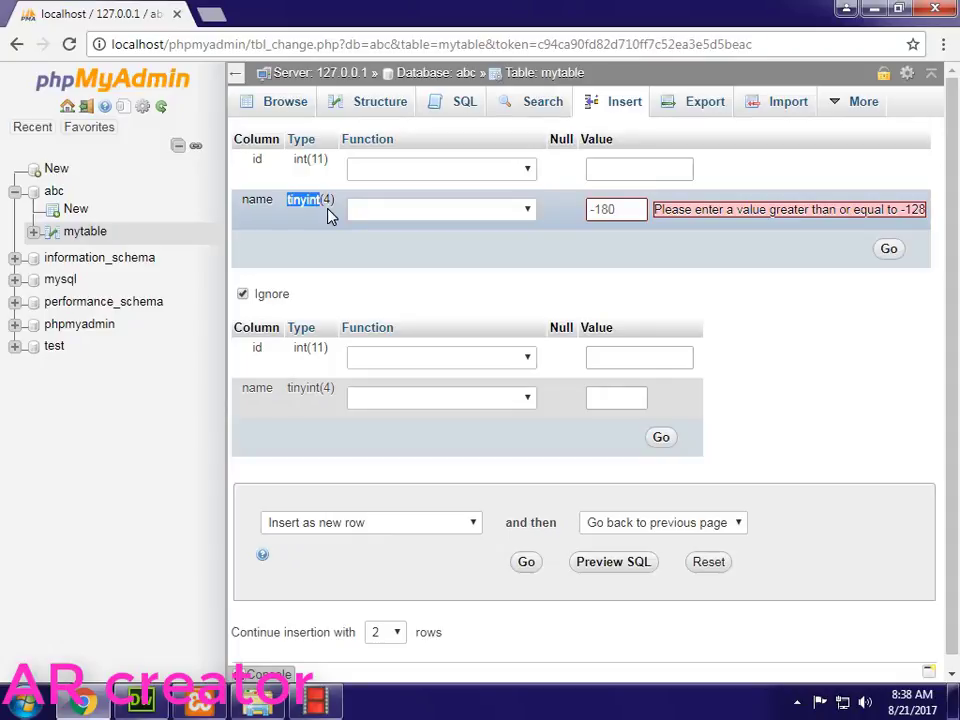
{"action": "left_click", "coordinate": [593, 211]}
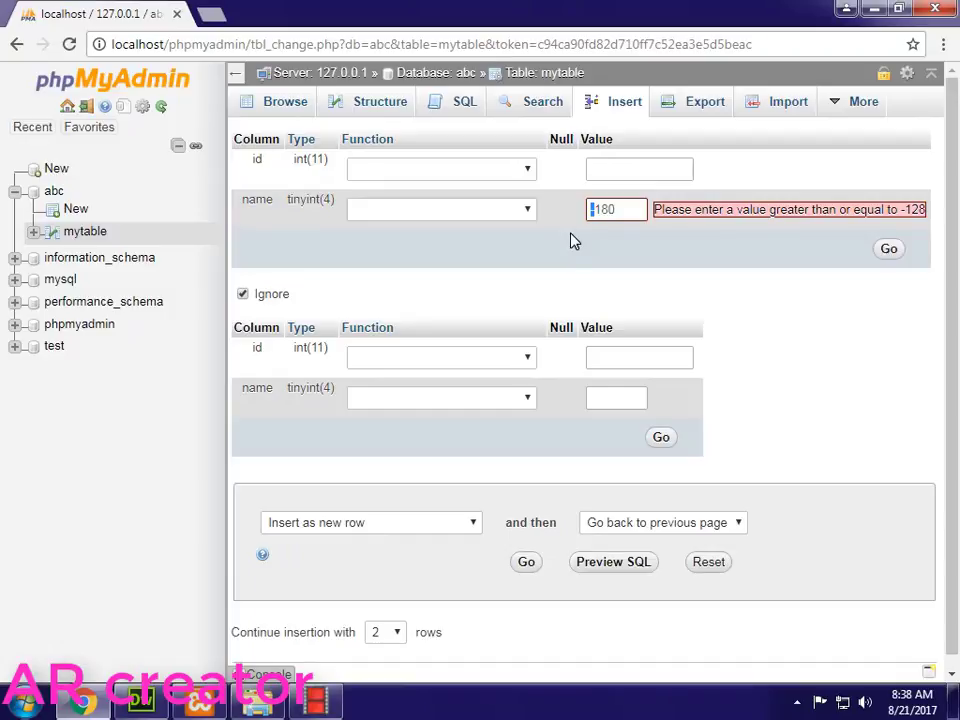
{"action": "left_click_drag", "start_coordinate": [338, 201], "coordinate": [274, 203]}
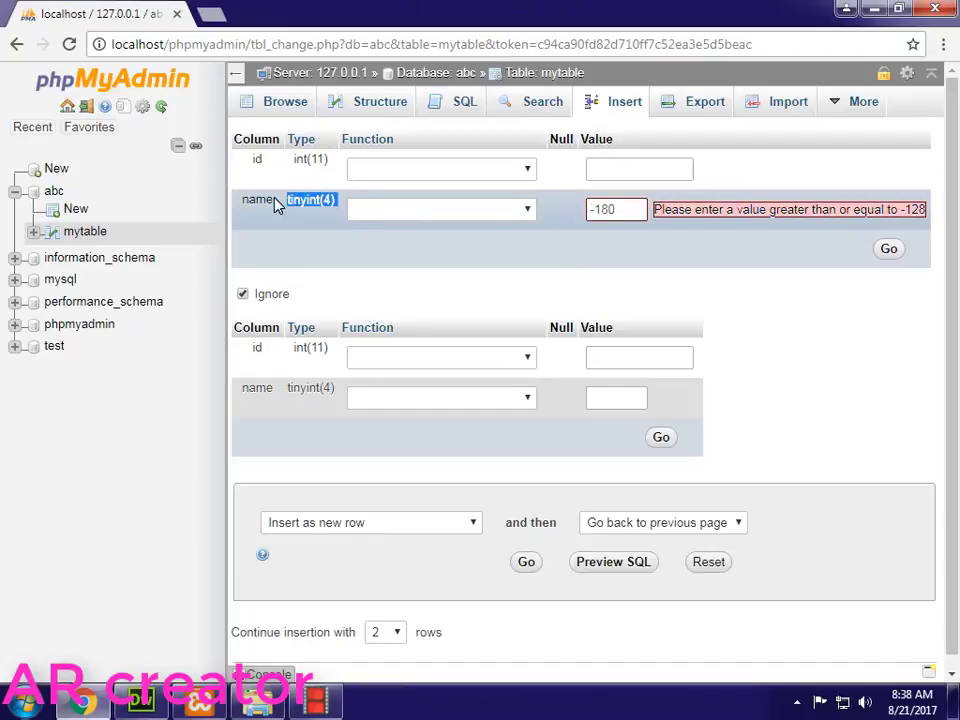
{"action": "left_click", "coordinate": [519, 249]}
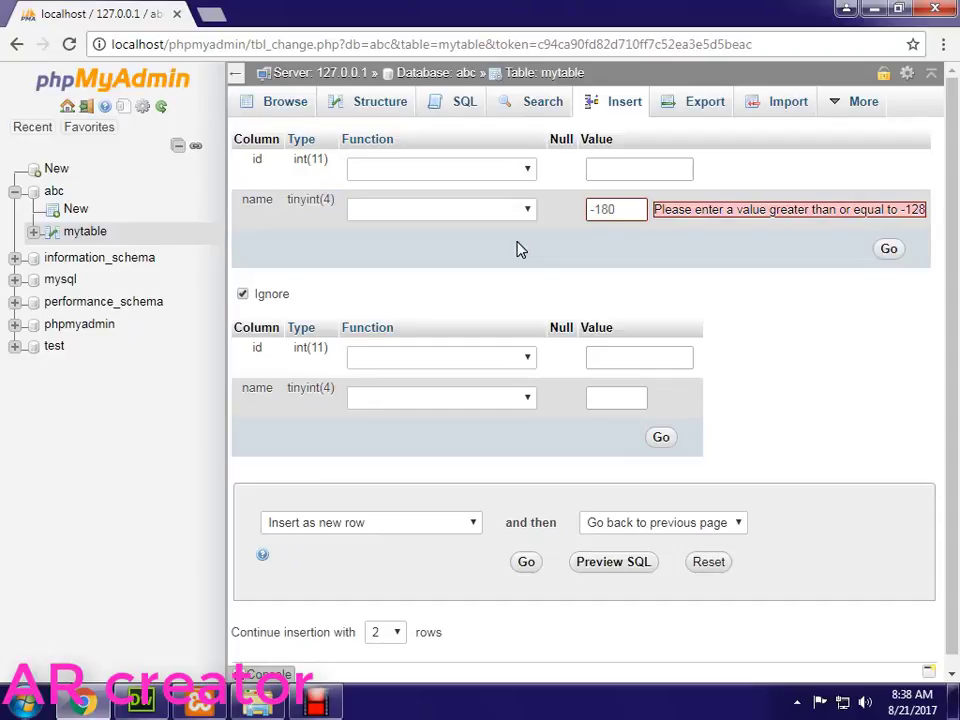
{"action": "left_click_drag", "start_coordinate": [339, 208], "coordinate": [290, 203]}
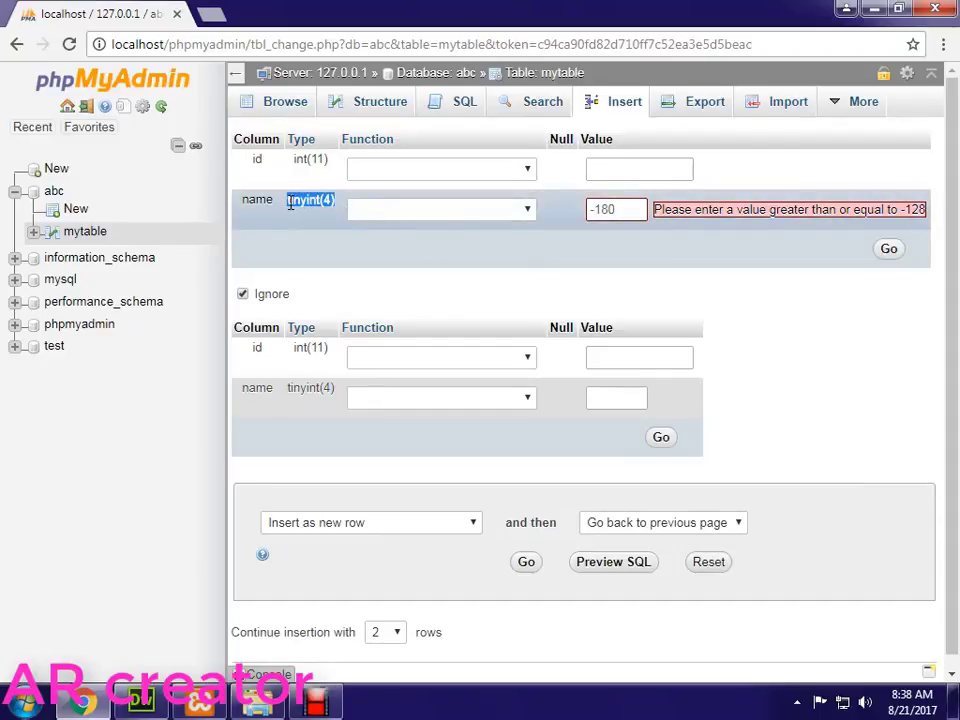
{"action": "left_click", "coordinate": [335, 207]}
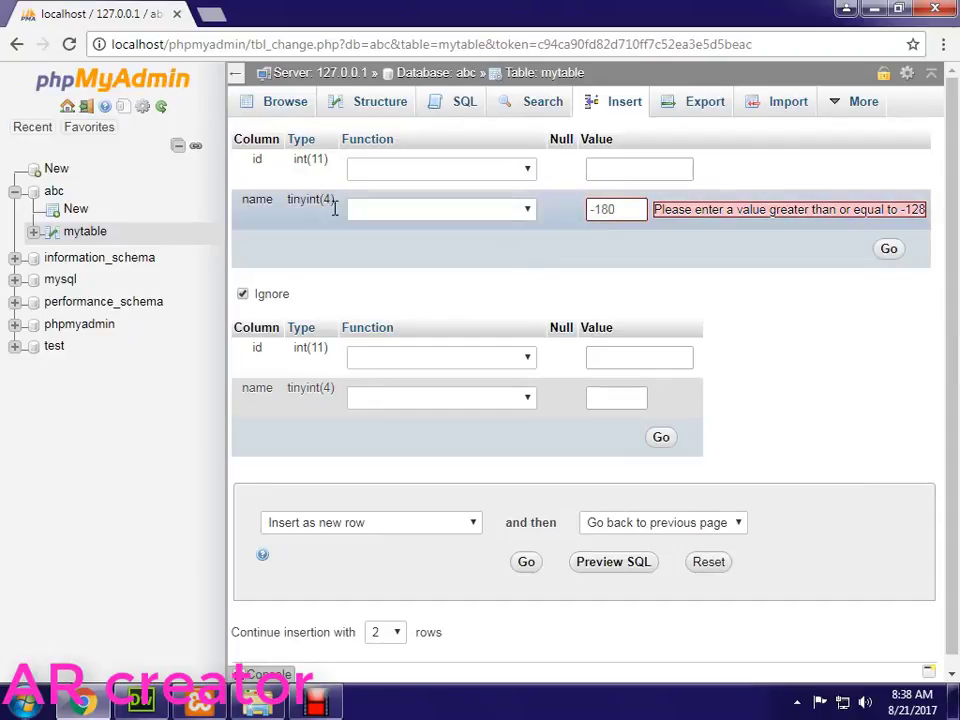
{"action": "double_click", "coordinate": [257, 199]}
{"action": "left_click", "coordinate": [321, 199]}
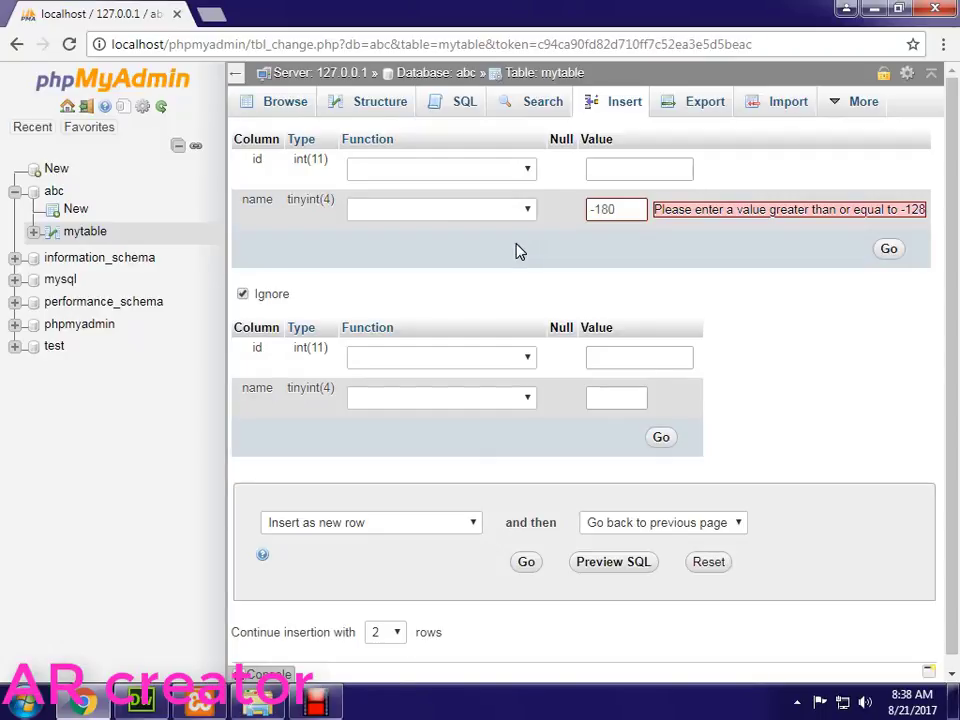
{"action": "triple_click", "coordinate": [347, 208]}
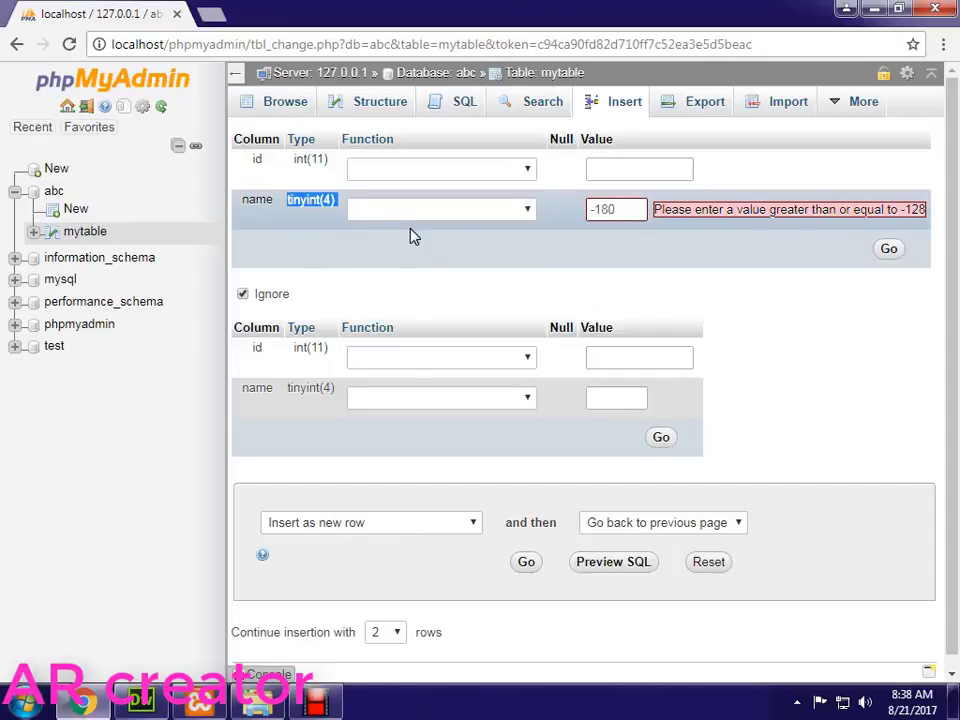
{"action": "left_click", "coordinate": [318, 223]}
{"action": "left_click_drag", "start_coordinate": [333, 200], "coordinate": [288, 202]}
{"action": "left_click", "coordinate": [448, 251]}
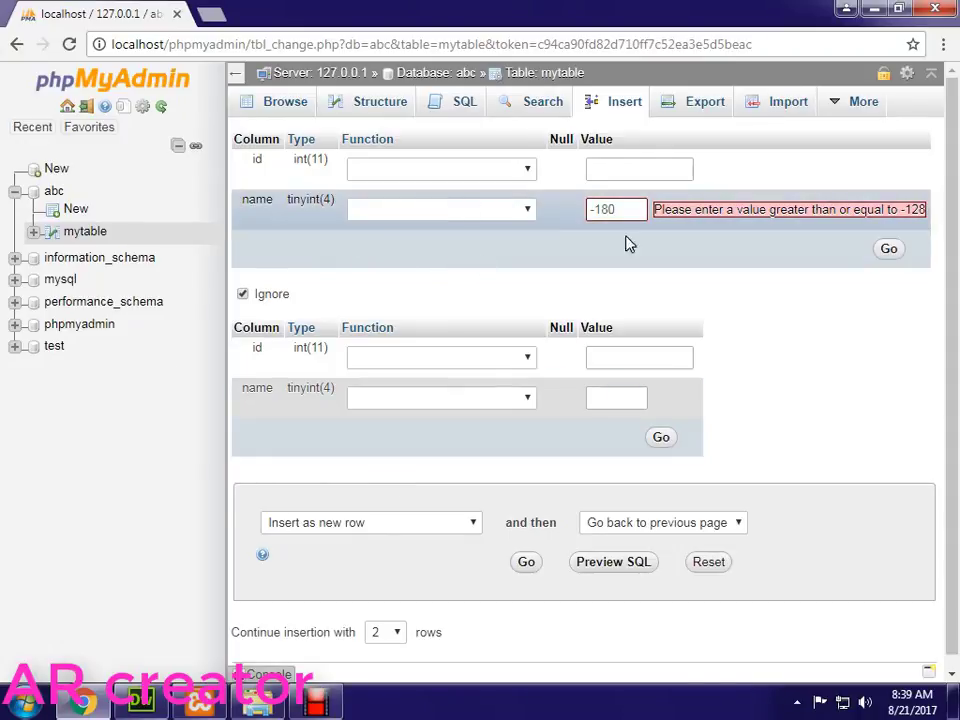
Replace the first row's name value with the non-numeric text "dfgfgfd" to test the tinyint column.
{"action": "left_click_drag", "start_coordinate": [621, 208], "coordinate": [549, 223]}
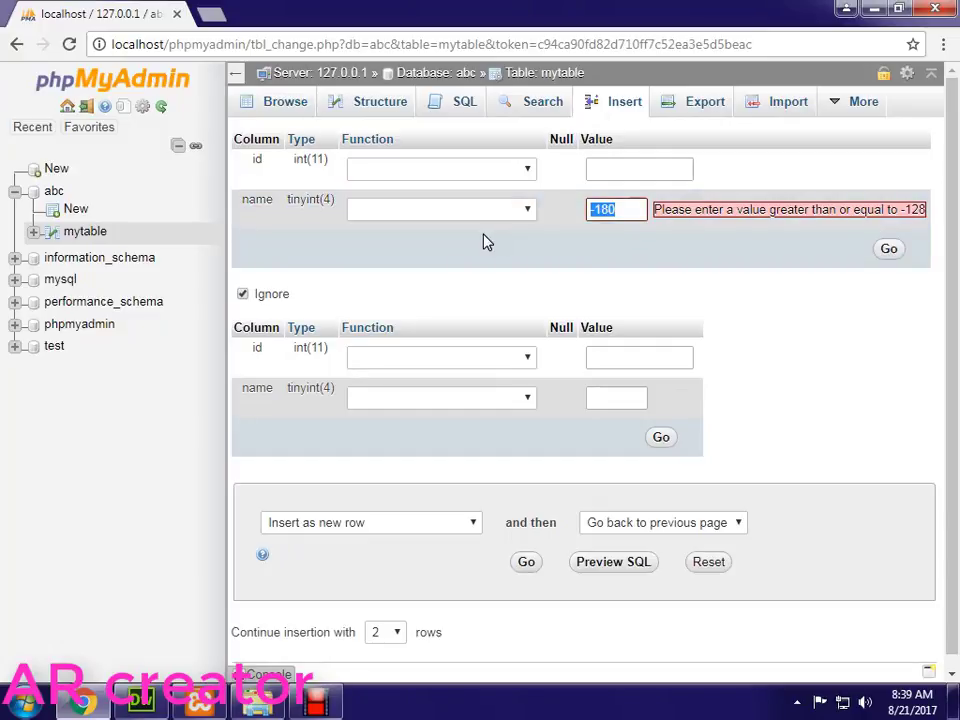
{"action": "type", "text": "dfgfgfd"}
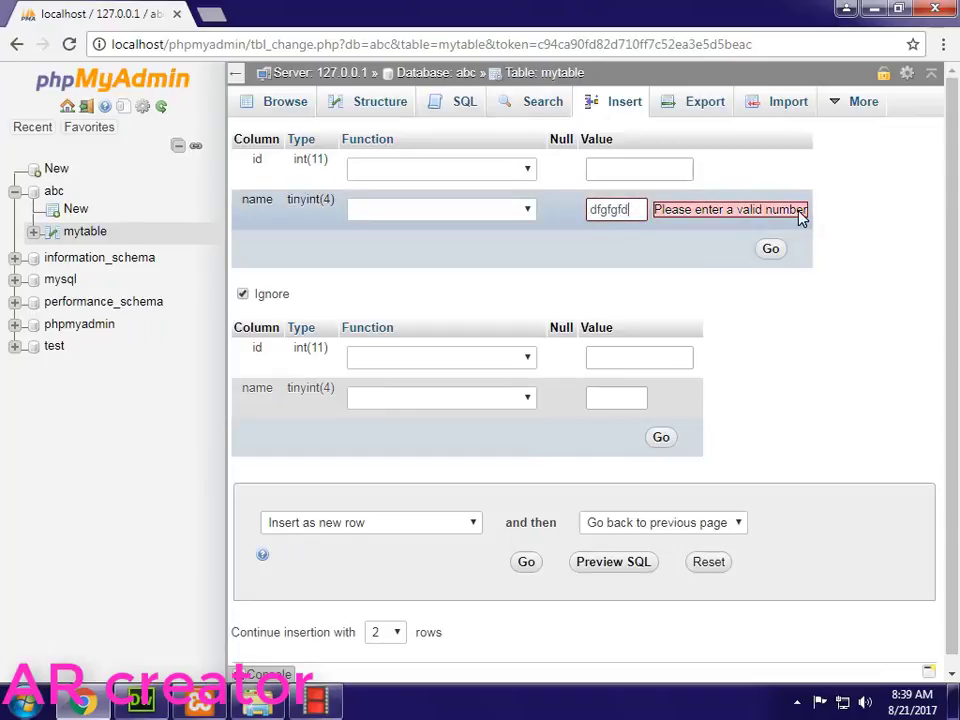
Examine the validation message for the non-numeric name value and compare the int type of id with the tinyint type of name.
{"action": "left_click_drag", "start_coordinate": [801, 219], "coordinate": [664, 219]}
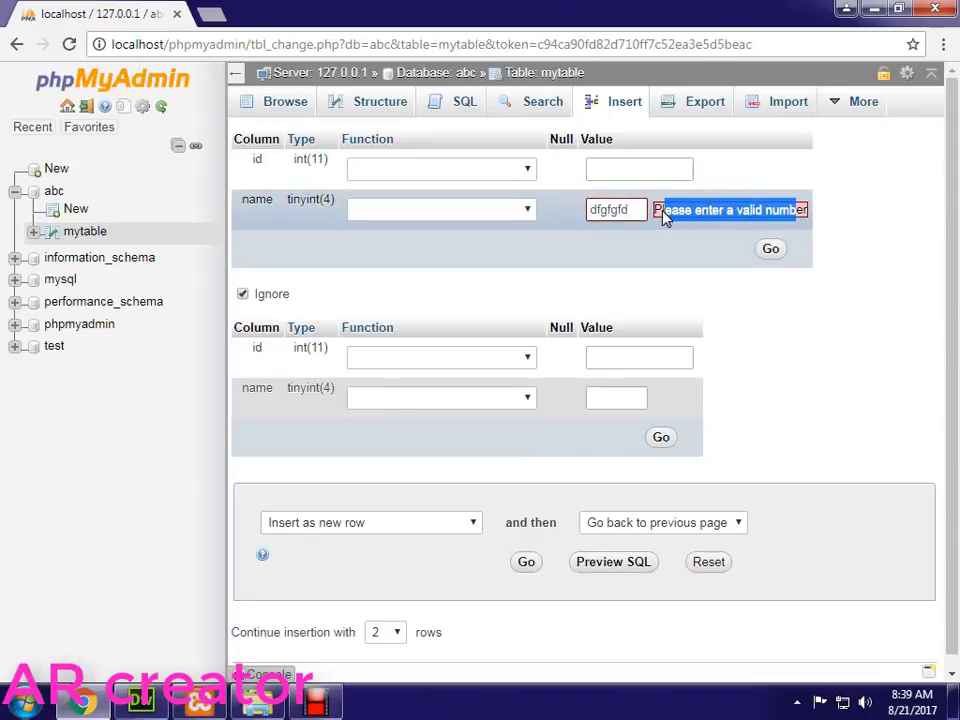
{"action": "left_click", "coordinate": [591, 255]}
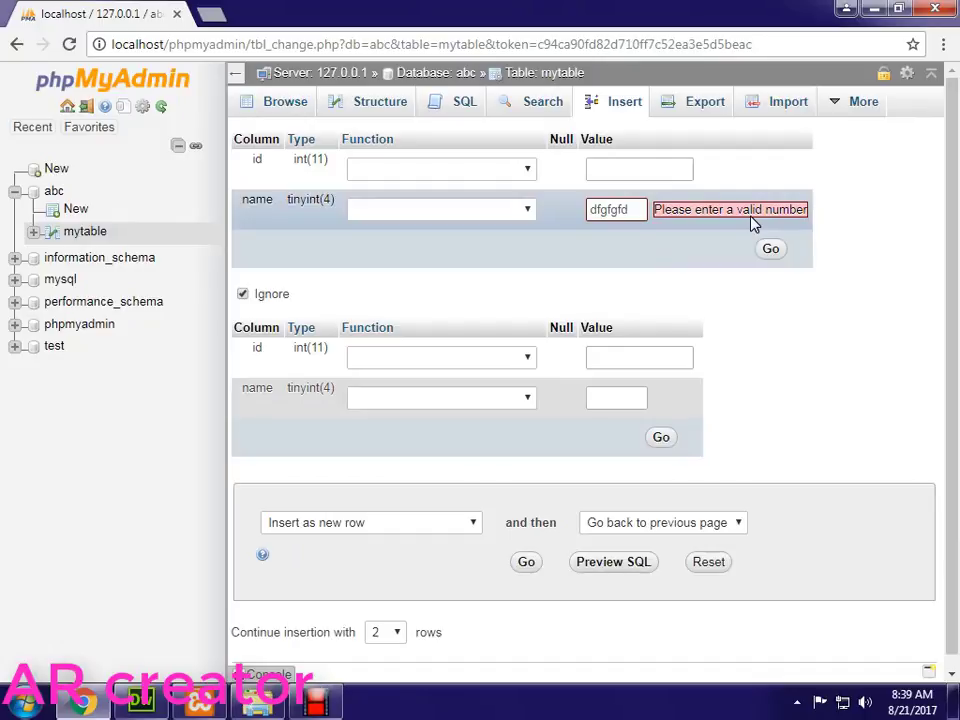
{"action": "left_click_drag", "start_coordinate": [304, 159], "coordinate": [295, 167]}
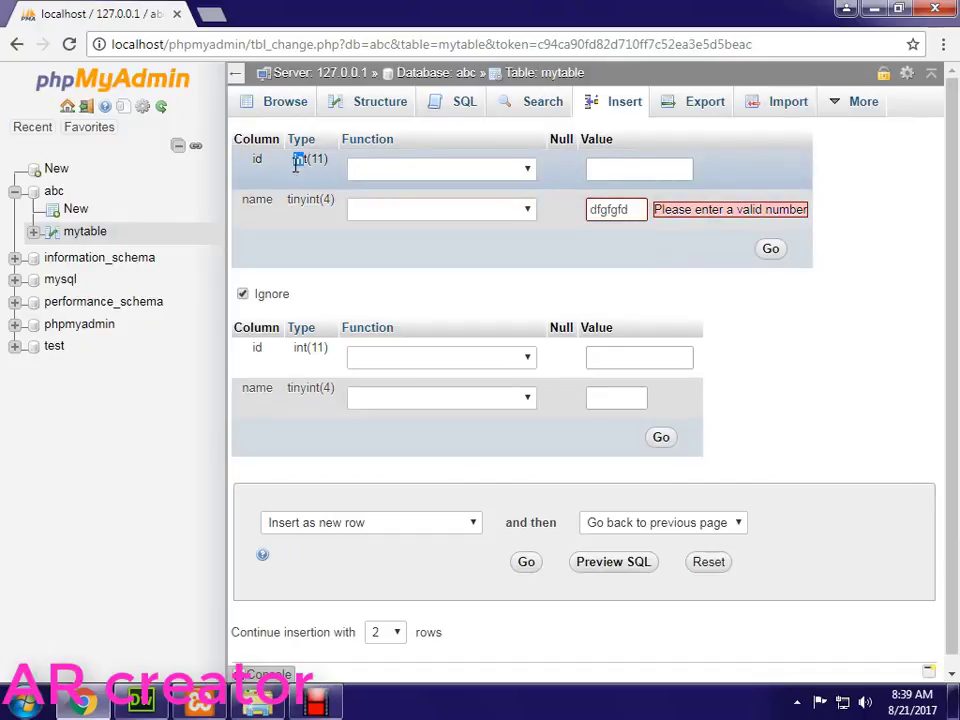
{"action": "left_click", "coordinate": [414, 244]}
{"action": "left_click_drag", "start_coordinate": [332, 163], "coordinate": [255, 159]}
{"action": "left_click", "coordinate": [422, 265]}
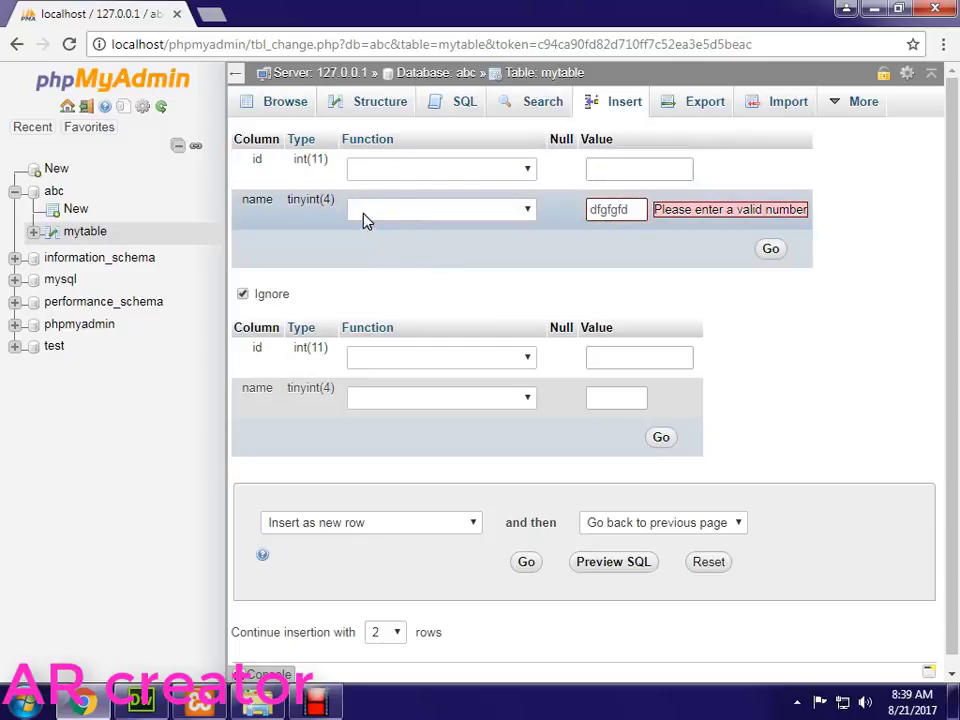
{"action": "double_click", "coordinate": [316, 199]}
{"action": "left_click_drag", "start_coordinate": [326, 165], "coordinate": [256, 160]}
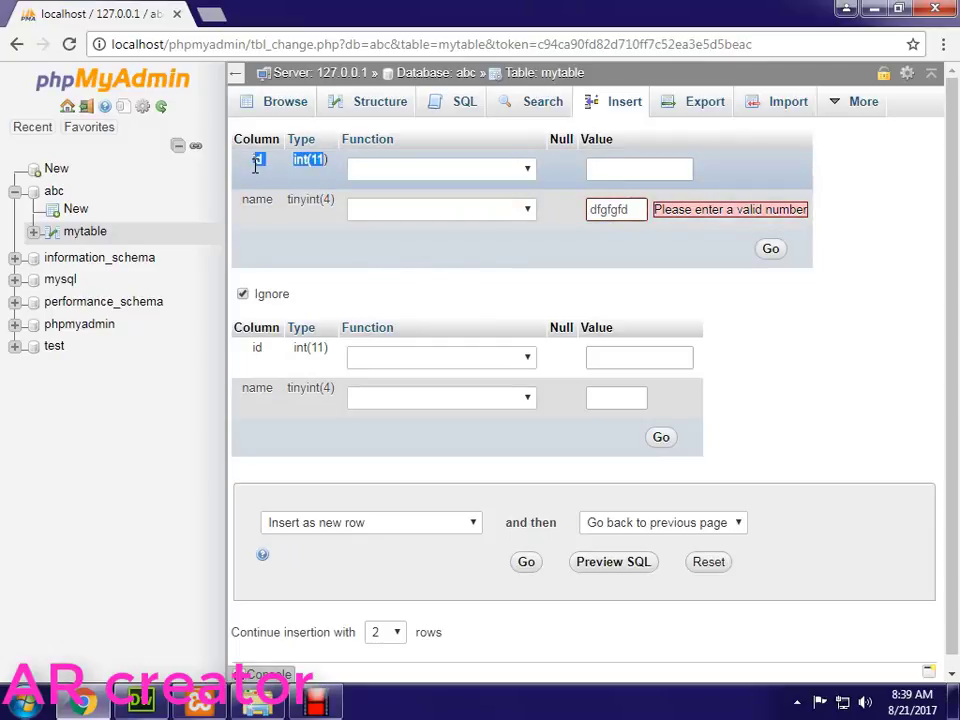
{"action": "left_click", "coordinate": [378, 279]}
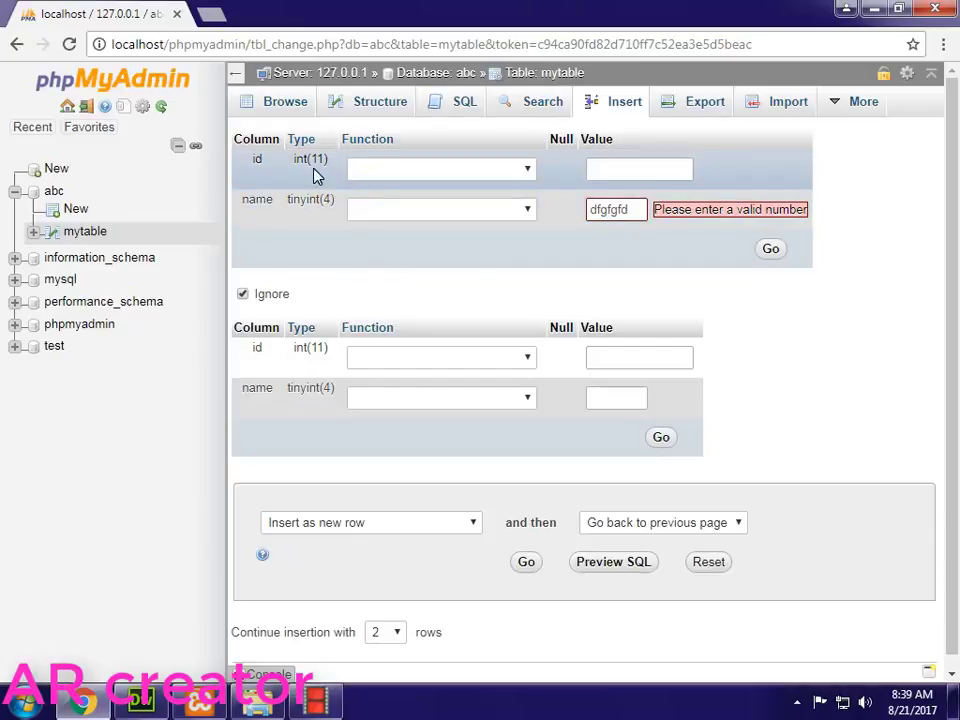
{"action": "left_click_drag", "start_coordinate": [328, 160], "coordinate": [286, 205]}
{"action": "left_click", "coordinate": [328, 226]}
{"action": "left_click", "coordinate": [394, 248]}
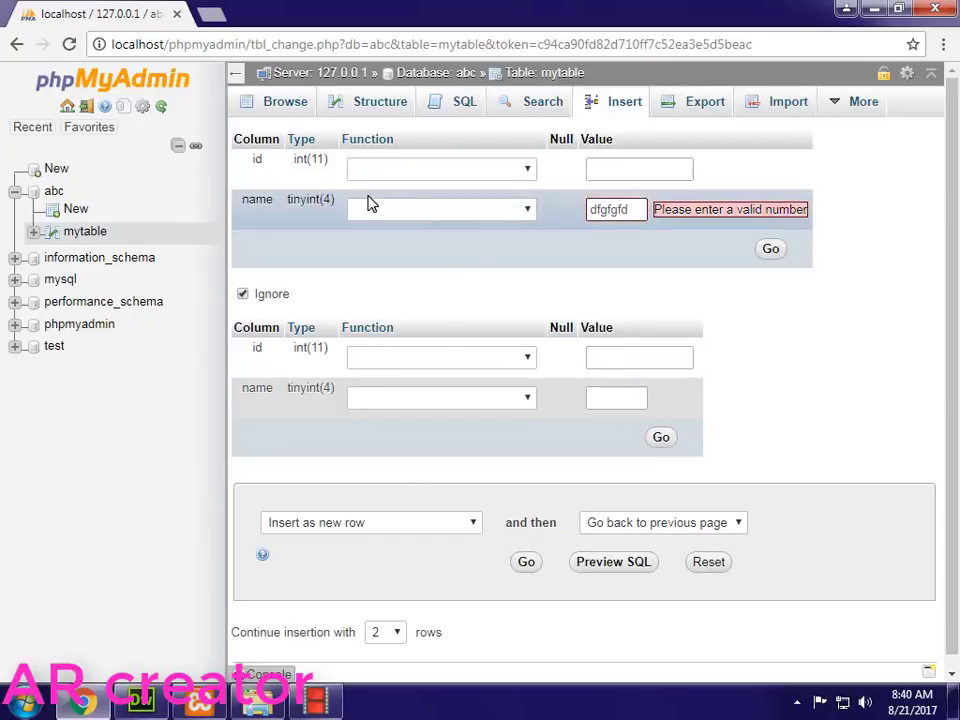
Discard the unsaved row to browse mytable's stored records, and open the table's SQL query editor.
{"action": "left_click", "coordinate": [274, 116]}
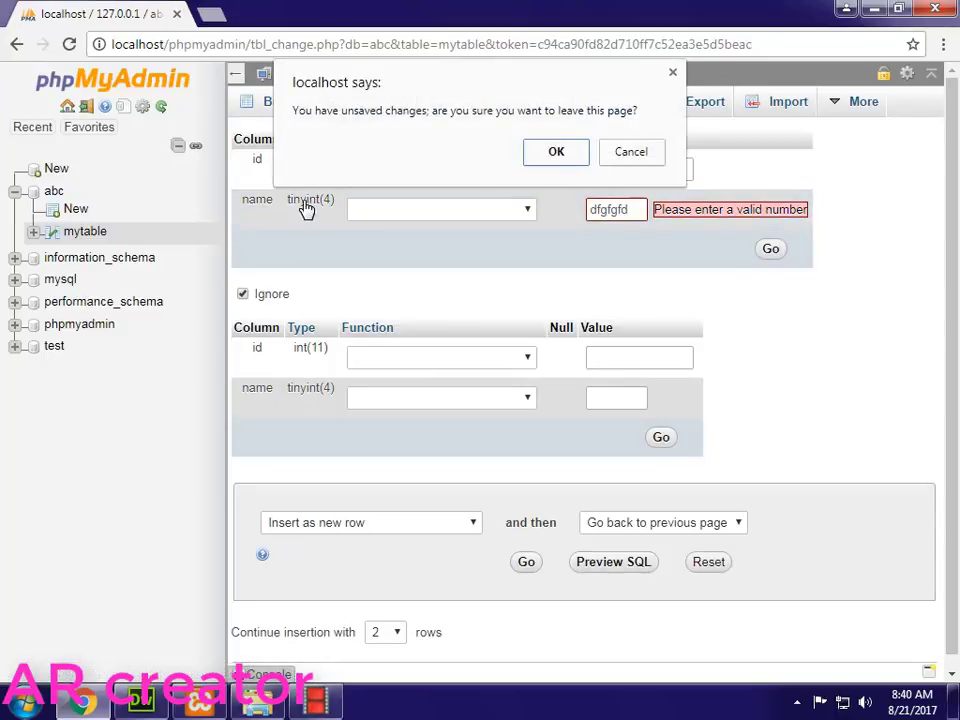
{"action": "left_click", "coordinate": [556, 158]}
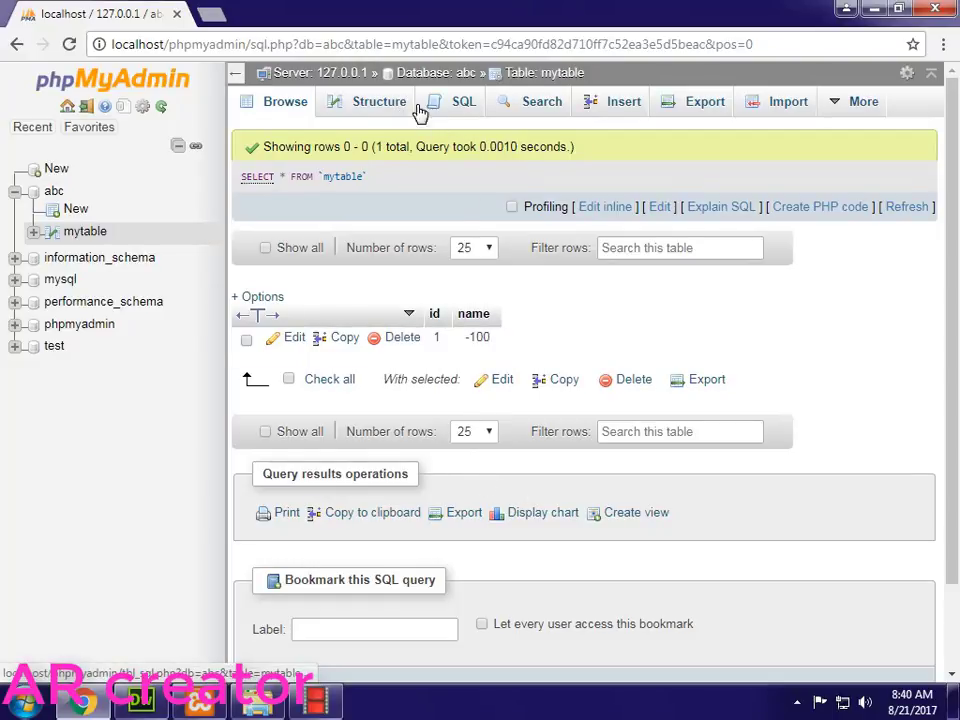
{"action": "left_click", "coordinate": [458, 106]}
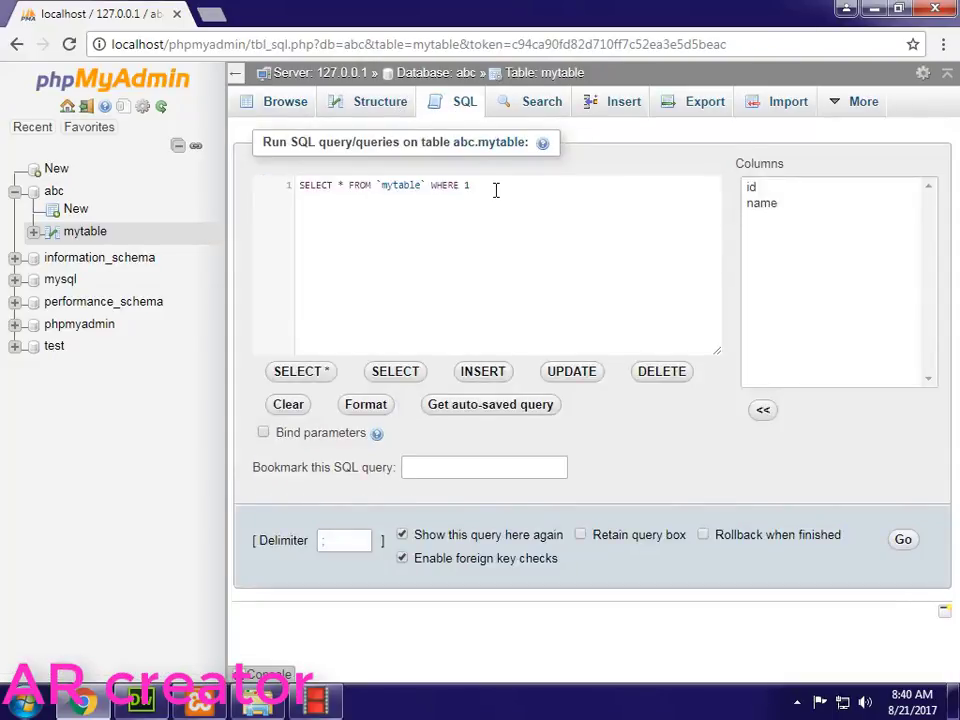
Replace the default SELECT query with the opening line ALTER TABLE mytable.
{"action": "left_click_drag", "start_coordinate": [495, 189], "coordinate": [231, 189]}
{"action": "type", "text": "al"}
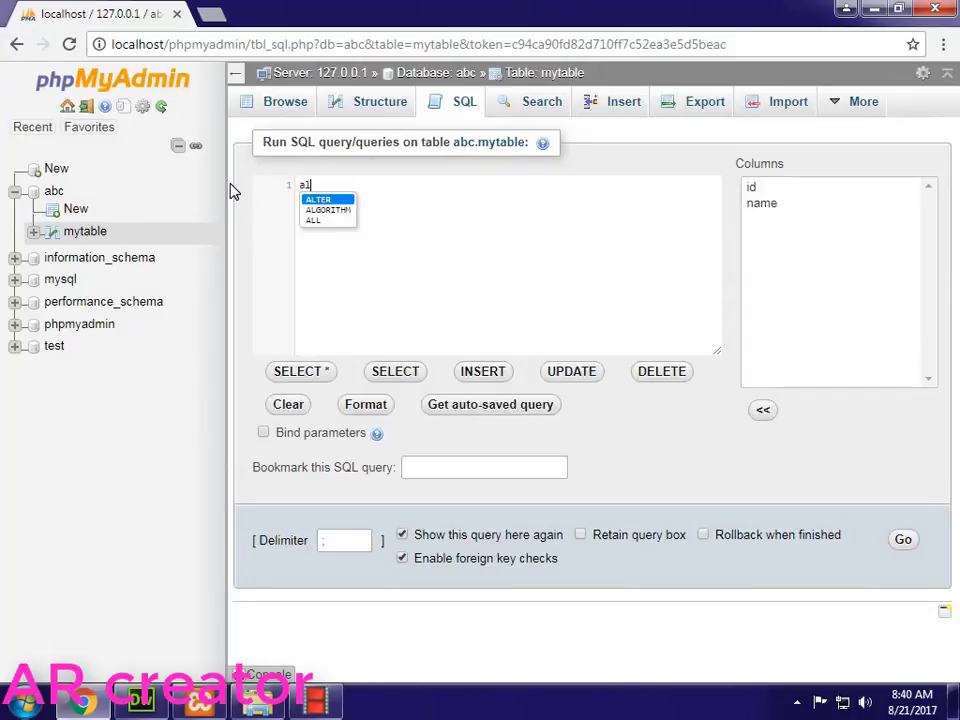
{"action": "key", "text": "Return"}
{"action": "type", "text": "ta"}
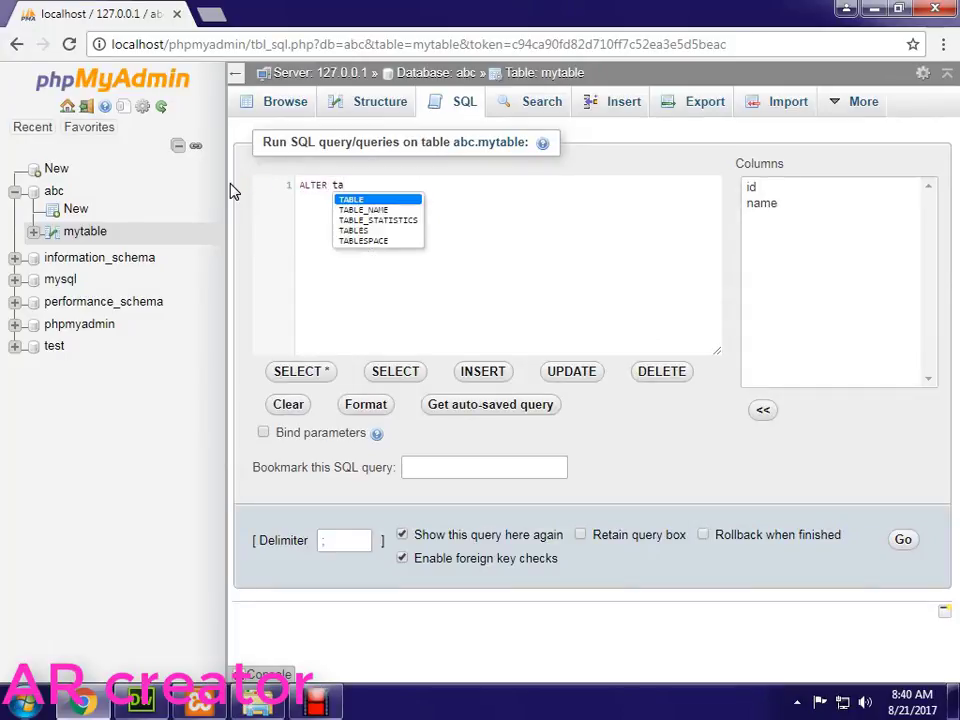
{"action": "key", "text": "Return"}
{"action": "type", "text": "nam"}
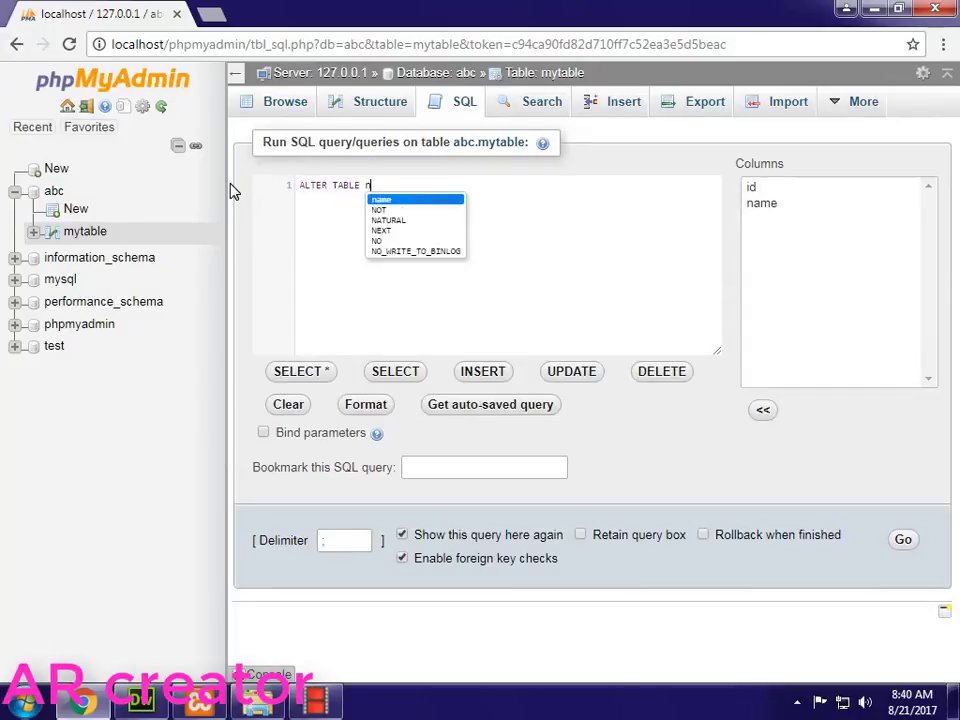
{"action": "key", "text": "Escape"}
{"action": "key", "text": "BackSpace"}
{"action": "key", "text": "BackSpace"}
{"action": "key", "text": "BackSpace"}
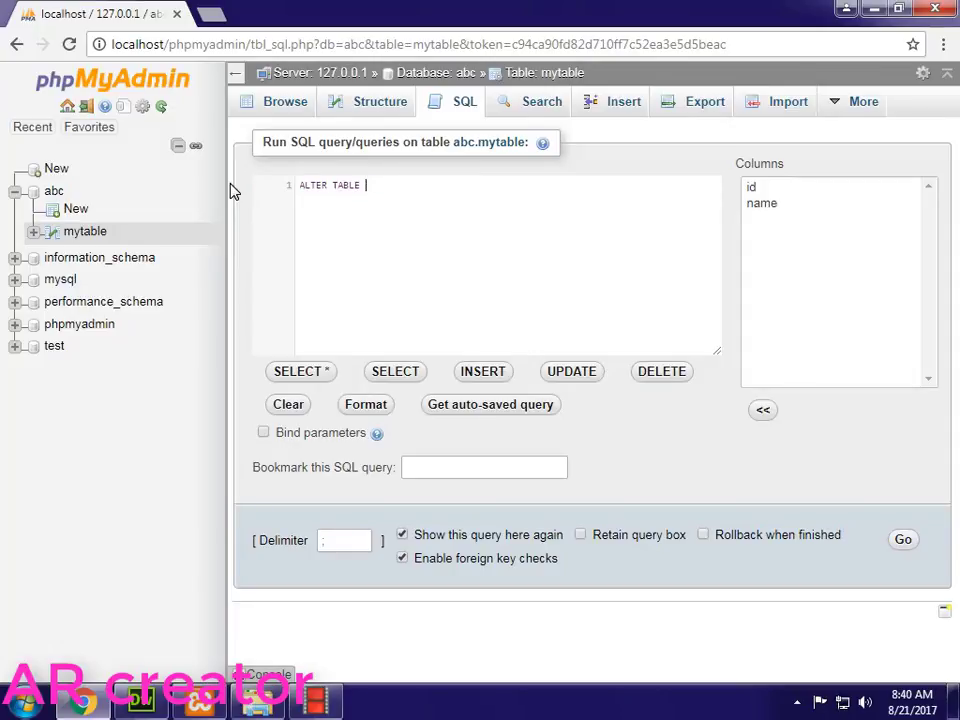
{"action": "type", "text": "my"}
{"action": "key", "text": "Return"}
{"action": "key", "text": "Return"}
Add the clause MODIFY name SMALLINT on the second line of the query.
{"action": "type", "text": "mod"}
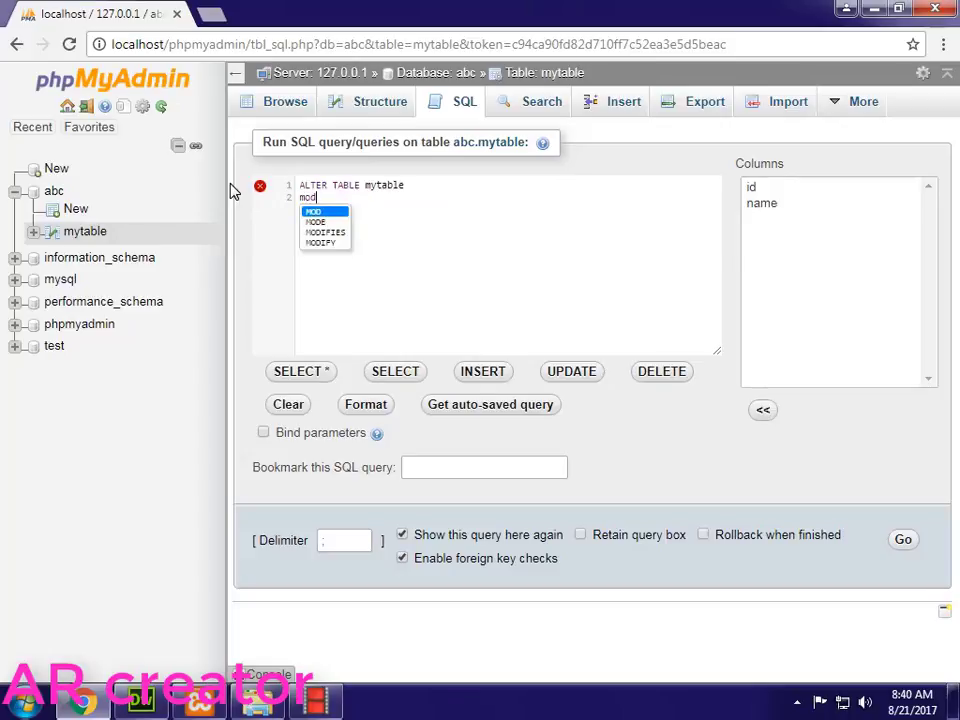
{"action": "key", "text": "Down"}
{"action": "key", "text": "Down"}
{"action": "key", "text": "Down"}
{"action": "key", "text": "Return"}
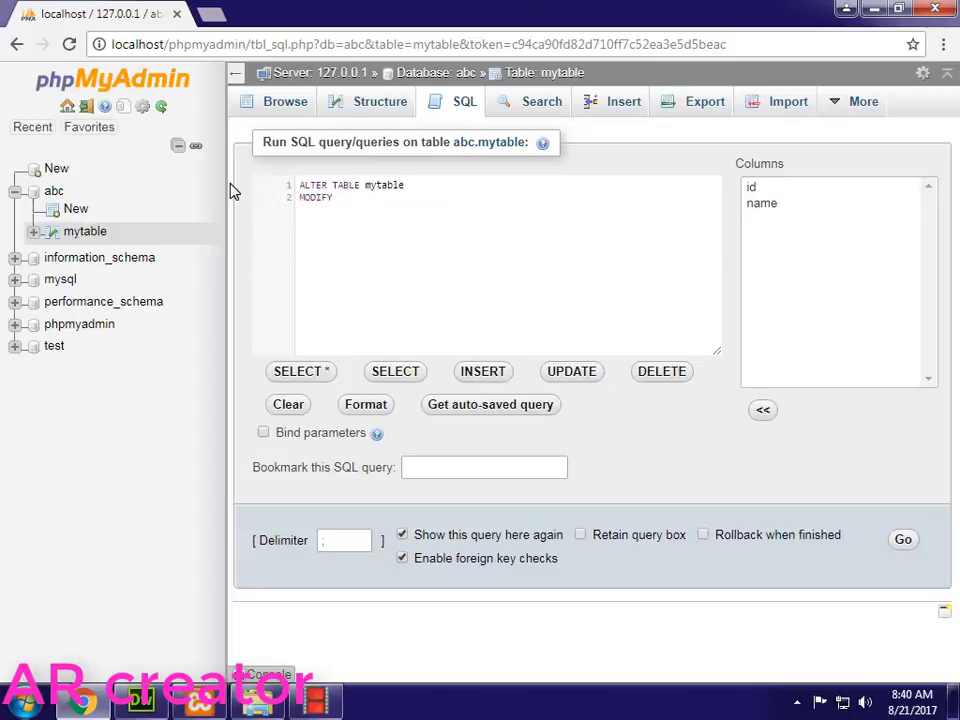
{"action": "type", "text": "name sm"}
{"action": "key", "text": "Return"}
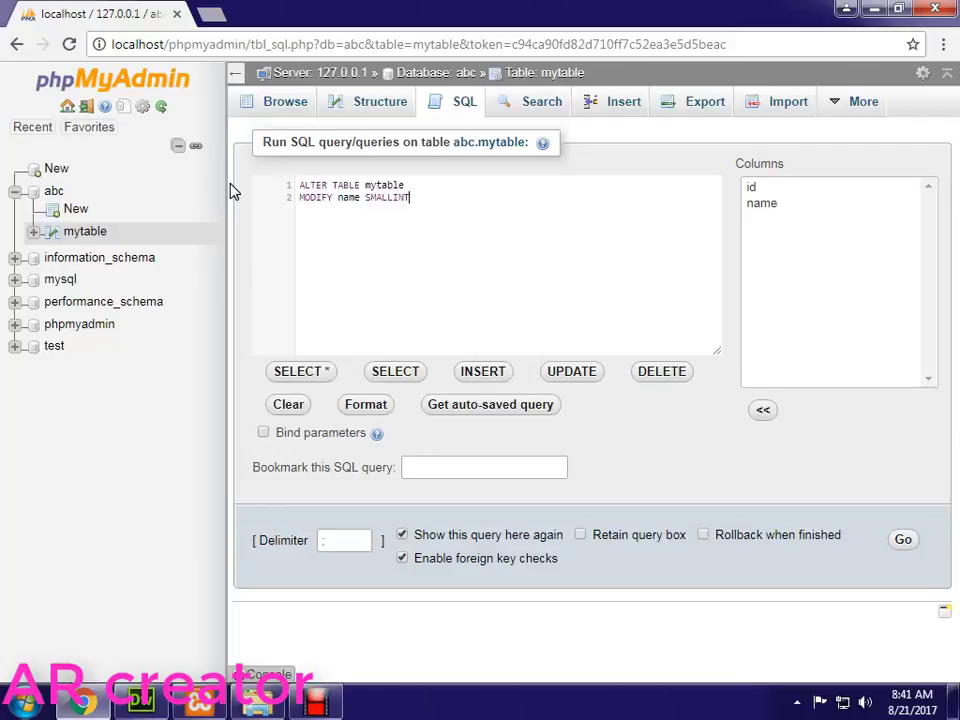
Review the two-line ALTER TABLE statement and run it on mytable.
{"action": "left_click_drag", "start_coordinate": [426, 206], "coordinate": [248, 184]}
{"action": "left_click", "coordinate": [433, 222]}
{"action": "left_click_drag", "start_coordinate": [428, 216], "coordinate": [296, 189]}
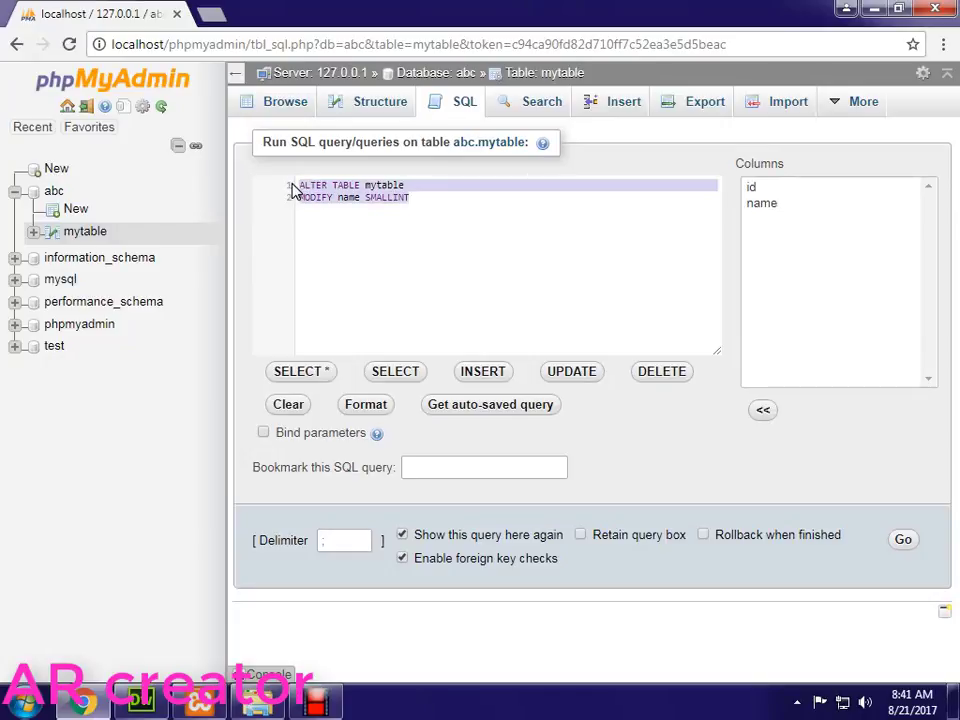
{"action": "left_click", "coordinate": [333, 243]}
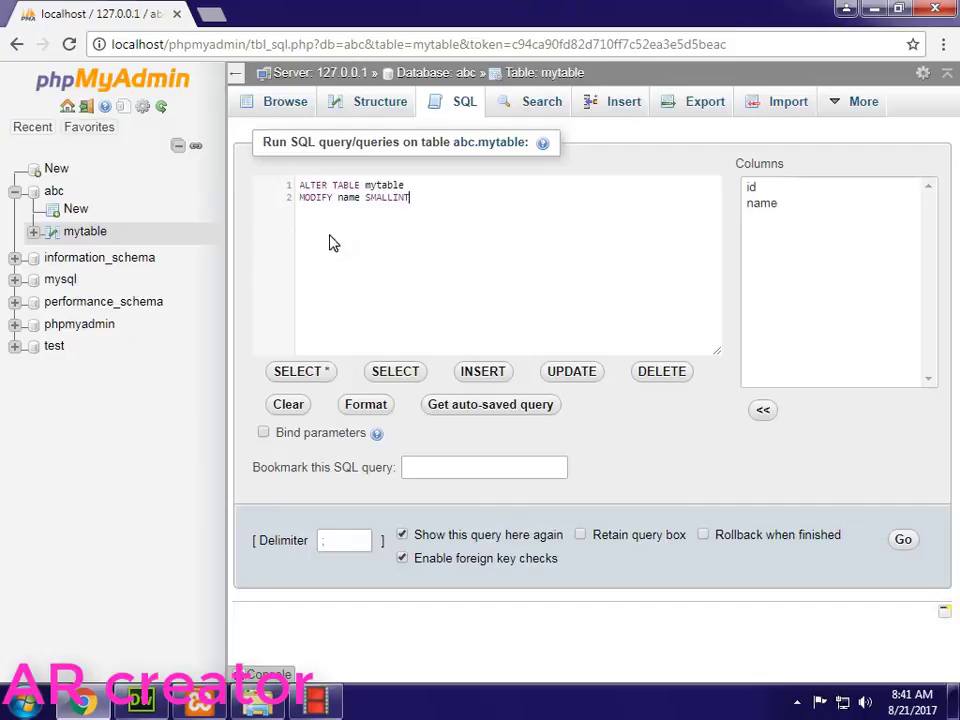
{"action": "double_click", "coordinate": [310, 186]}
{"action": "left_click", "coordinate": [901, 539]}
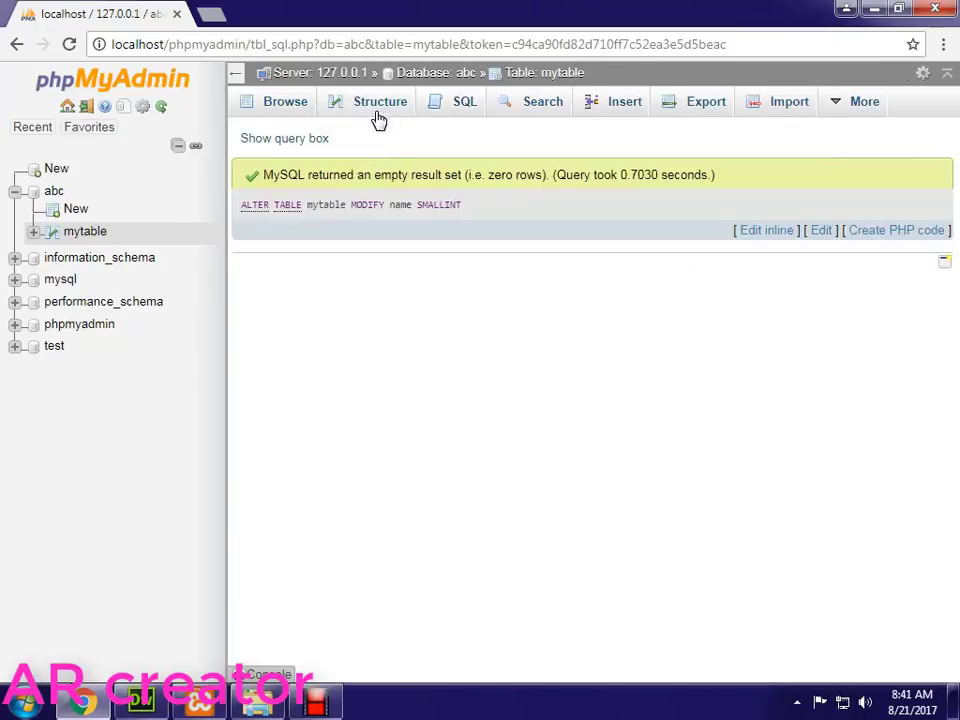
Check the name column's data type in mytable's structure.
{"action": "left_click", "coordinate": [380, 101]}
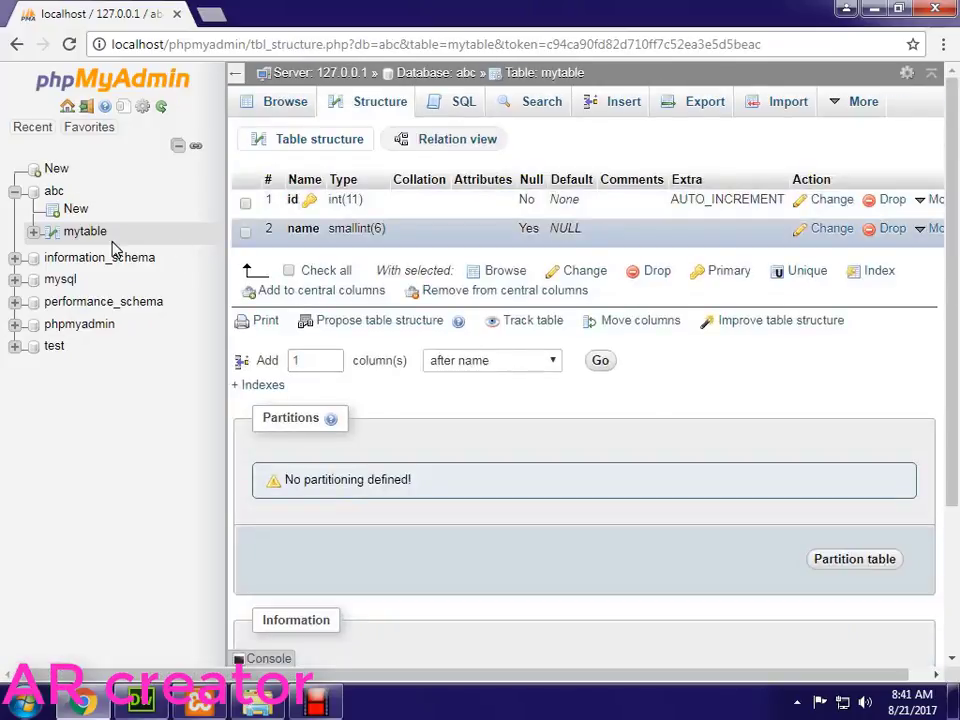
{"action": "double_click", "coordinate": [302, 230]}
{"action": "double_click", "coordinate": [352, 229]}
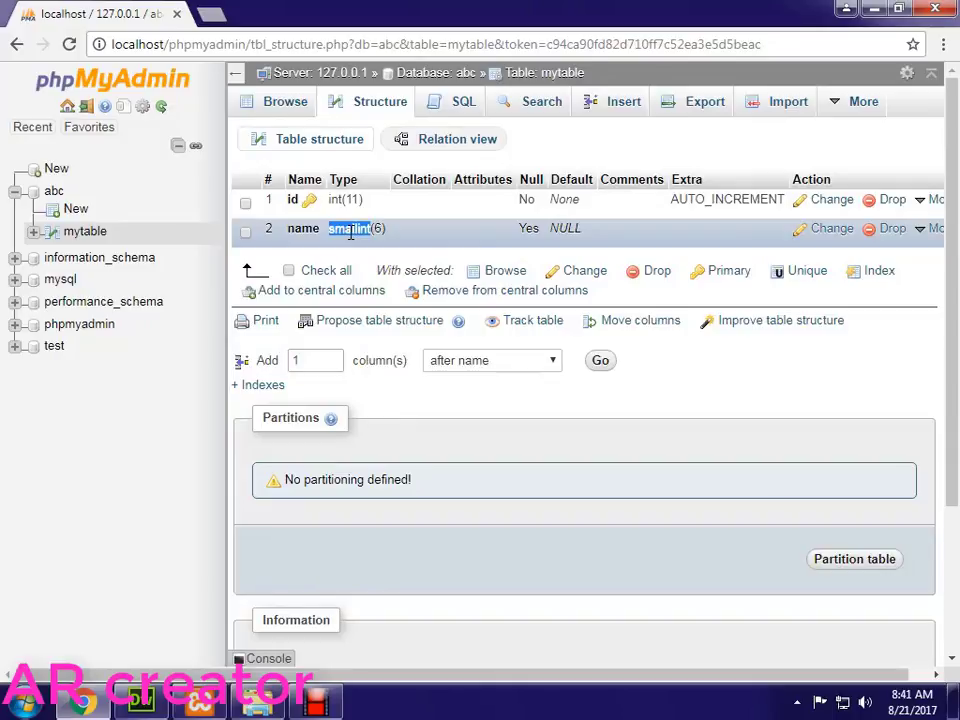
{"action": "left_click", "coordinate": [624, 101]}
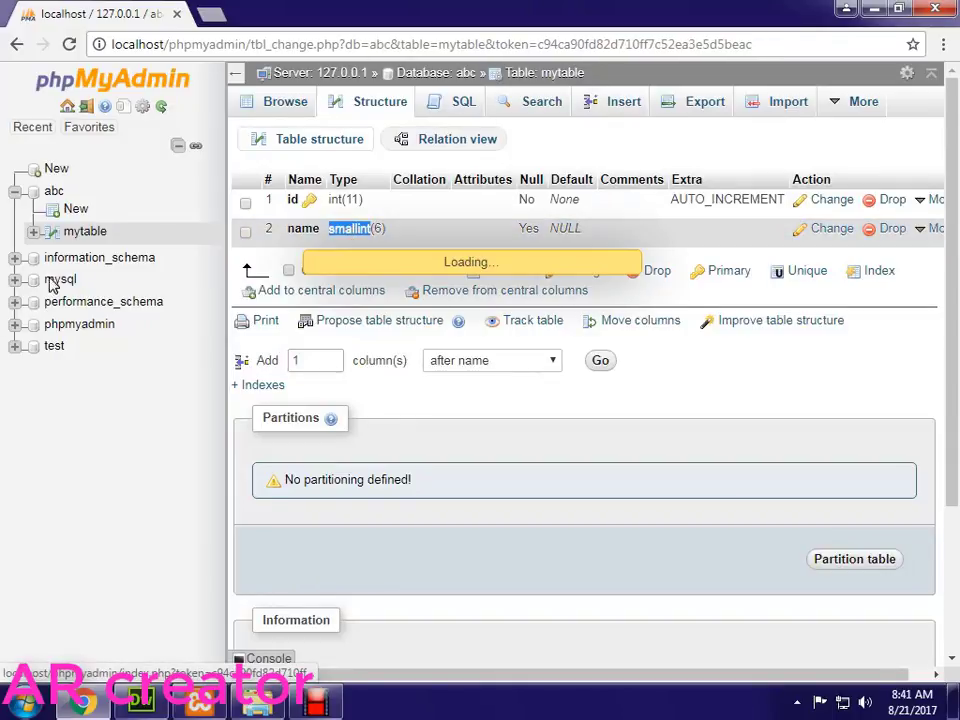
{"action": "left_click", "coordinate": [619, 214]}
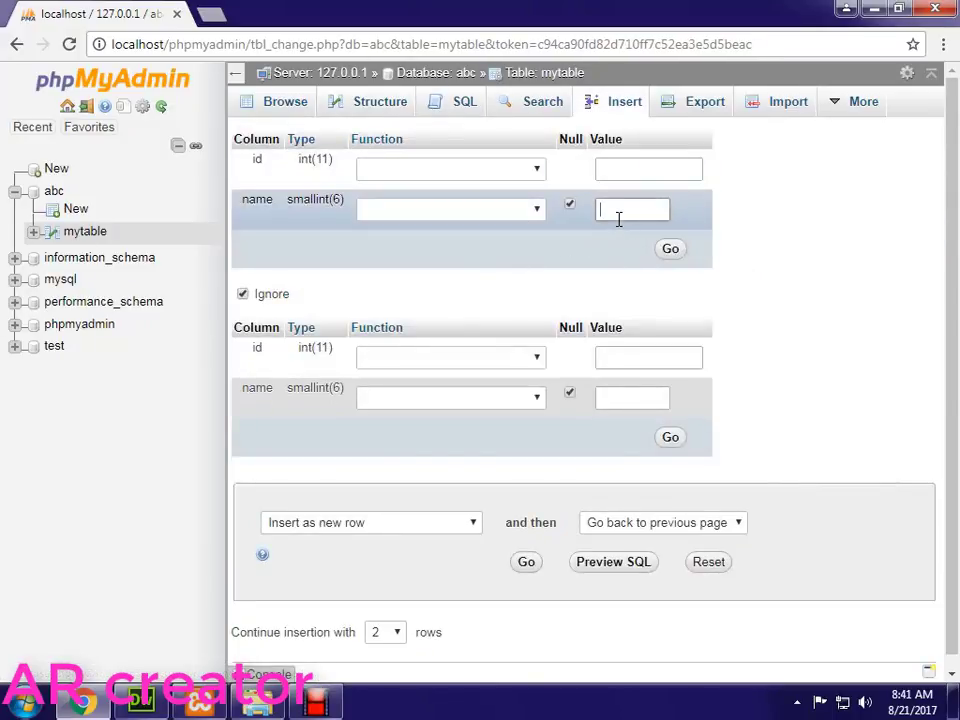
{"action": "type", "text": "324323434543"}
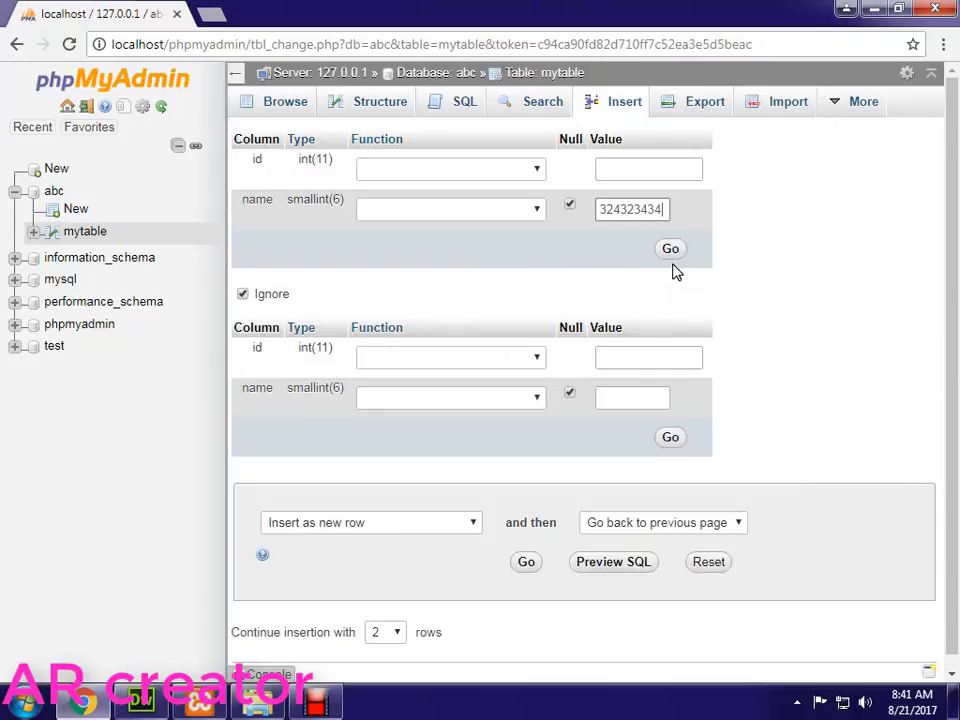
{"action": "left_click", "coordinate": [676, 254]}
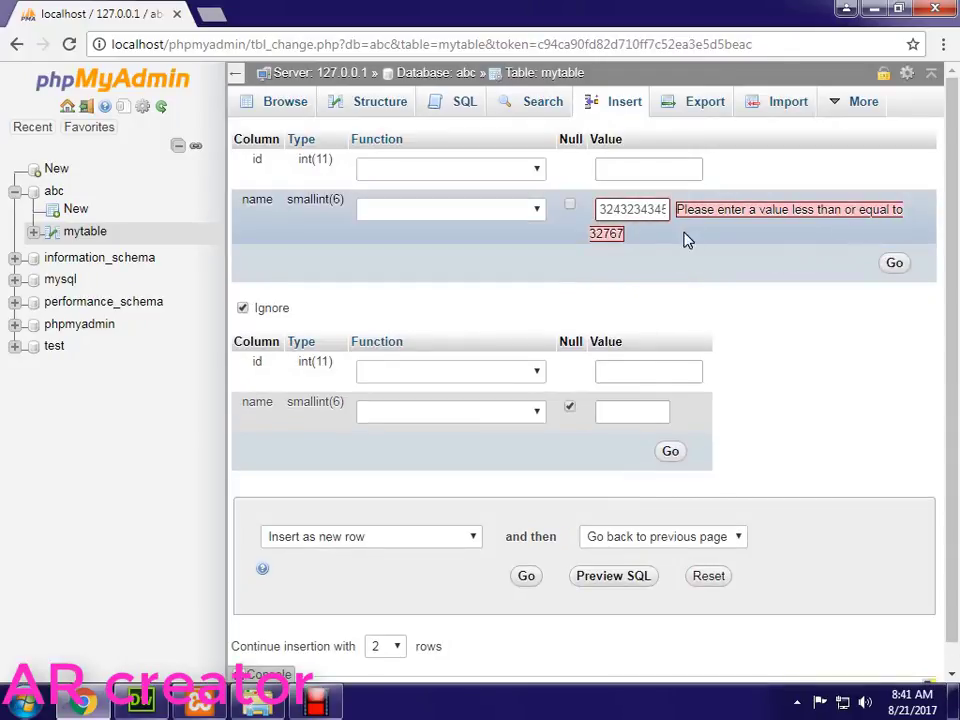
Examine the upper limit given in the validation message against the name column's smallint type.
{"action": "left_click_drag", "start_coordinate": [621, 239], "coordinate": [611, 241]}
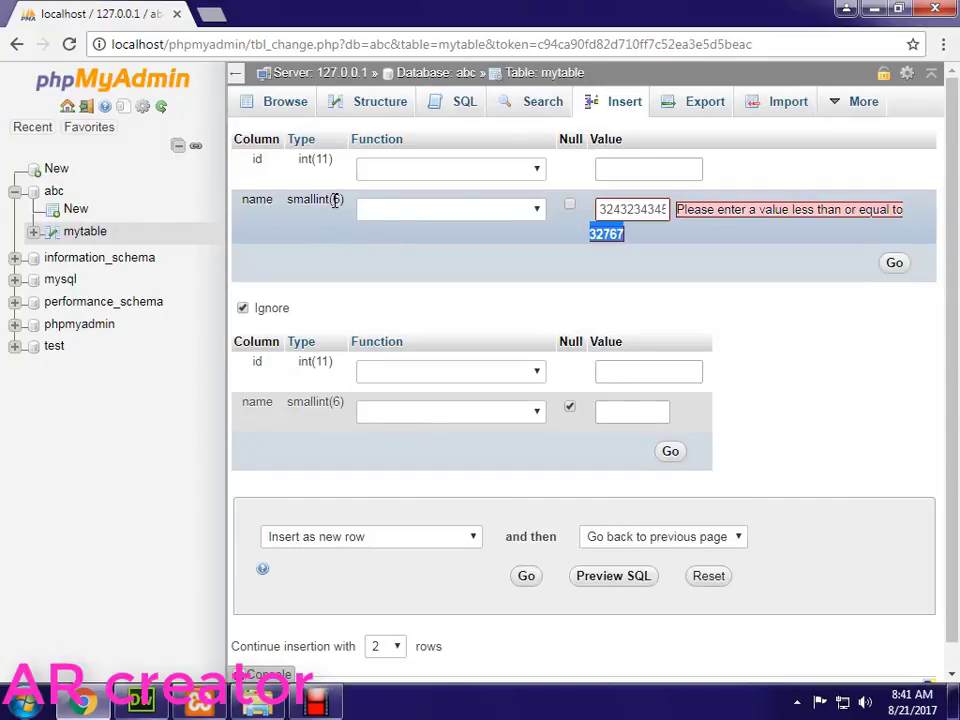
{"action": "left_click_drag", "start_coordinate": [332, 201], "coordinate": [289, 201]}
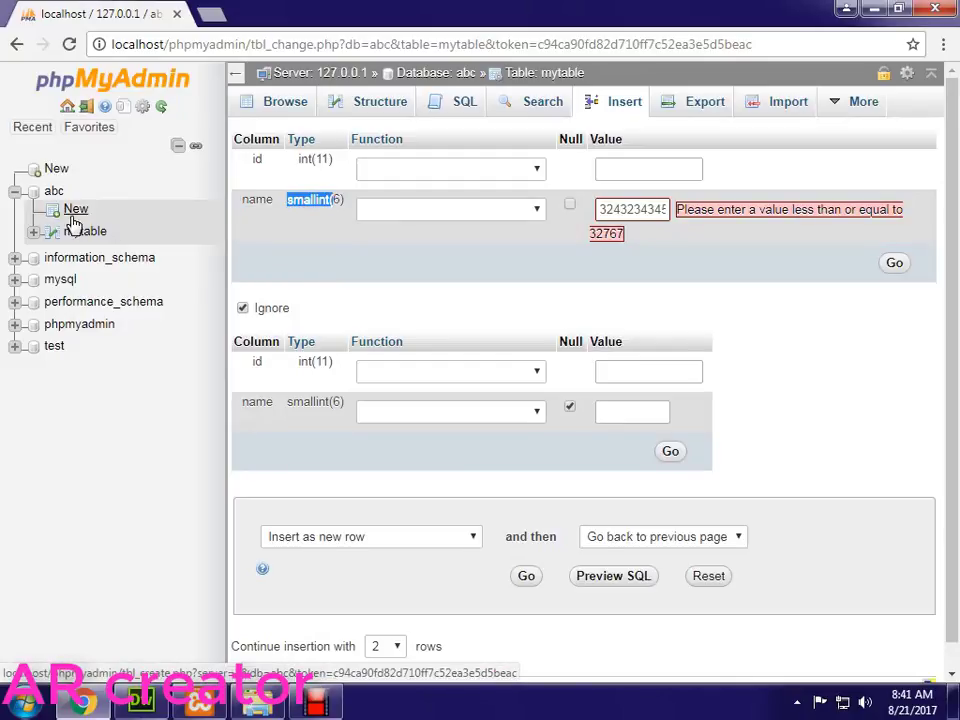
{"action": "left_click", "coordinate": [624, 239]}
{"action": "left_click_drag", "start_coordinate": [624, 239], "coordinate": [593, 240]}
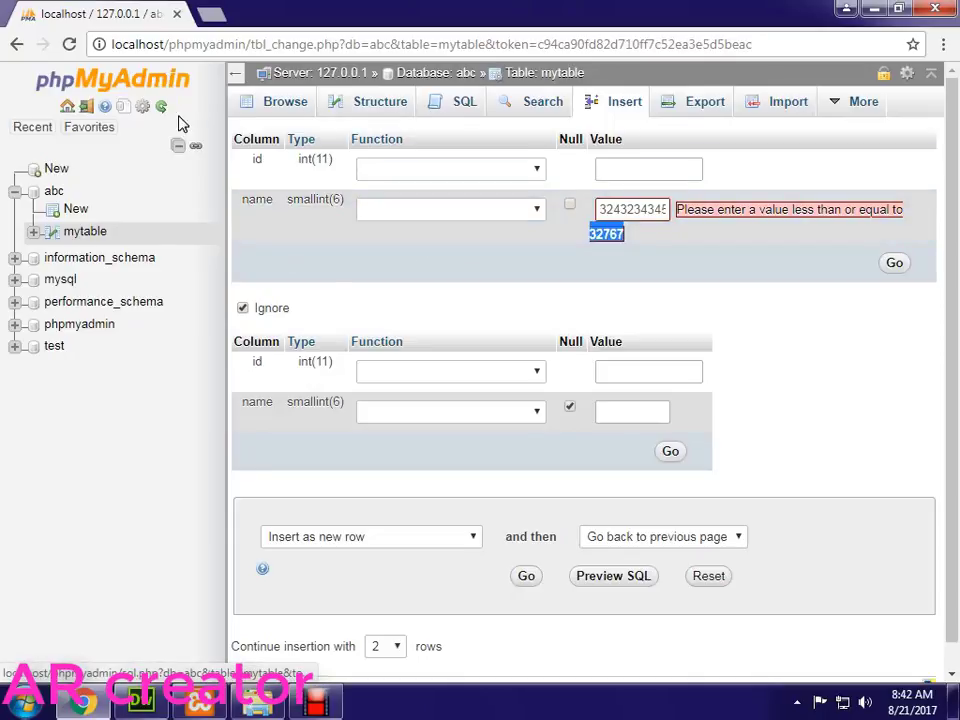
Discard the unsaved row, open a SQL query for mytable and select the default SELECT statement.
{"action": "left_click", "coordinate": [472, 103]}
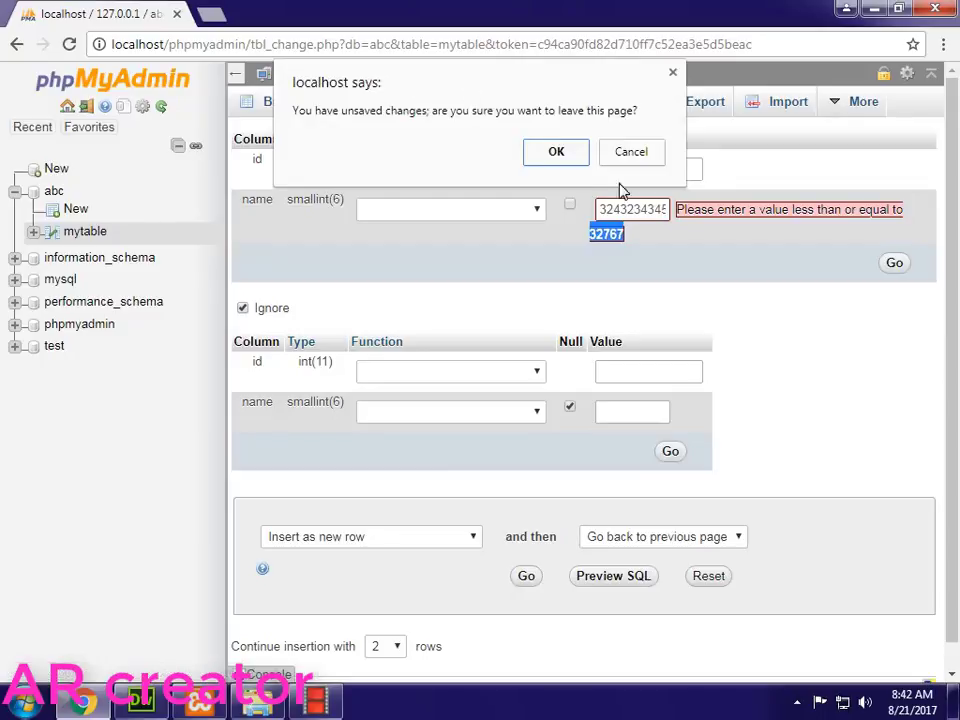
{"action": "left_click", "coordinate": [565, 151]}
{"action": "left_click_drag", "start_coordinate": [472, 186], "coordinate": [281, 193]}
{"action": "left_click", "coordinate": [452, 220]}
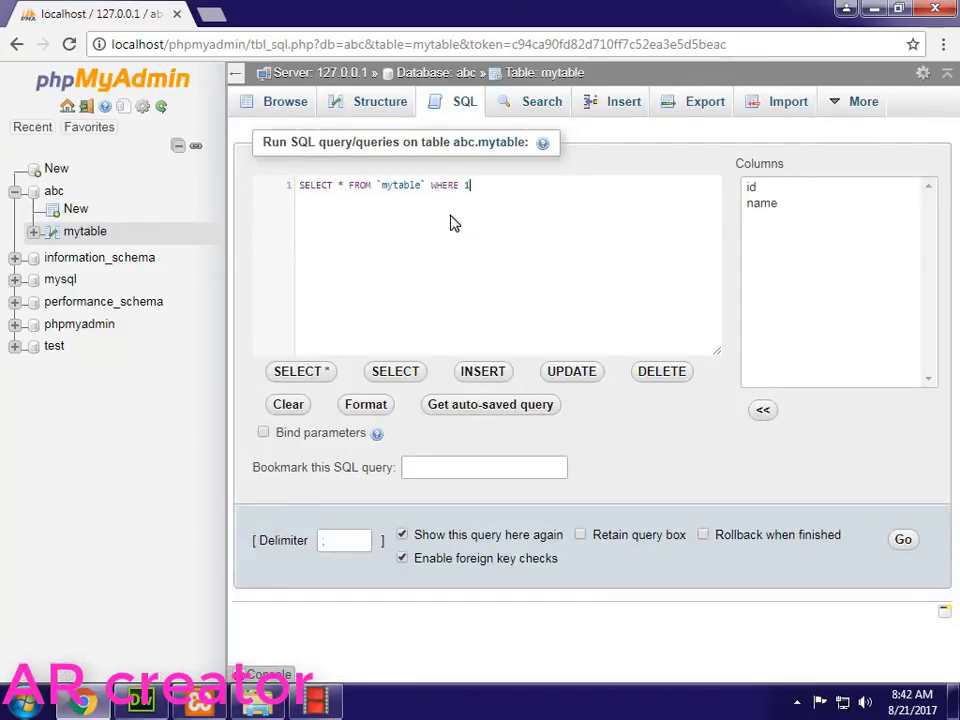
{"action": "left_click", "coordinate": [292, 194]}
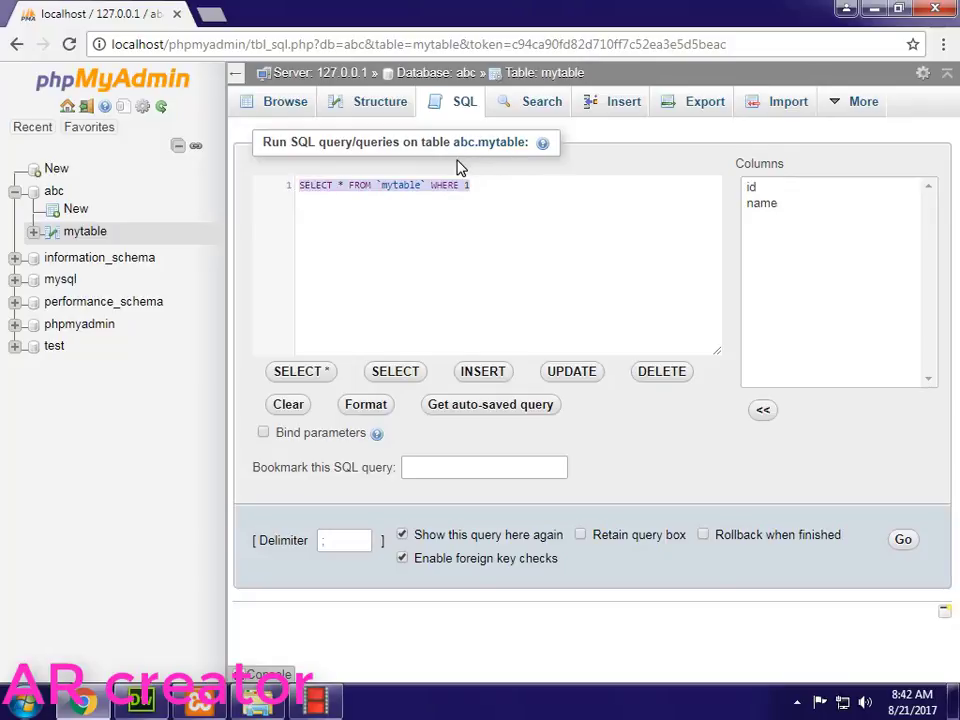
Look over the columns in mytable's new row form and return to the SQL query editor.
{"action": "left_click", "coordinate": [619, 115]}
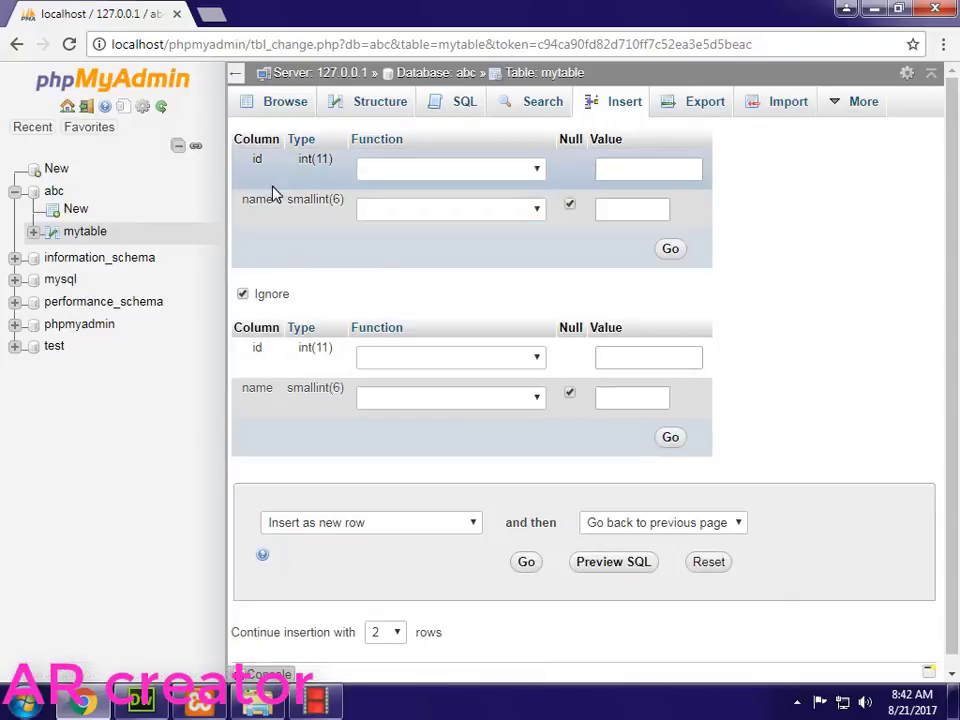
{"action": "left_click", "coordinate": [648, 208]}
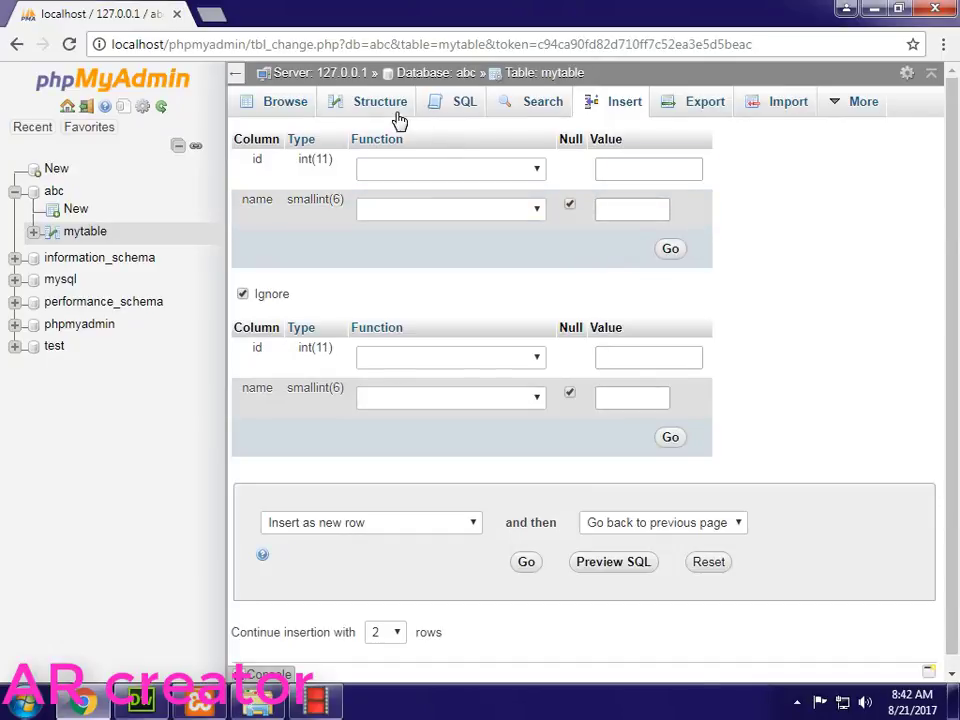
{"action": "left_click", "coordinate": [465, 118]}
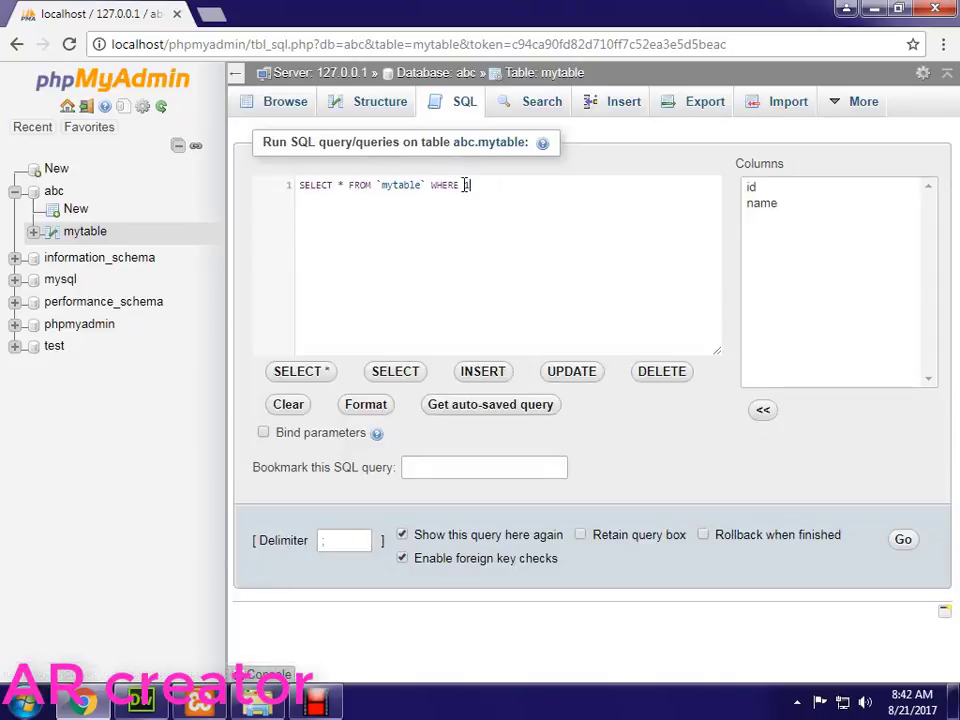
Replace the default SELECT statement in the query editor with ALTER TABLE mytable and start a second line.
{"action": "left_click_drag", "start_coordinate": [470, 186], "coordinate": [276, 193]}
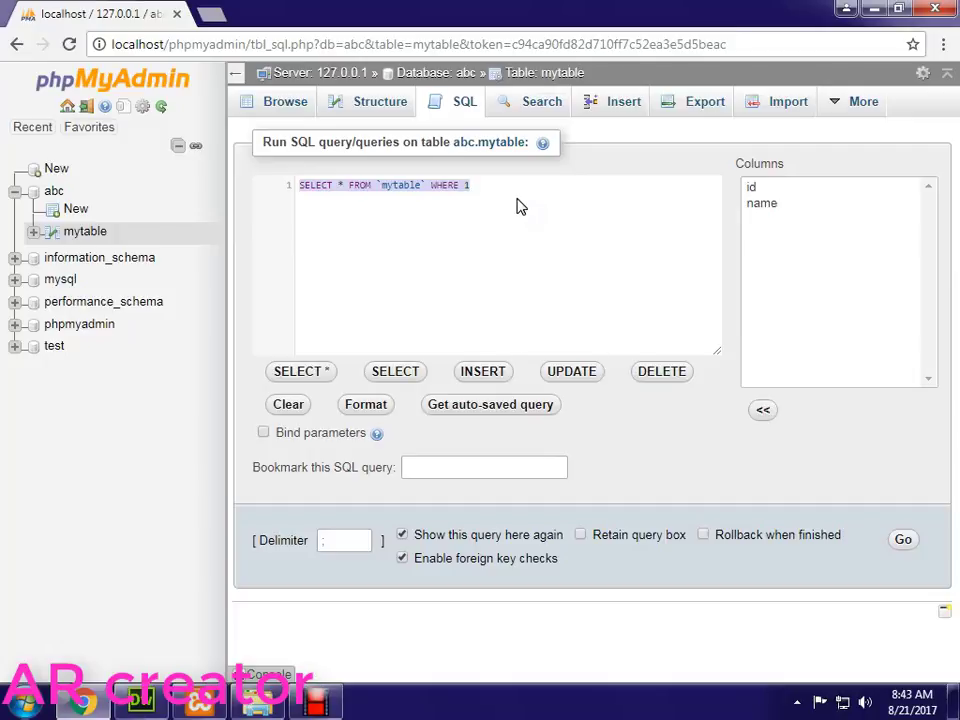
{"action": "key", "text": "Delete"}
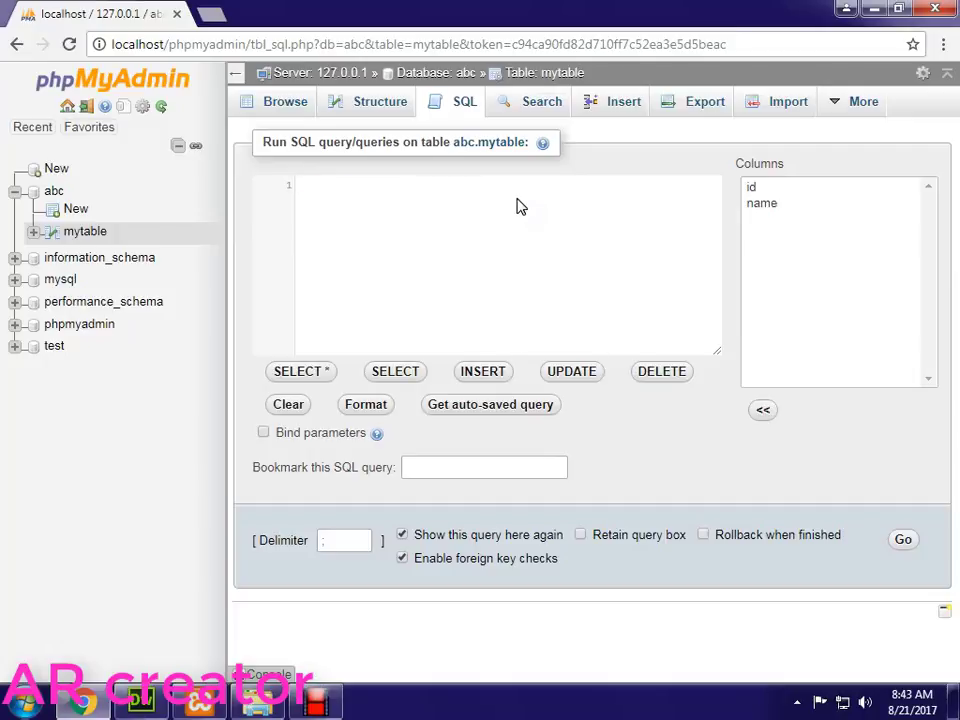
{"action": "type", "text": "sel"}
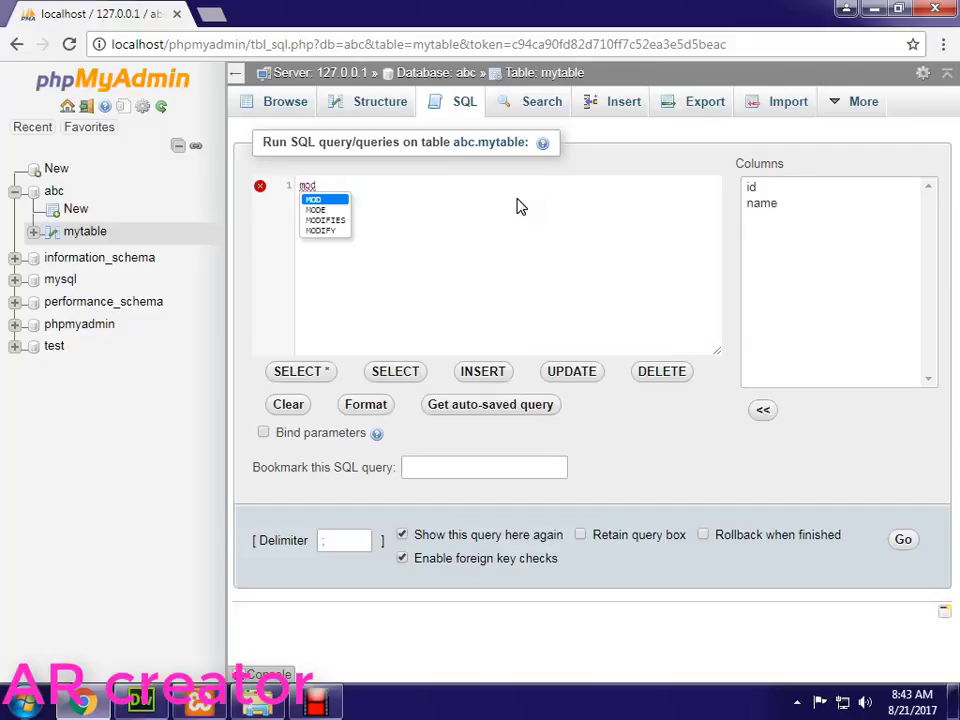
{"action": "key", "text": "BackSpace"}
{"action": "key", "text": "BackSpace"}
{"action": "key", "text": "BackSpace"}
{"action": "type", "text": "al"}
{"action": "key", "text": "Return"}
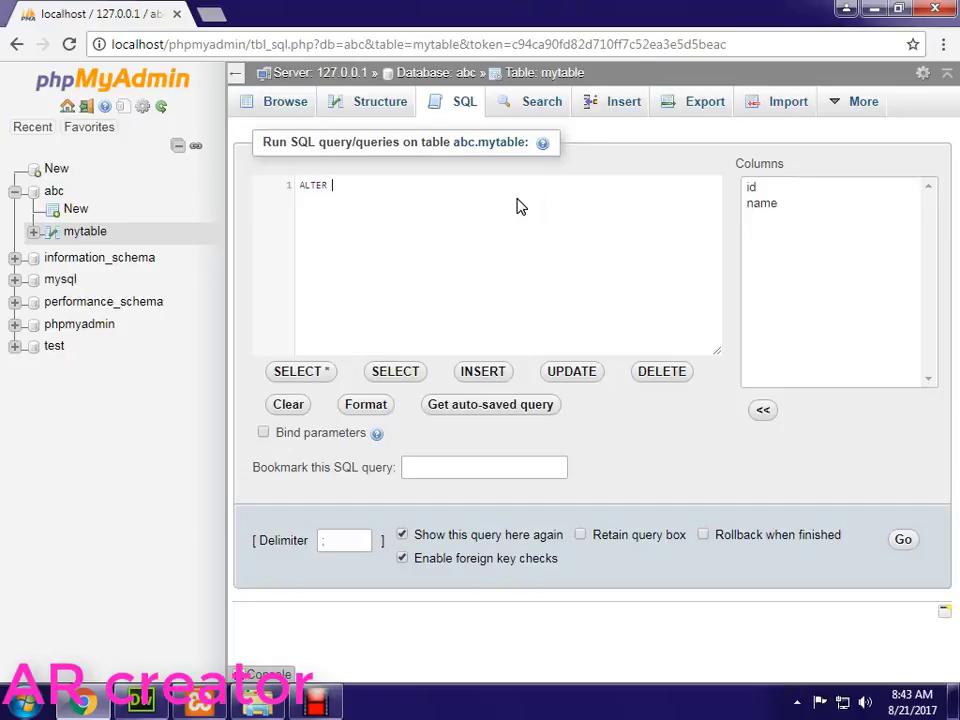
{"action": "type", "text": "TABLE"}
{"action": "type", "text": "my"}
{"action": "key", "text": "Return"}
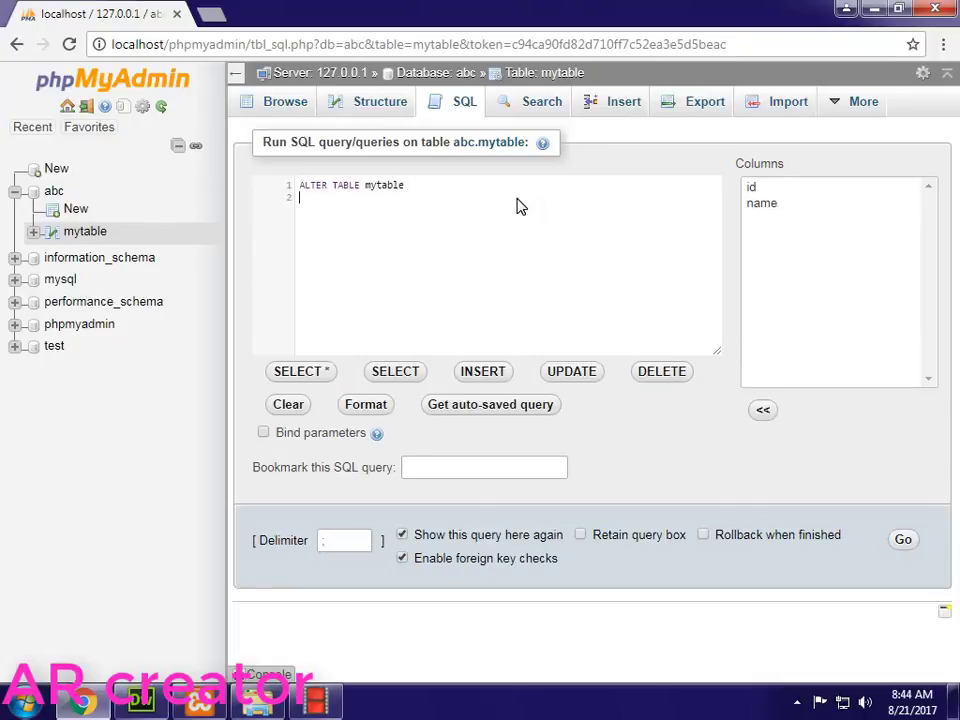
Complete the statement with MODIFY name int and run it on mytable.
{"action": "type", "text": "modi"}
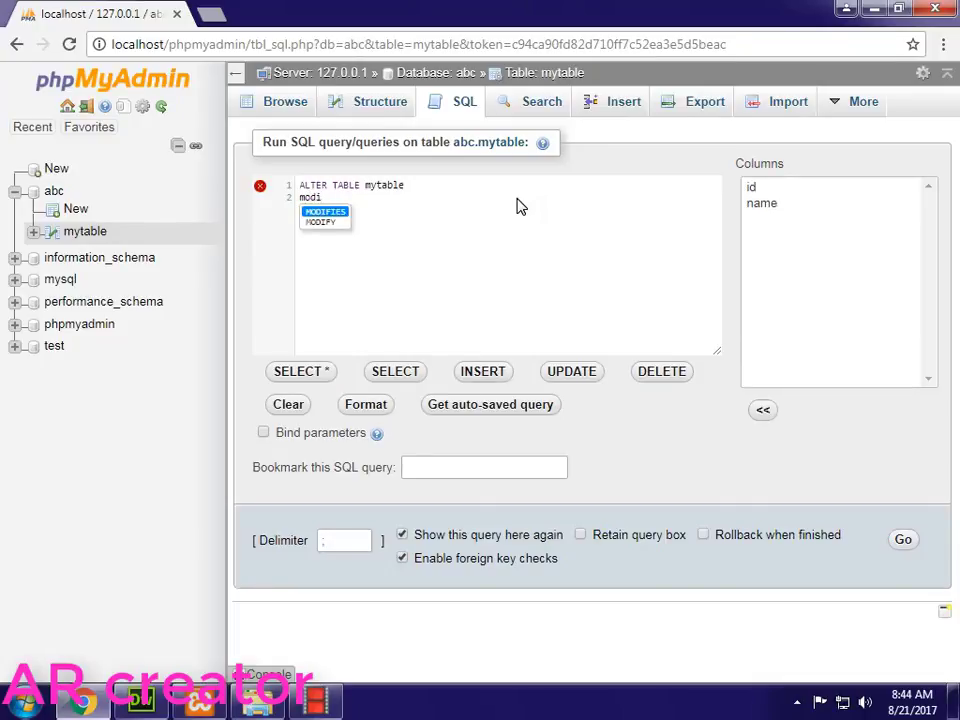
{"action": "key", "text": "Down"}
{"action": "key", "text": "Return"}
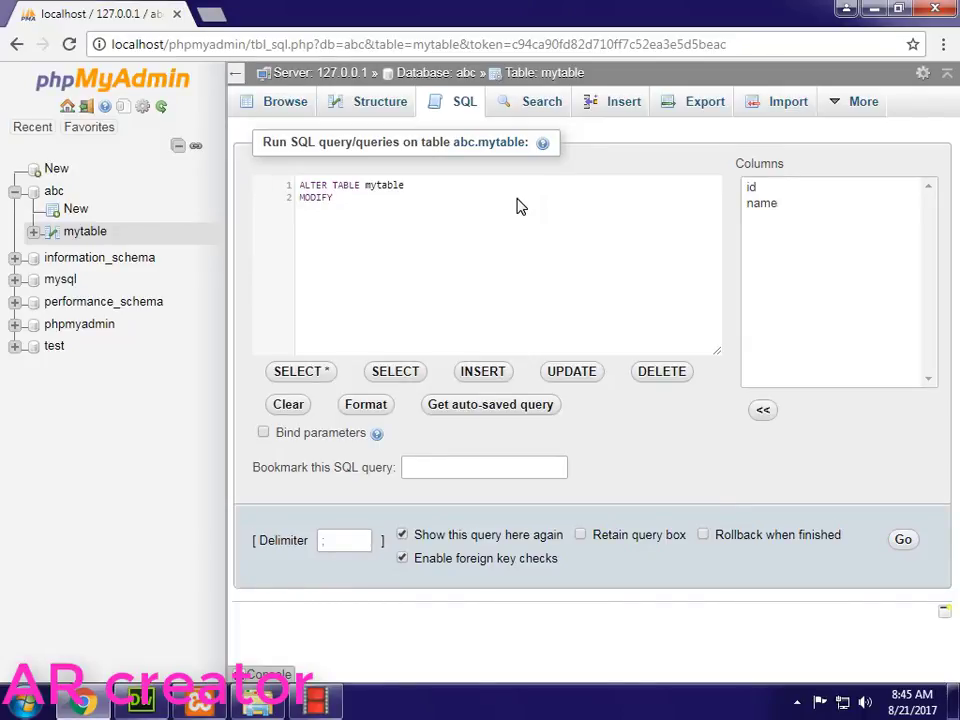
{"action": "type", "text": "name int"}
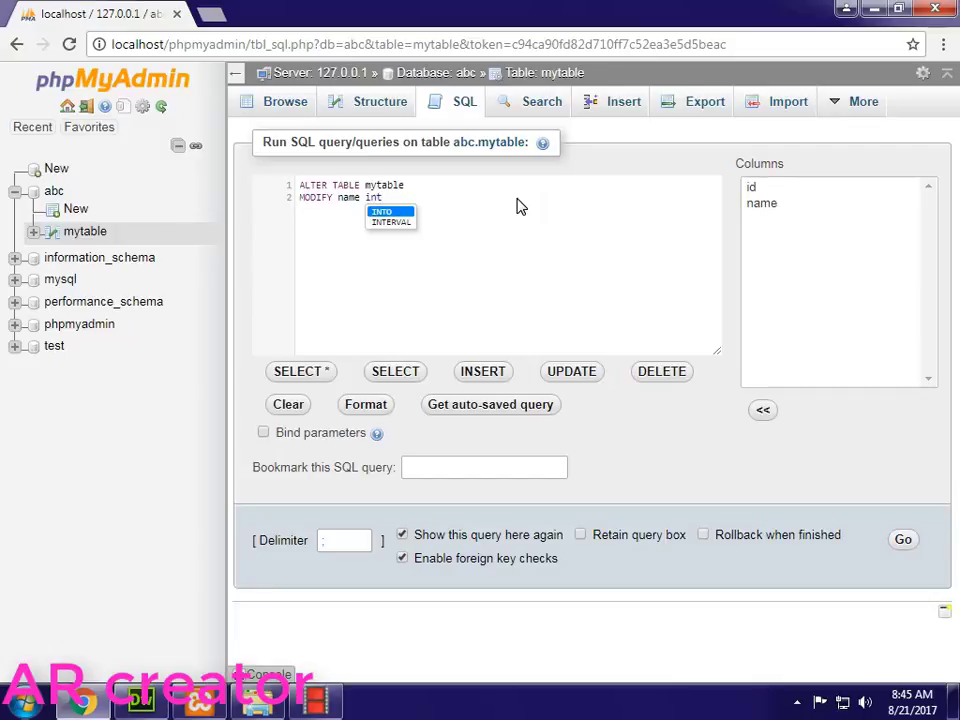
{"action": "left_click", "coordinate": [356, 210]}
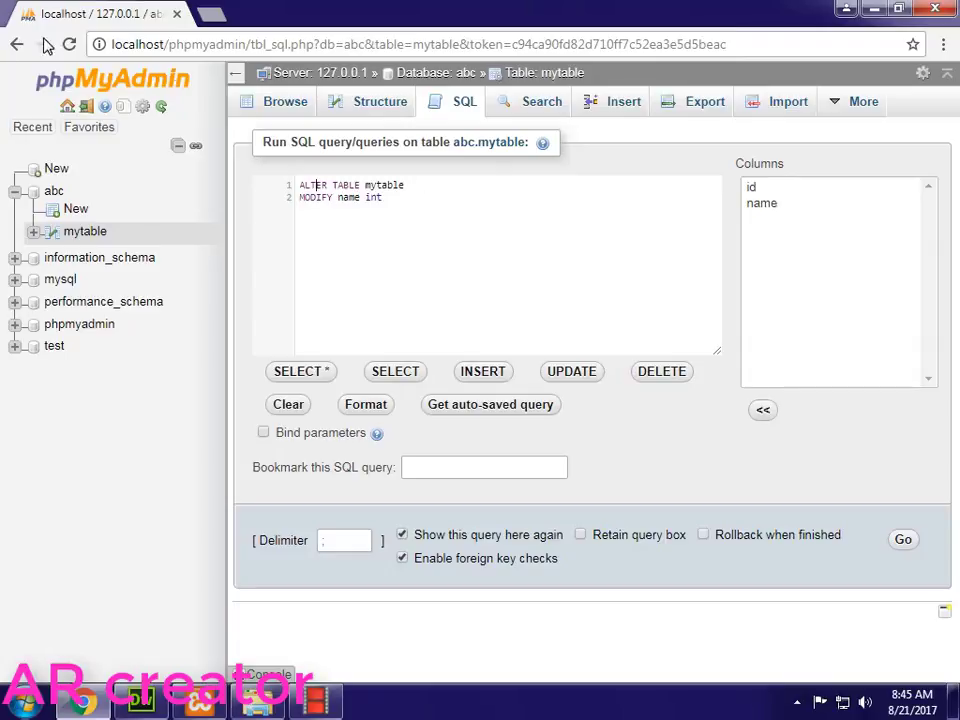
{"action": "left_click", "coordinate": [910, 545]}
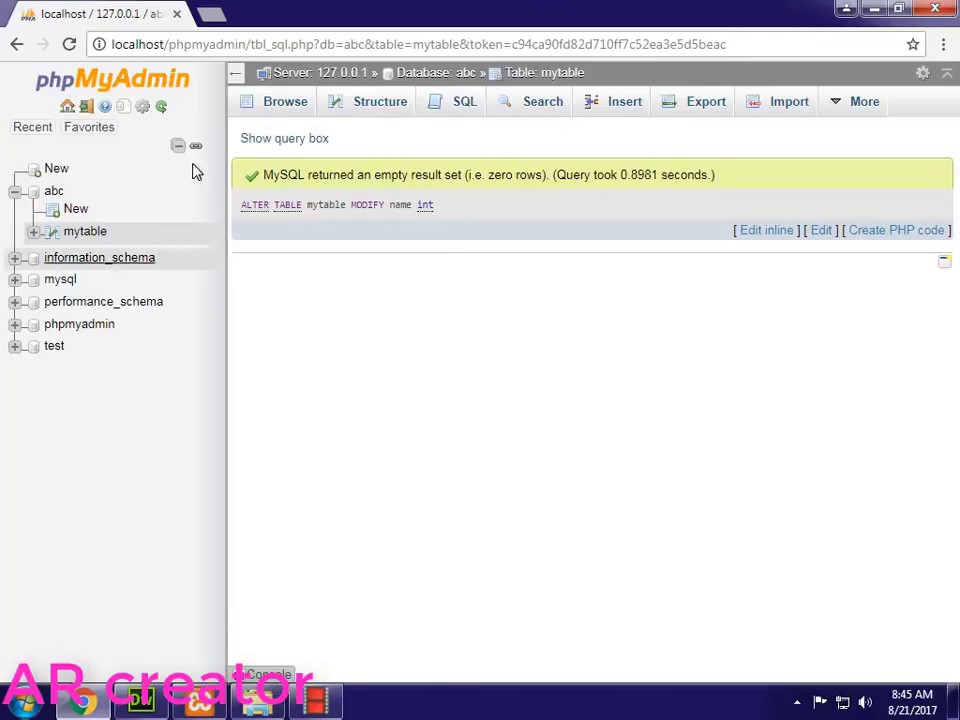
{"action": "left_click", "coordinate": [610, 112]}
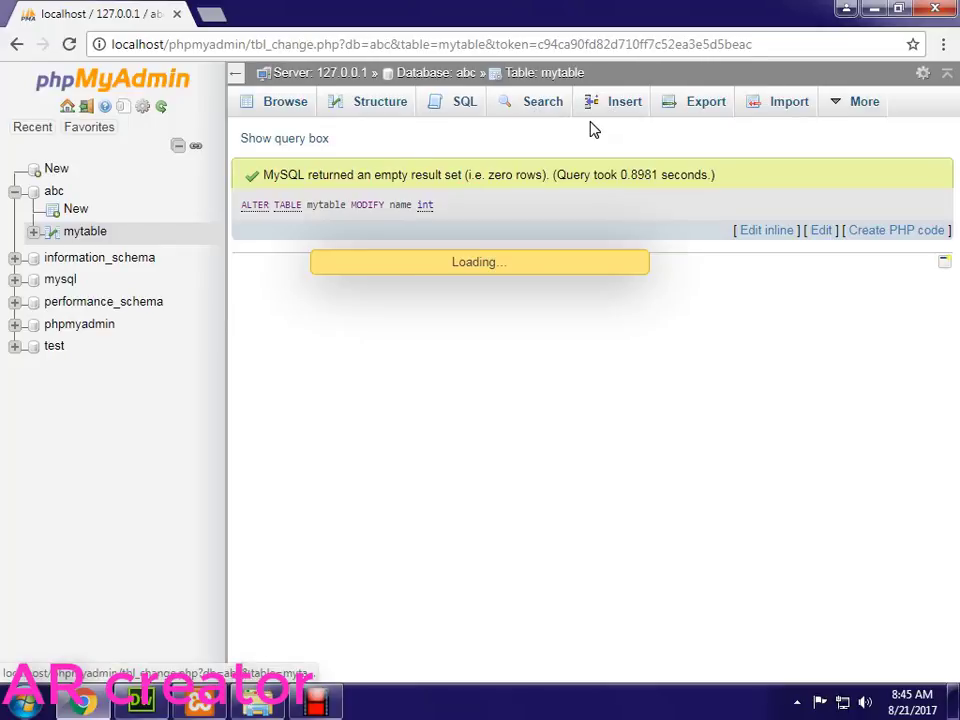
{"action": "left_click_drag", "start_coordinate": [320, 200], "coordinate": [283, 205]}
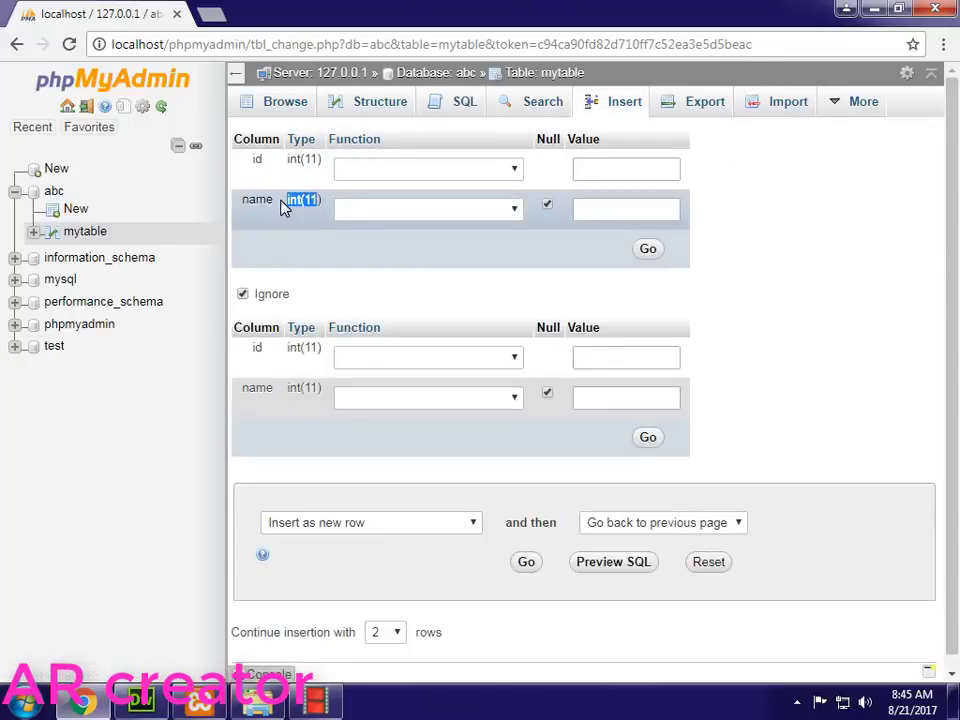
{"action": "left_click", "coordinate": [606, 207]}
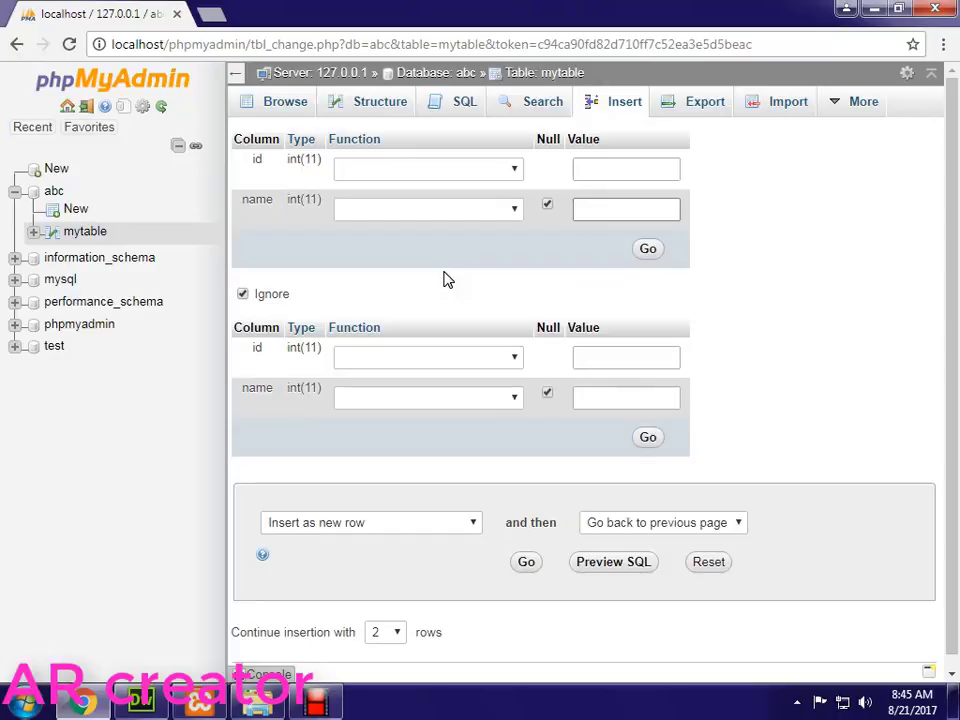
{"action": "type", "text": "5456564435454354"}
{"action": "left_click", "coordinate": [648, 249]}
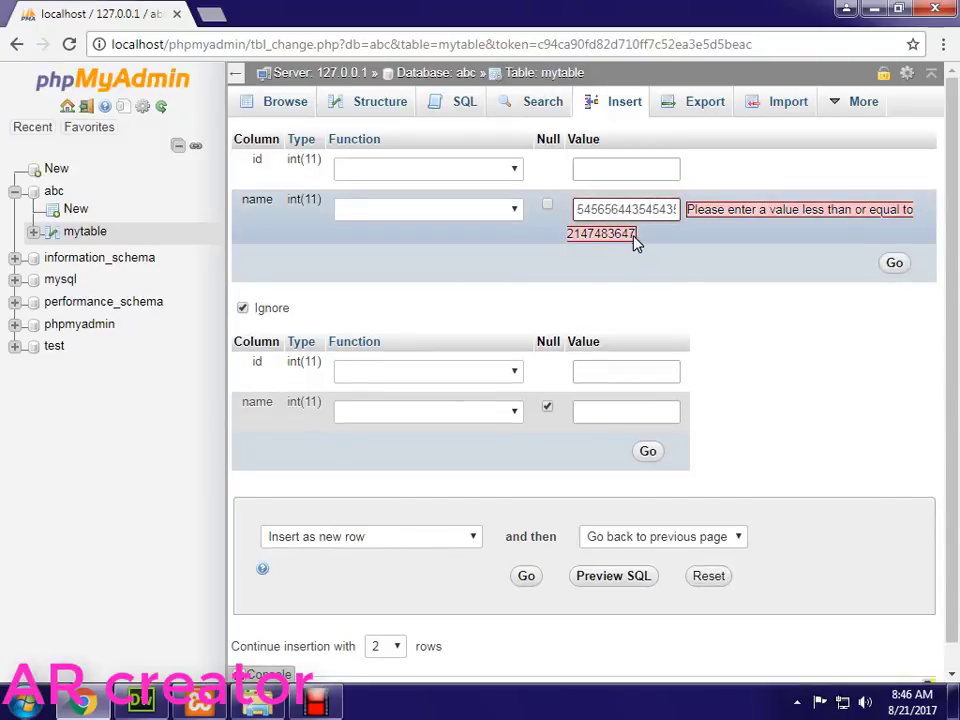
Examine the upper limit in the validation message against the name column's int type.
{"action": "left_click_drag", "start_coordinate": [634, 242], "coordinate": [588, 244]}
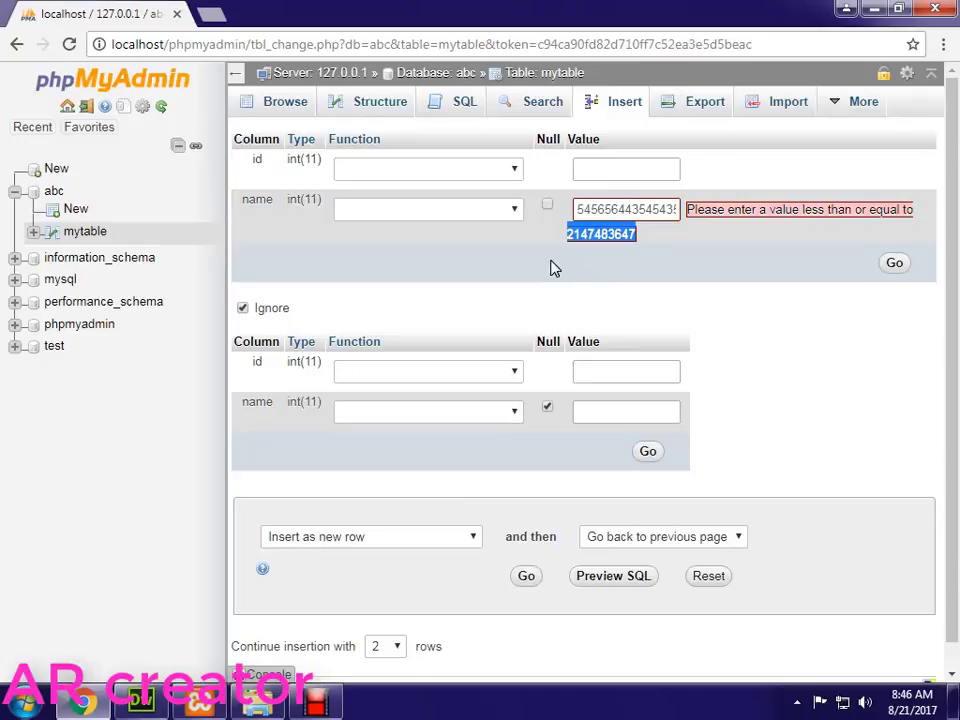
{"action": "left_click", "coordinate": [630, 245]}
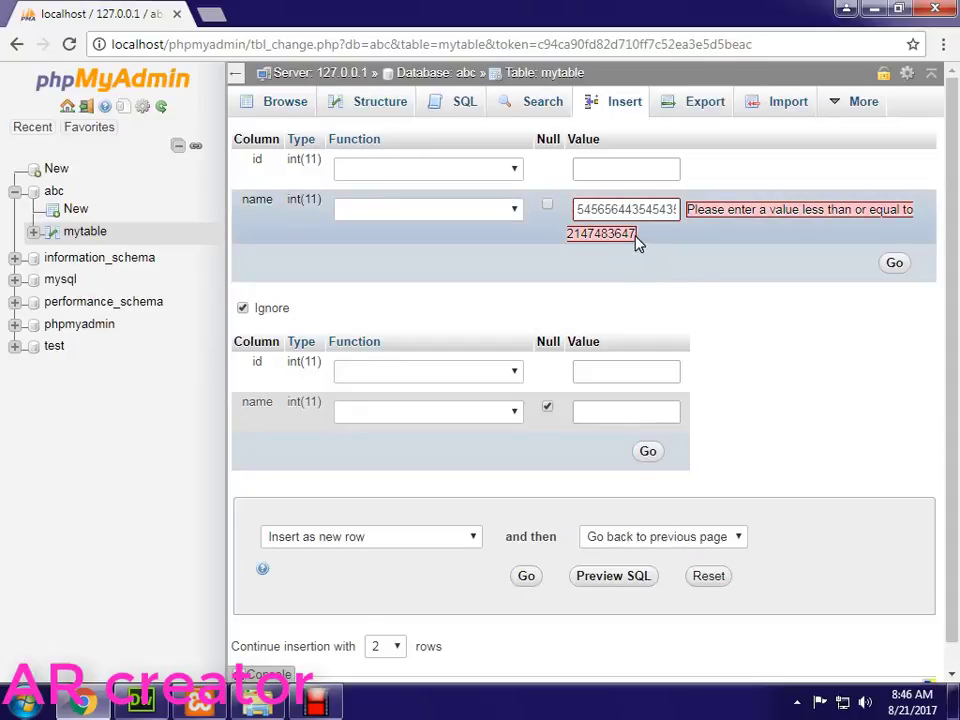
{"action": "left_click_drag", "start_coordinate": [636, 240], "coordinate": [570, 241]}
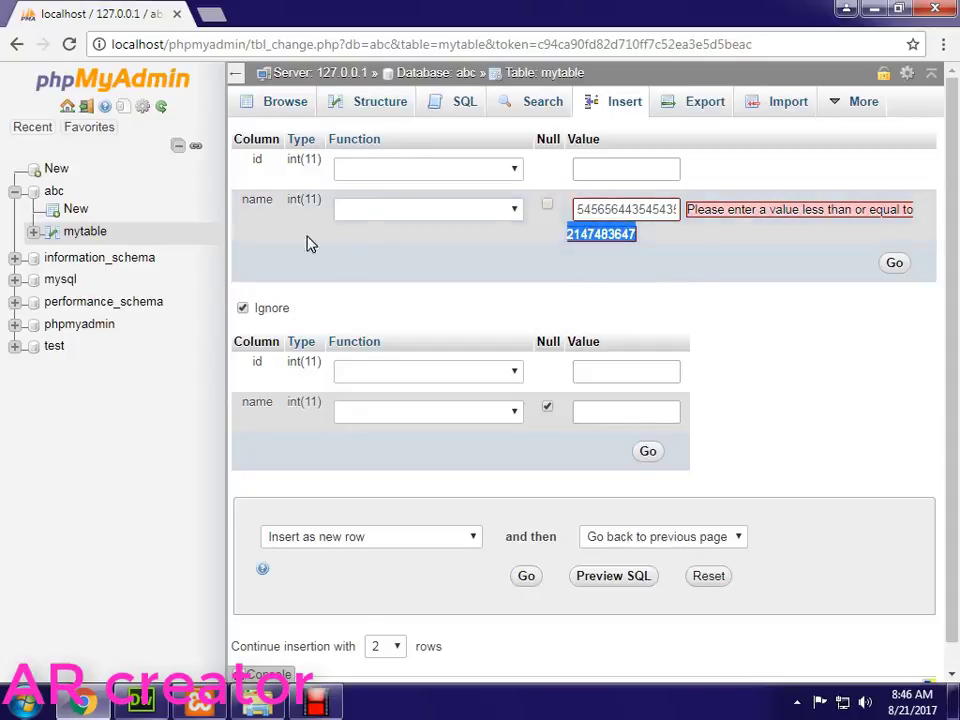
{"action": "left_click_drag", "start_coordinate": [290, 200], "coordinate": [313, 200]}
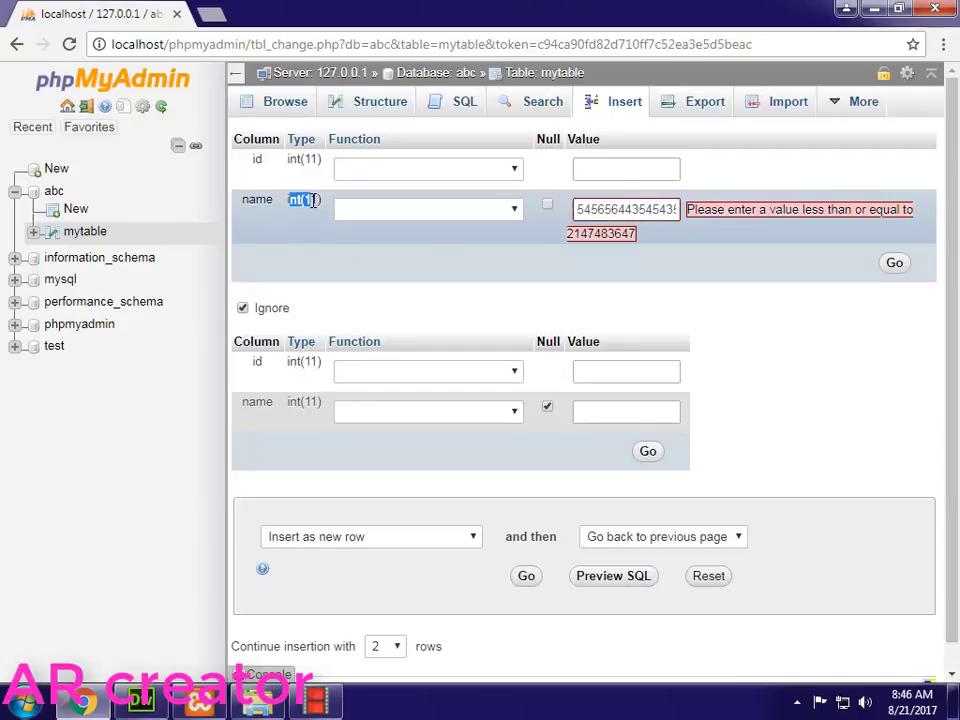
{"action": "left_click", "coordinate": [525, 285]}
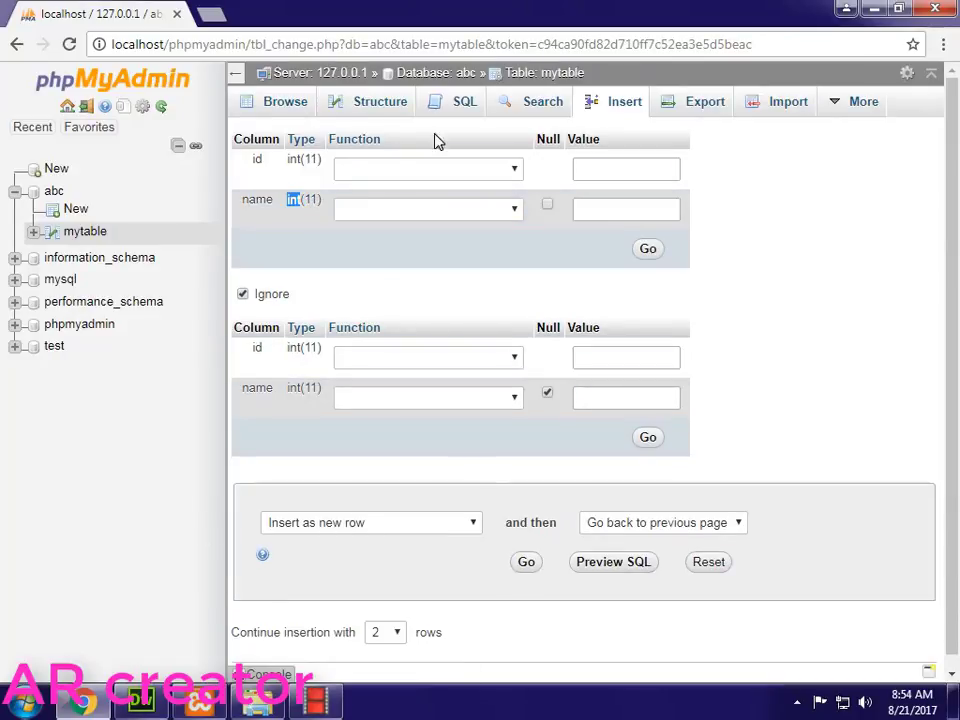
Open a SQL query for mytable and replace its default statement with ALTER TABLE mytable, followed by a new line.
{"action": "left_click", "coordinate": [449, 104]}
{"action": "left_click", "coordinate": [476, 188]}
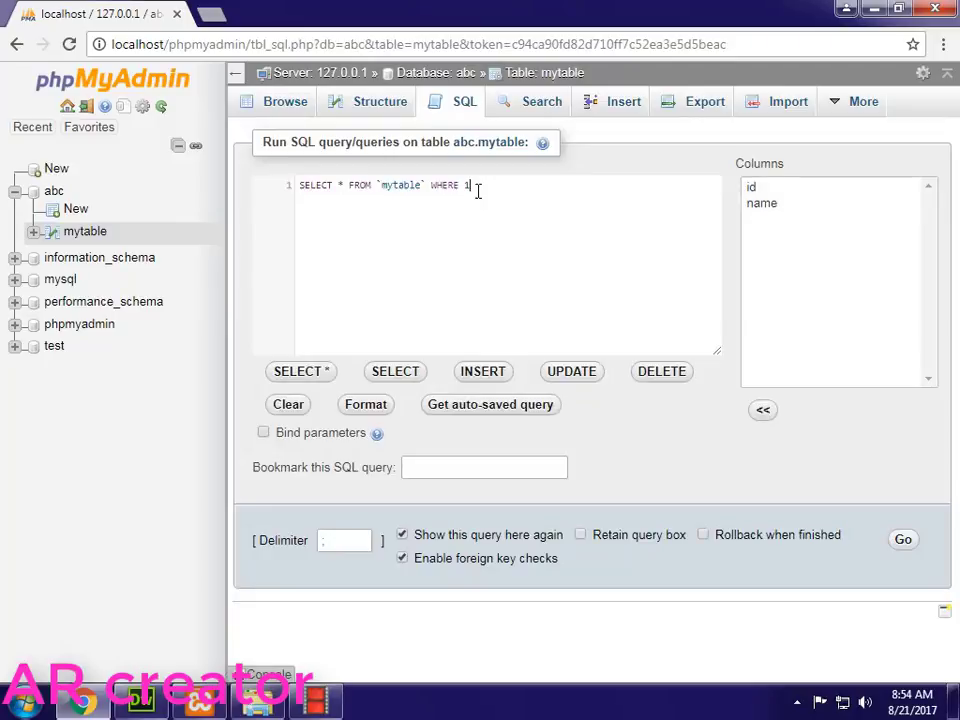
{"action": "left_click_drag", "start_coordinate": [238, 201], "coordinate": [255, 184]}
{"action": "key", "text": "BackSpace"}
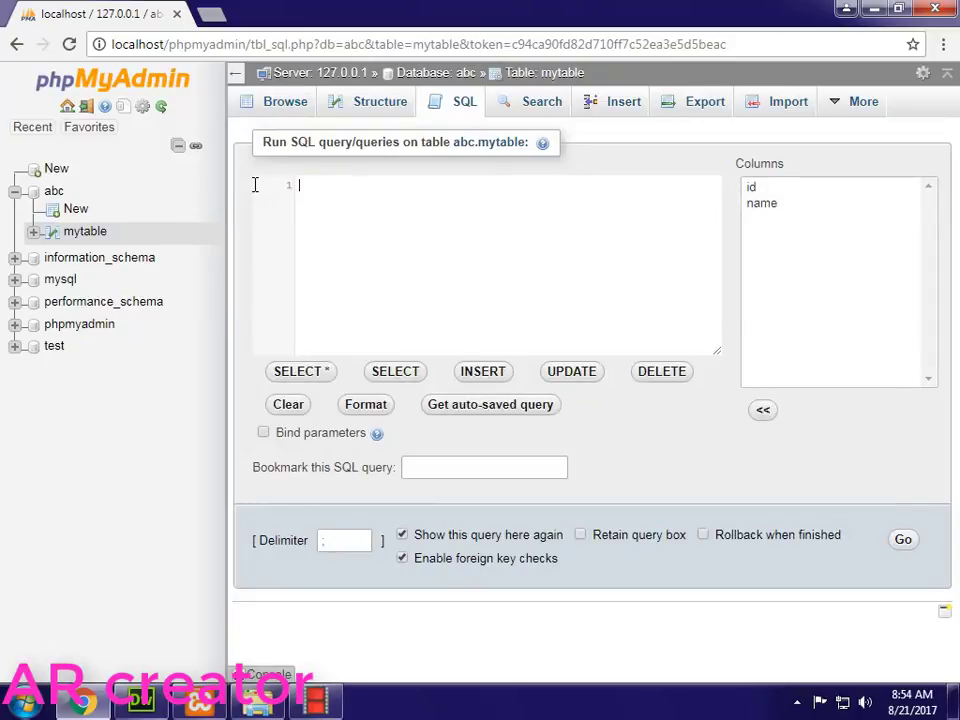
{"action": "type", "text": "al"}
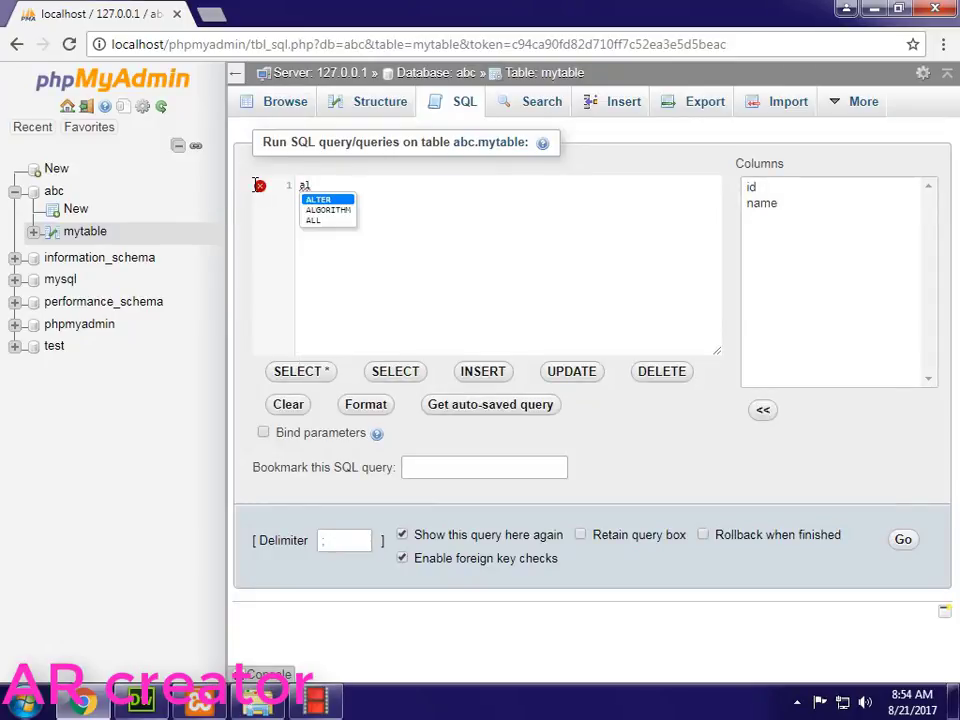
{"action": "key", "text": "Return"}
{"action": "type", "text": "tab"}
{"action": "key", "text": "Return"}
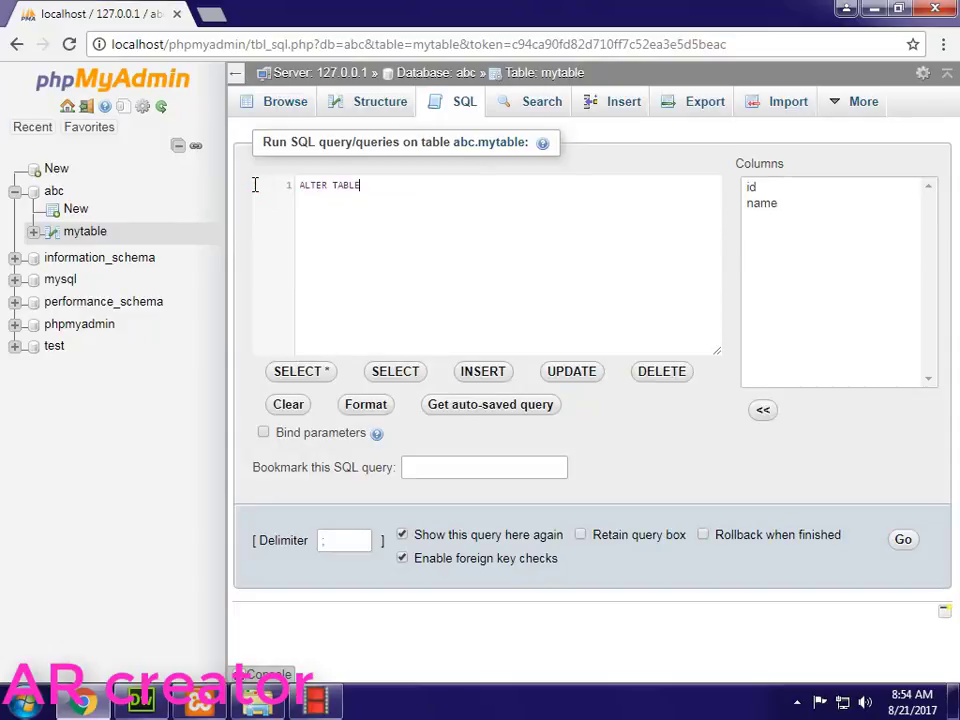
{"action": "type", "text": "my"}
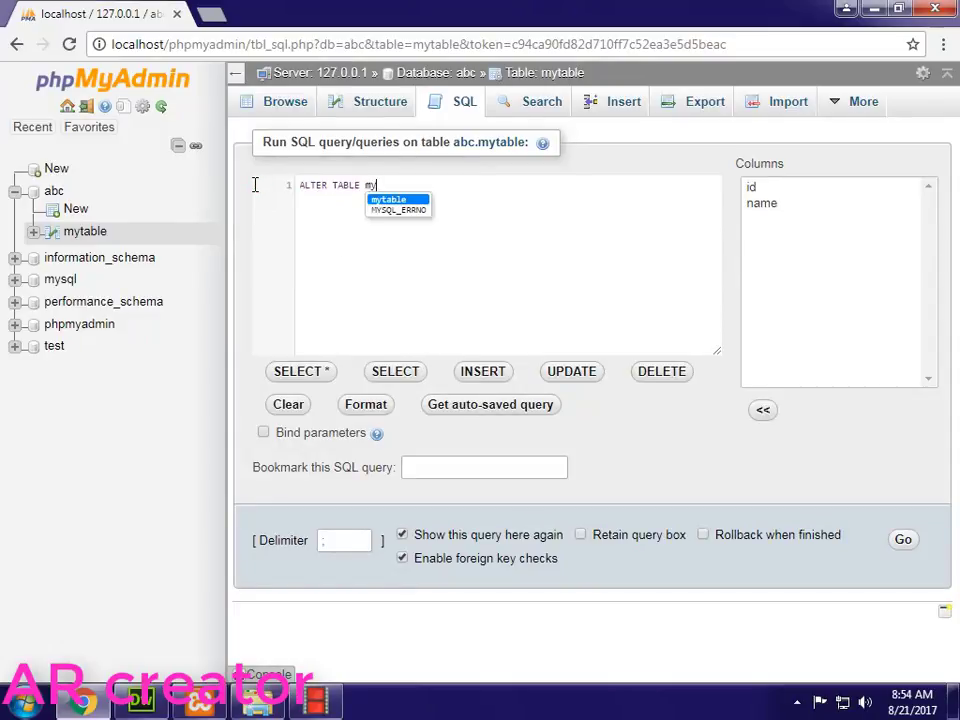
{"action": "key", "text": "Return"}
{"action": "key", "text": "Return"}
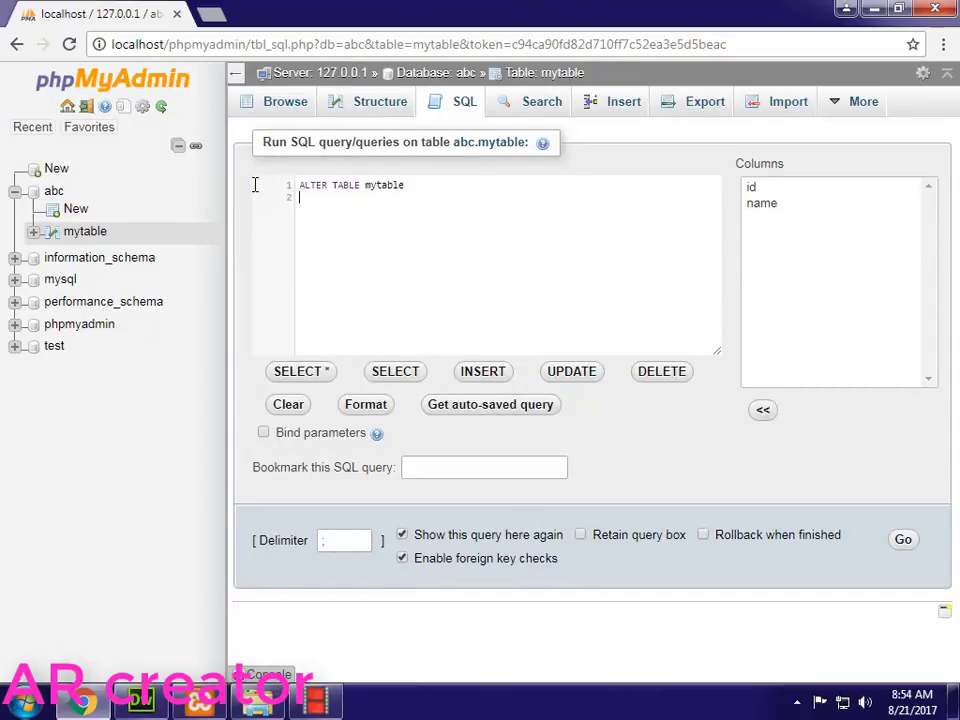
Add the clause MODIFY name char(200) to the ALTER TABLE statement.
{"action": "type", "text": "mod"}
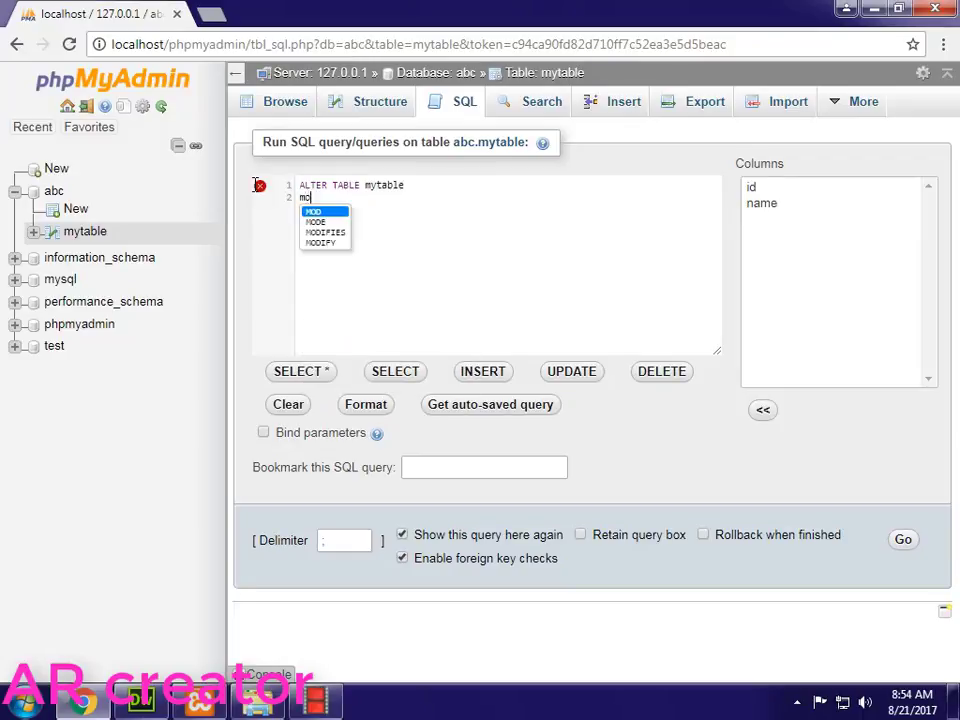
{"action": "key", "text": "Down"}
{"action": "key", "text": "Down"}
{"action": "key", "text": "Down"}
{"action": "key", "text": "Return"}
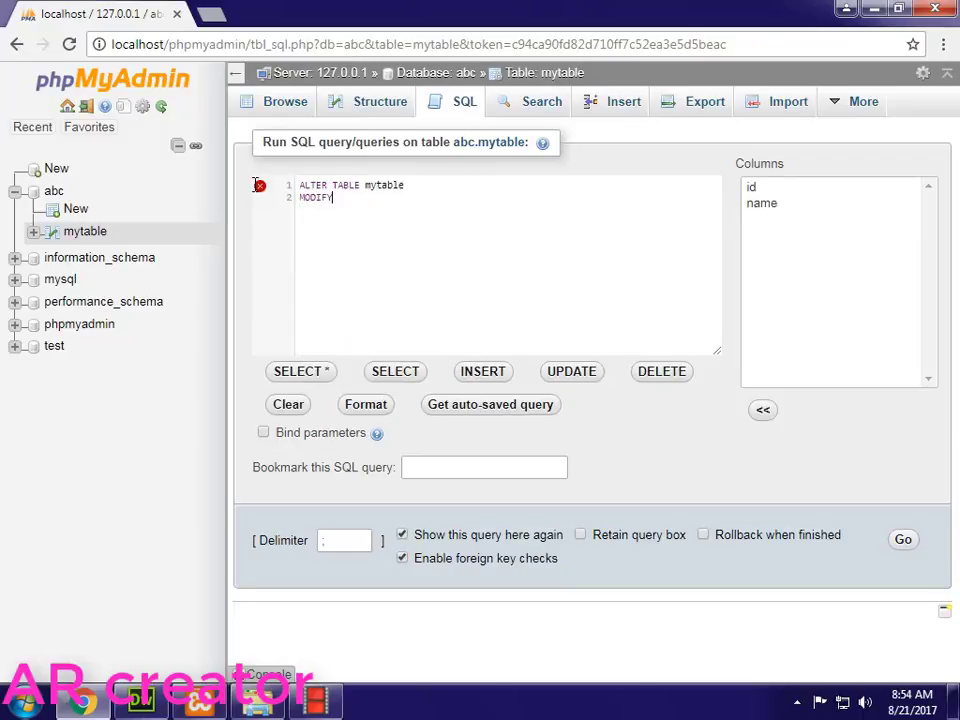
{"action": "type", "text": "name cahr"}
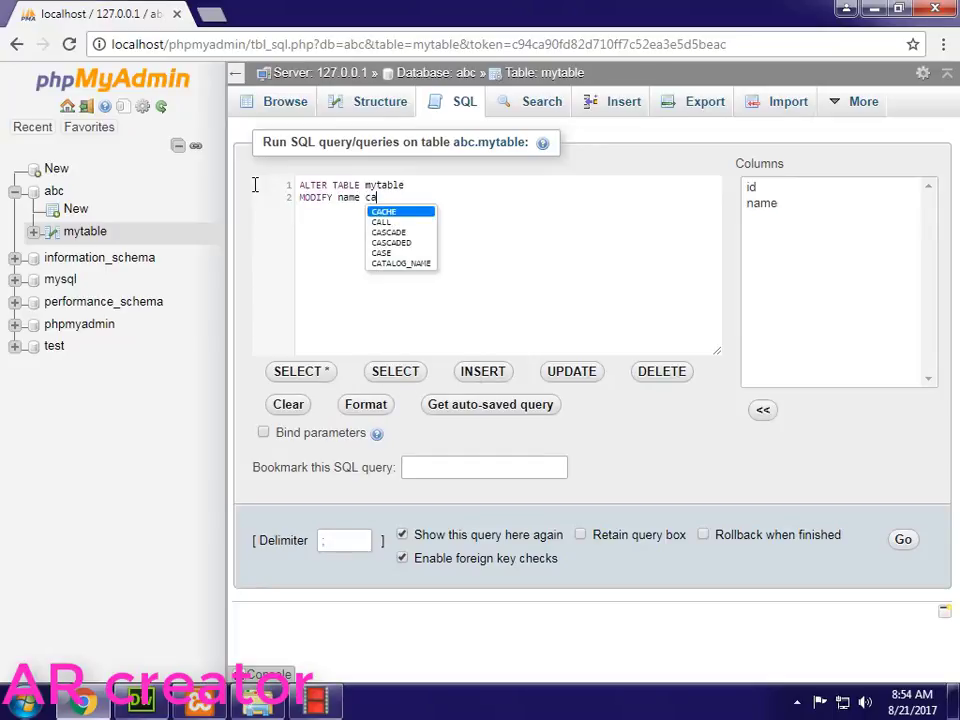
{"action": "key", "text": "BackSpace"}
{"action": "key", "text": "BackSpace"}
{"action": "key", "text": "BackSpace"}
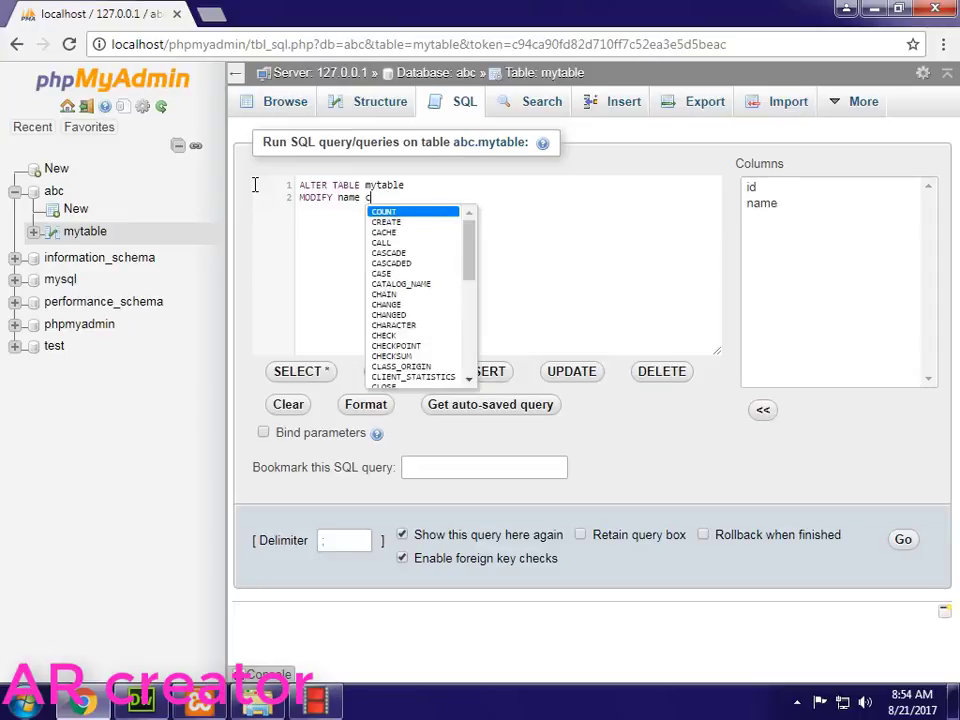
{"action": "type", "text": "har("}
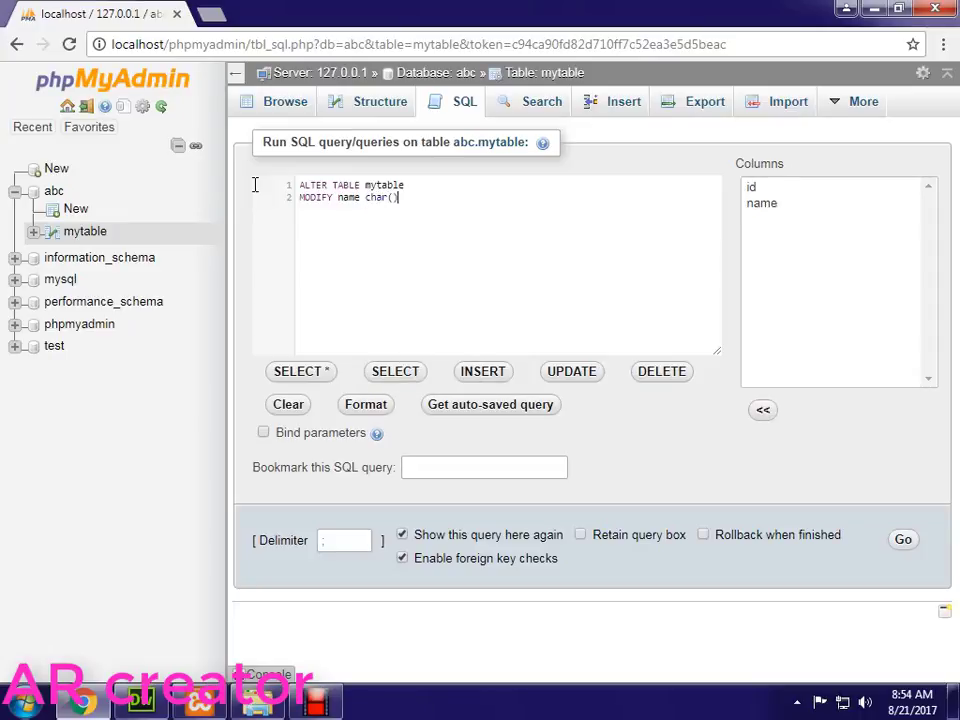
{"action": "key", "text": "Left"}
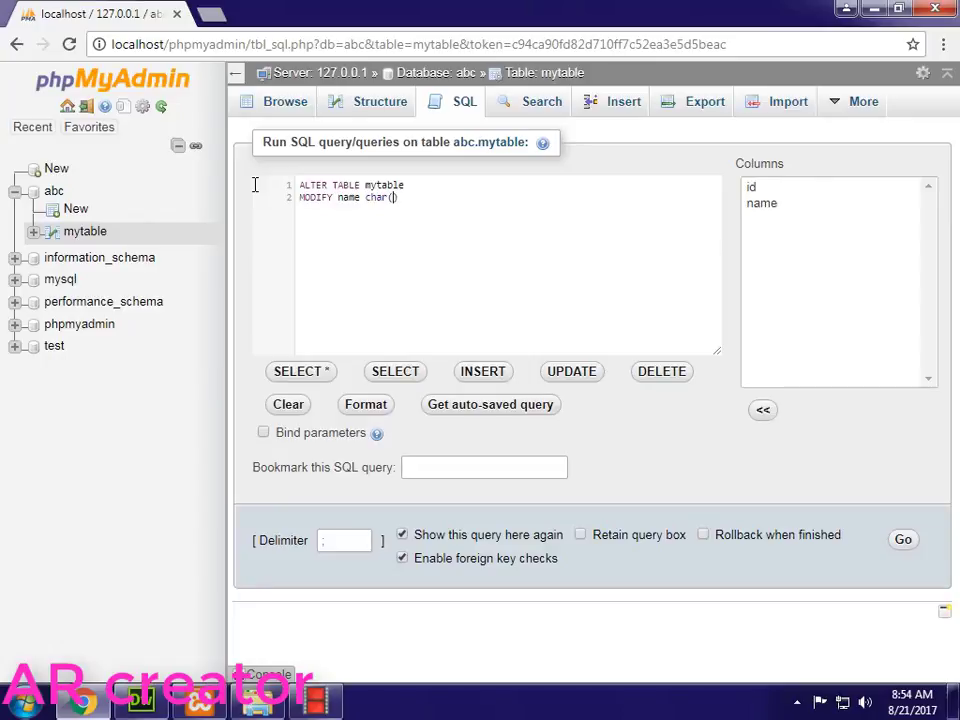
{"action": "type", "text": "200"}
Change the name column's type in the statement to varchar without a length and try to run it.
{"action": "key", "text": "Left"}
{"action": "key", "text": "Left"}
{"action": "type", "text": "var"}
{"action": "key", "text": "Right"}
{"action": "key", "text": "Right"}
{"action": "key", "text": "Right"}
{"action": "key", "text": "Right"}
{"action": "key", "text": "Right"}
{"action": "key", "text": "BackSpace"}
{"action": "key", "text": "BackSpace"}
{"action": "key", "text": "BackSpace"}
{"action": "left_click", "coordinate": [903, 539]}
{"action": "scroll", "coordinate": [581, 560], "scroll_direction": "down", "scroll_amount": 3}
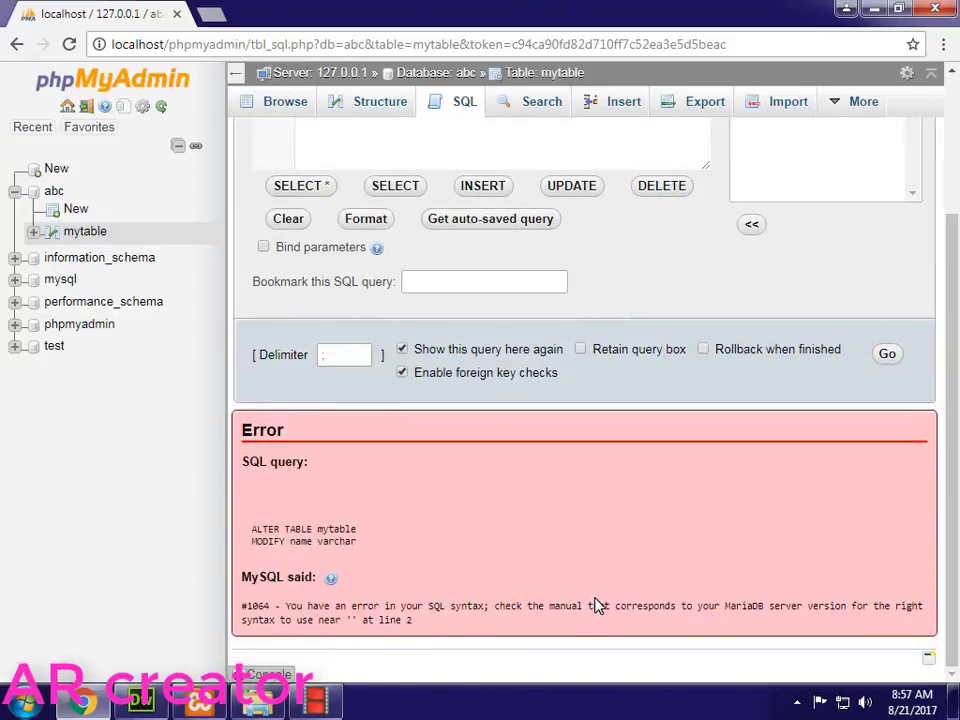
{"action": "scroll", "coordinate": [598, 606], "scroll_direction": "up", "scroll_amount": 3}
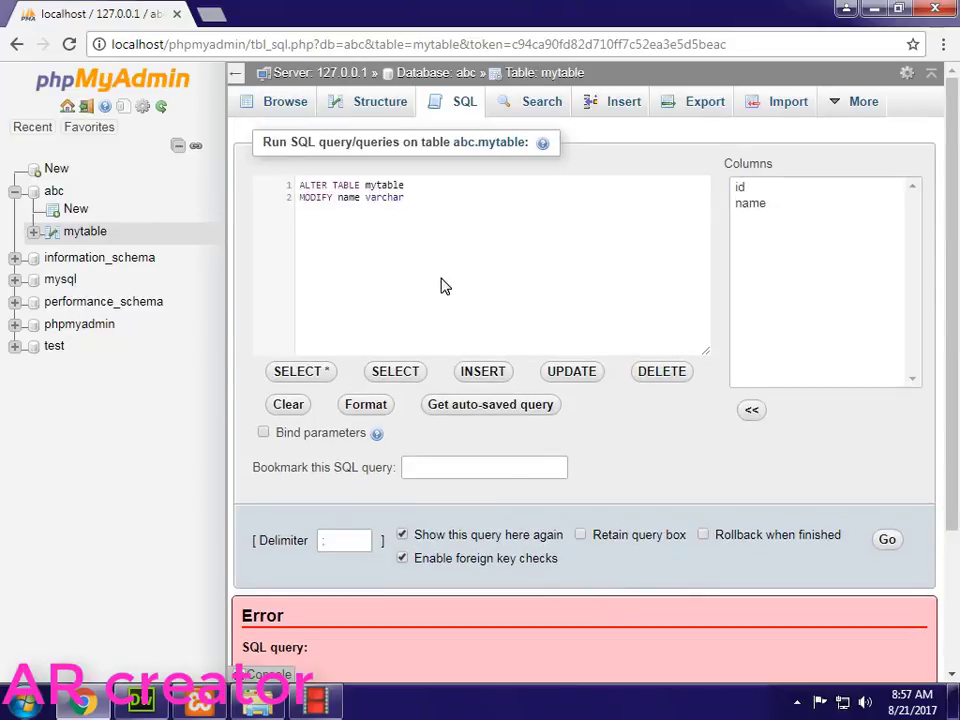
Run the ALTER TABLE statement with varchar(200) as the name column's type, and open a fresh SQL query for mytable.
{"action": "left_click", "coordinate": [423, 198]}
{"action": "type", "text": "()"}
{"action": "type", "text": "200"}
{"action": "left_click", "coordinate": [889, 547]}
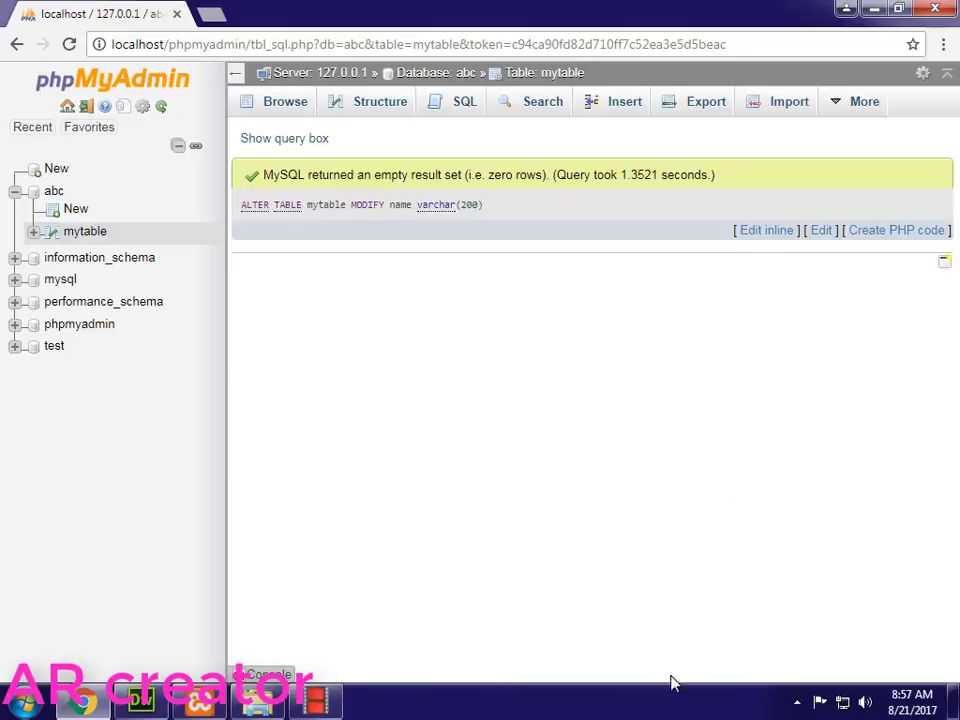
{"action": "left_click", "coordinate": [456, 108]}
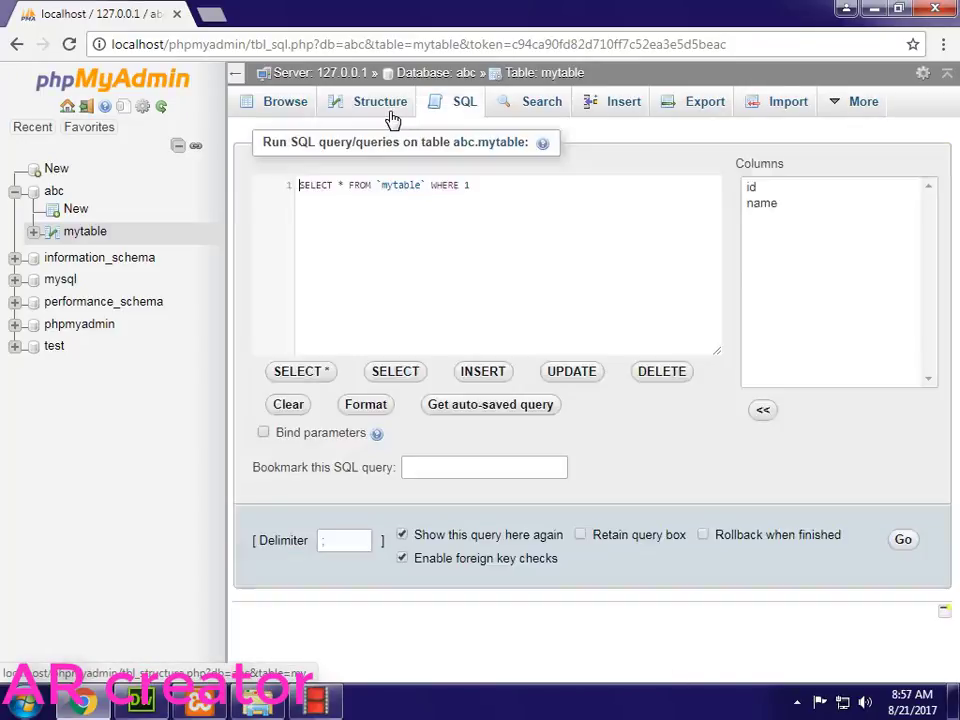
Check the name column's type in mytable's structure and open the table's form for inserting rows.
{"action": "left_click", "coordinate": [382, 112]}
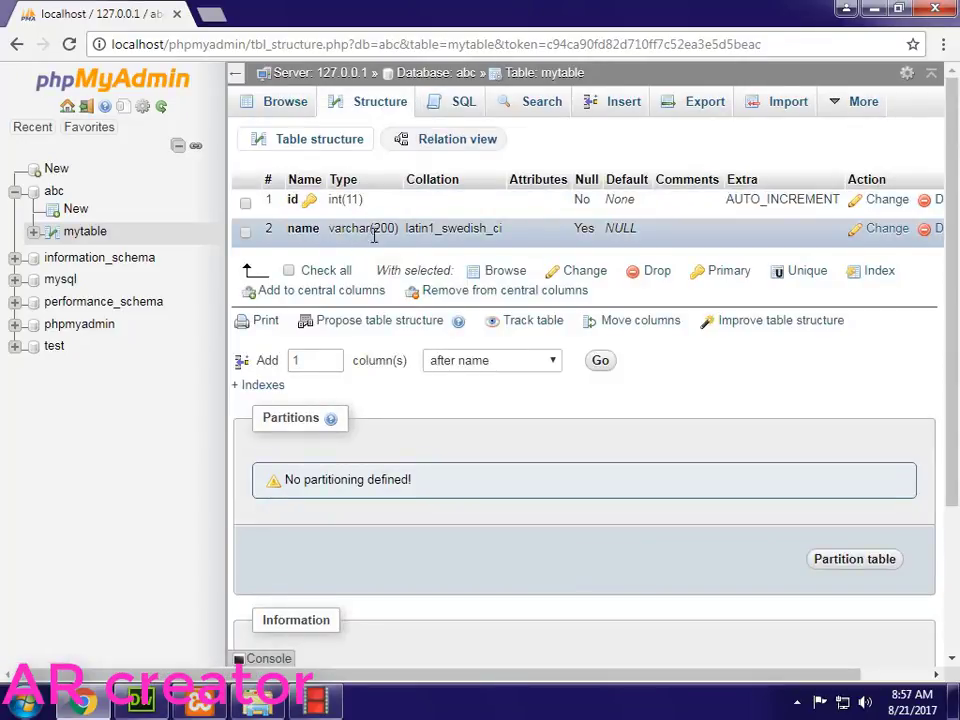
{"action": "left_click_drag", "start_coordinate": [400, 230], "coordinate": [326, 235]}
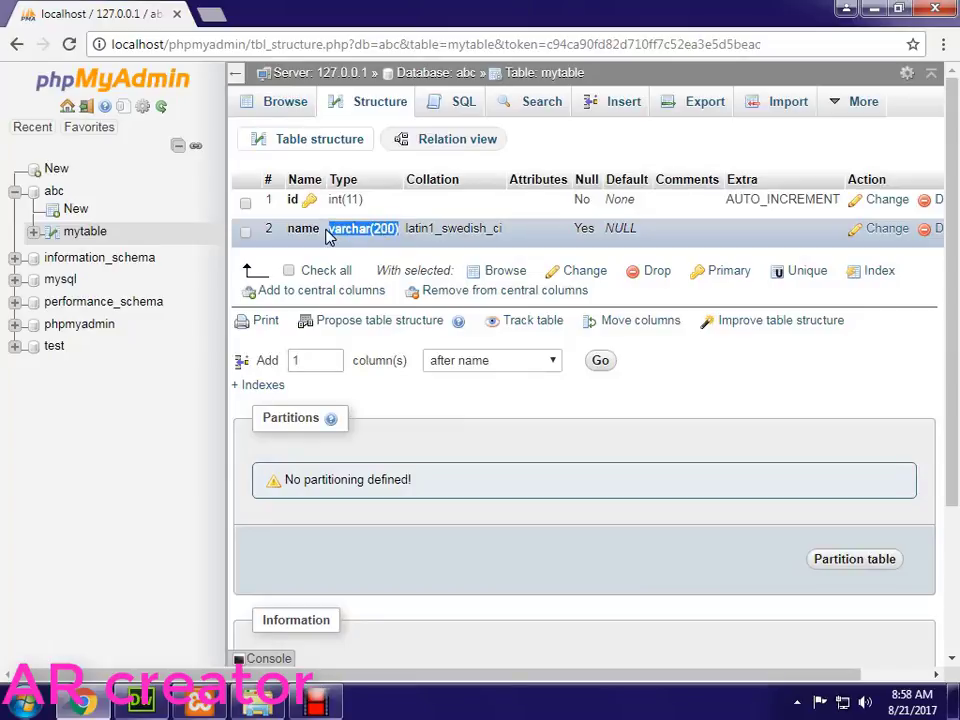
{"action": "left_click", "coordinate": [613, 110]}
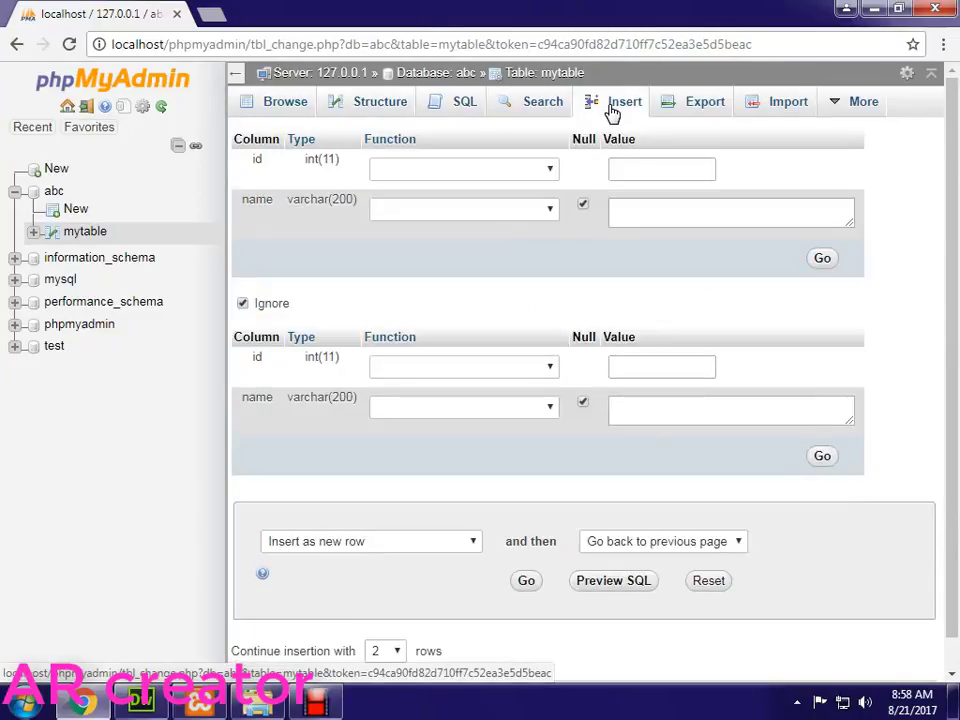
Fill the new row's name with CREATE DATABASE abc repeated past the 200-character limit and try to insert the row.
{"action": "left_click", "coordinate": [614, 215]}
{"action": "type", "text": "dvfw"}
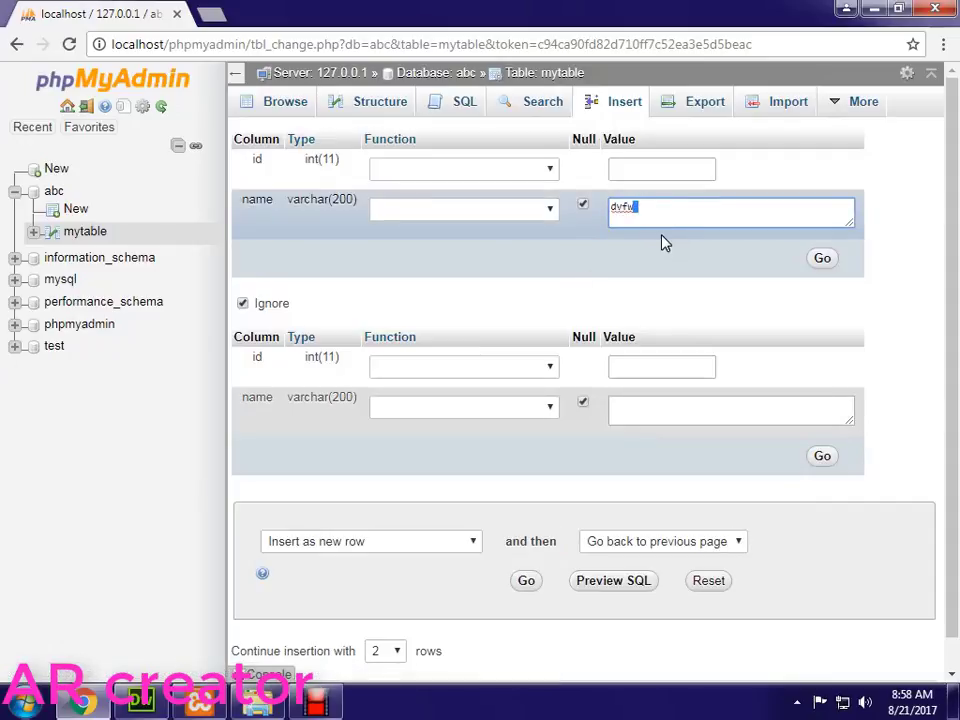
{"action": "type", "text": "CREATE DATABASE abc"}
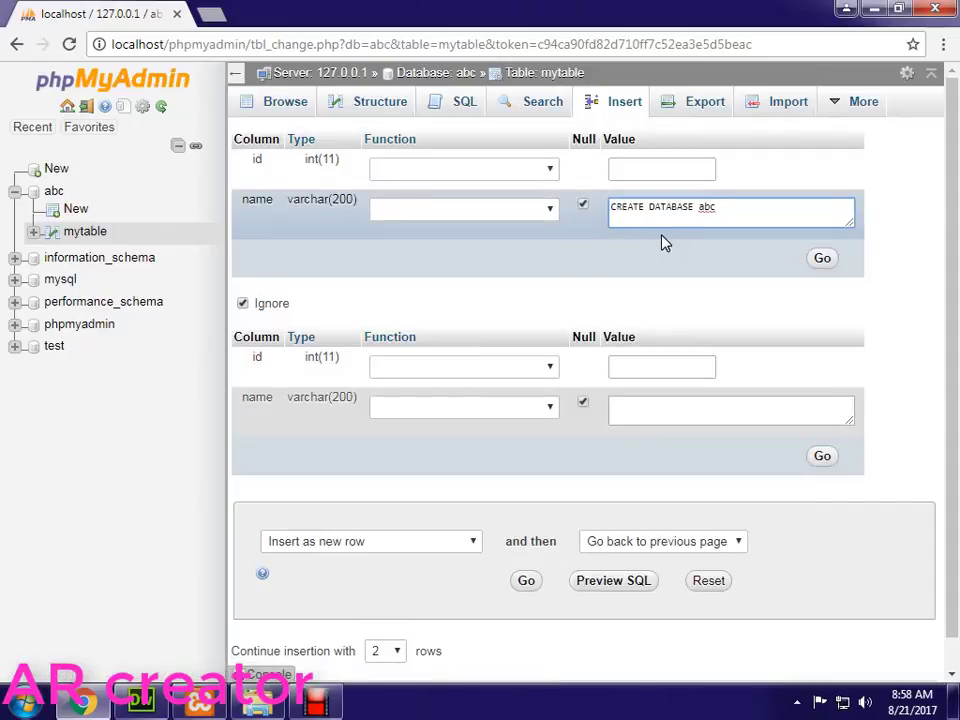
{"action": "key", "text": "ctrl+v"}
{"action": "key", "text": "ctrl+v"}
{"action": "key", "text": "ctrl+v"}
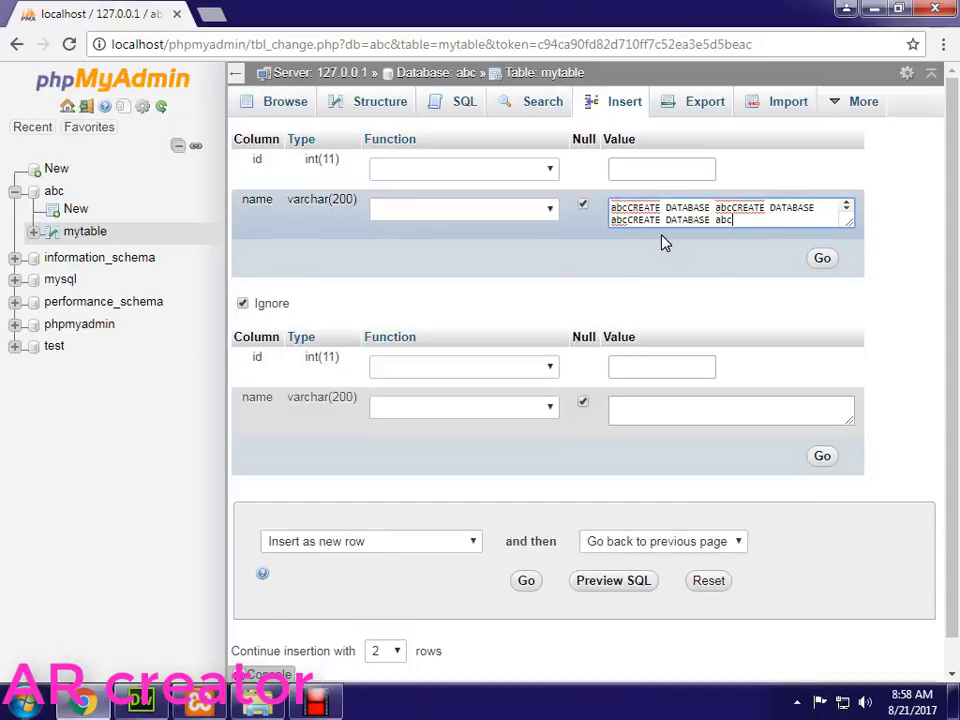
{"action": "key", "text": "ctrl+z"}
{"action": "key", "text": "ctrl+y"}
{"action": "key", "text": "ctrl+z"}
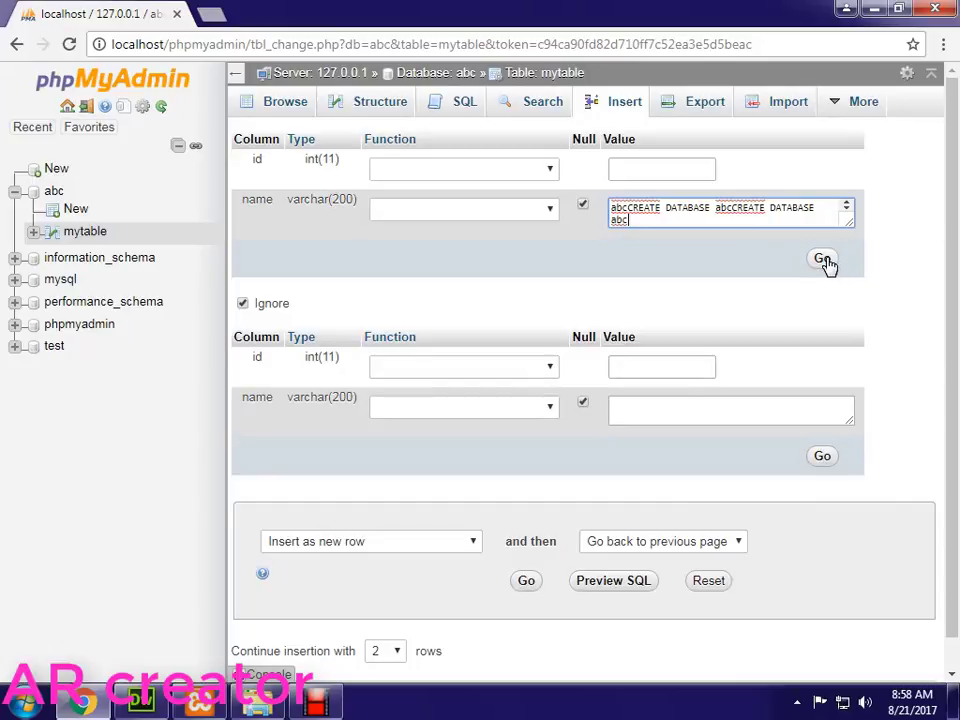
{"action": "left_click", "coordinate": [822, 260]}
{"action": "left_click_drag", "start_coordinate": [696, 251], "coordinate": [671, 253]}
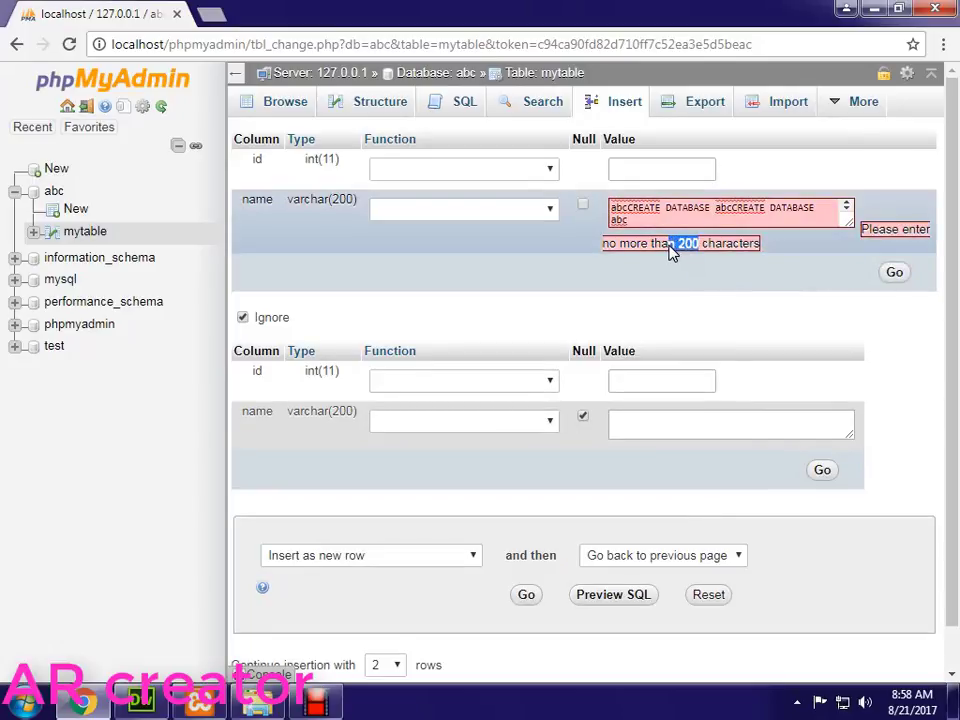
Insert the row with the UTC_TIMESTAMP function applied to name, and inspect its stored value among mytable's rows.
{"action": "left_click", "coordinate": [463, 208]}
{"action": "scroll", "coordinate": [478, 364], "scroll_direction": "down", "scroll_amount": 7}
{"action": "scroll", "coordinate": [478, 364], "scroll_direction": "up", "scroll_amount": 2}
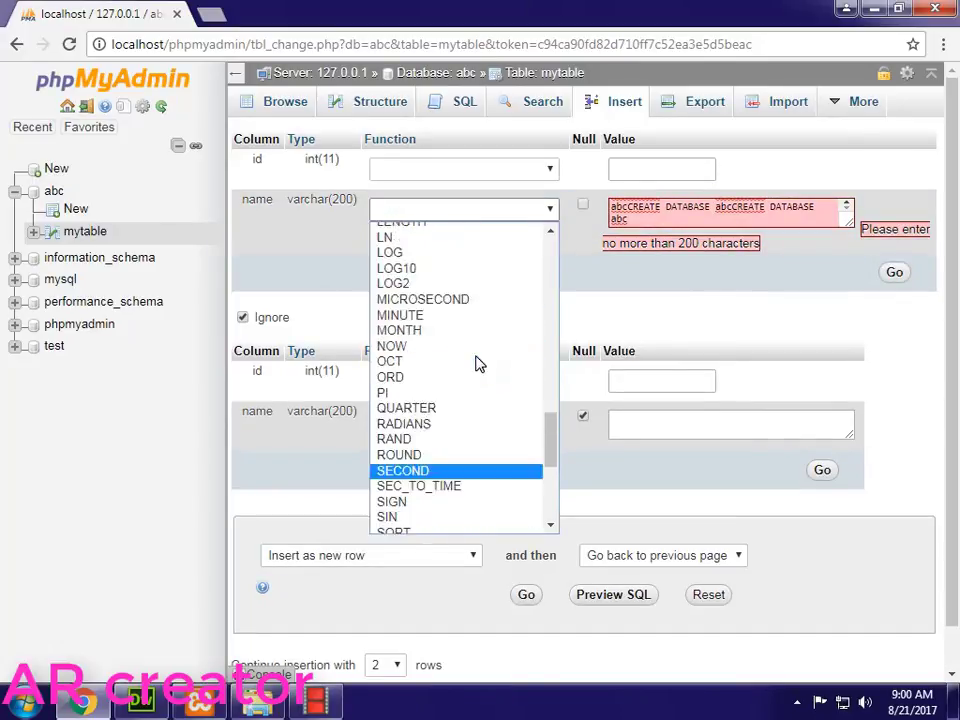
{"action": "scroll", "coordinate": [478, 364], "scroll_direction": "up", "scroll_amount": 5}
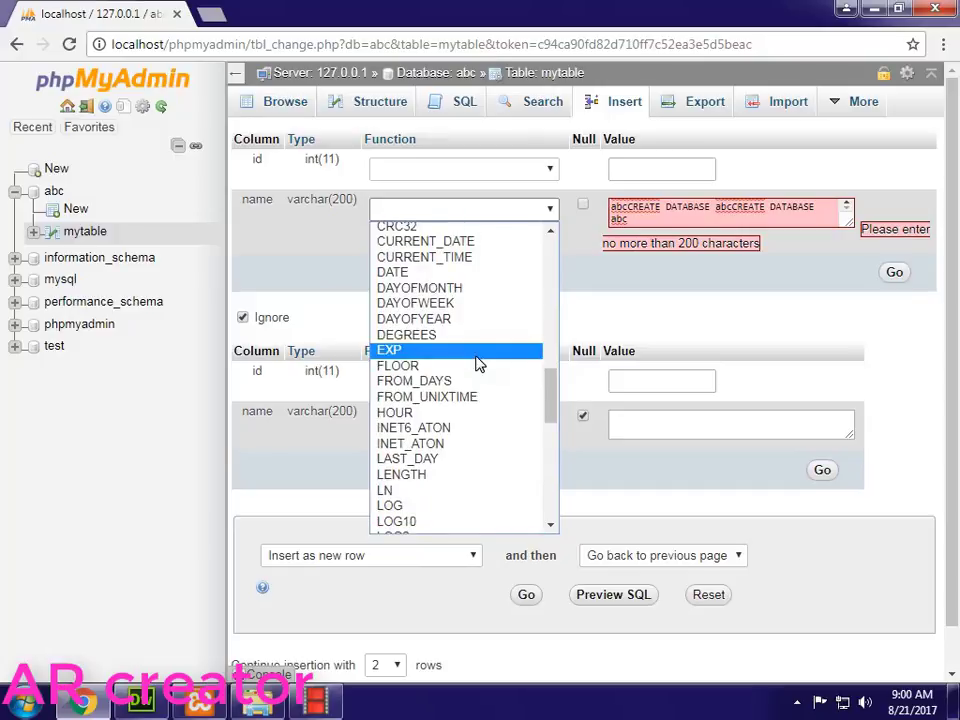
{"action": "scroll", "coordinate": [467, 370], "scroll_direction": "down", "scroll_amount": 8}
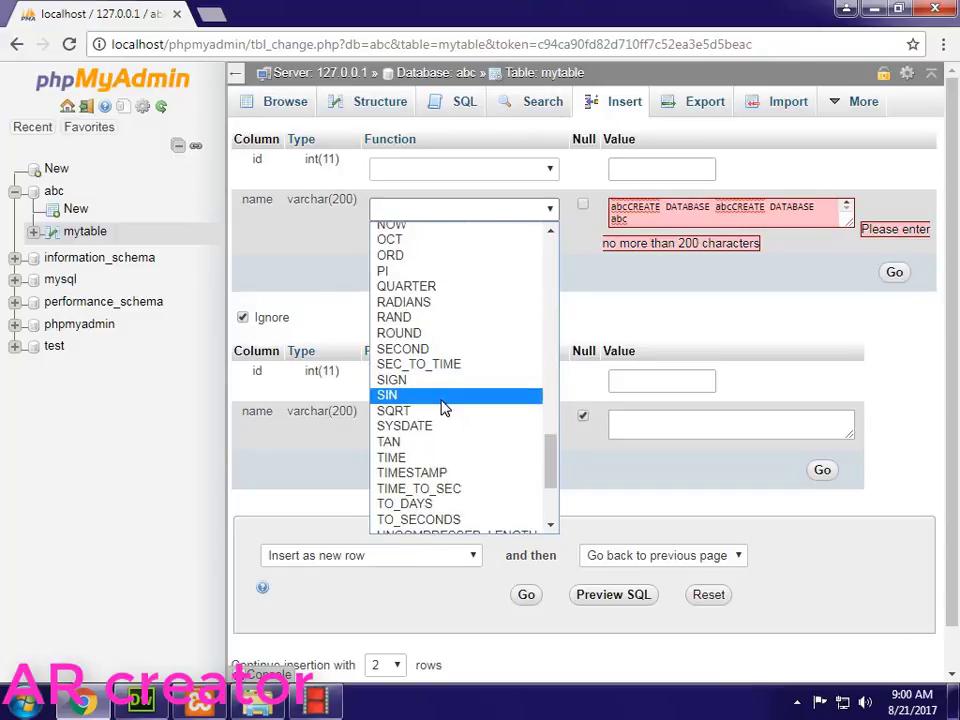
{"action": "scroll", "coordinate": [445, 408], "scroll_direction": "down", "scroll_amount": 4}
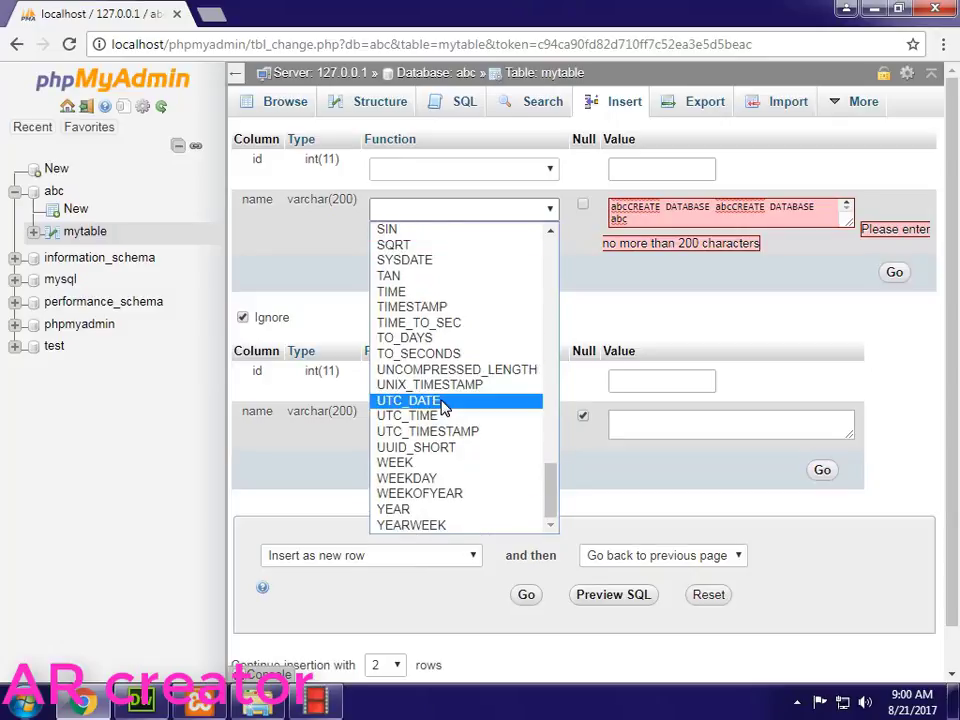
{"action": "left_click", "coordinate": [448, 431]}
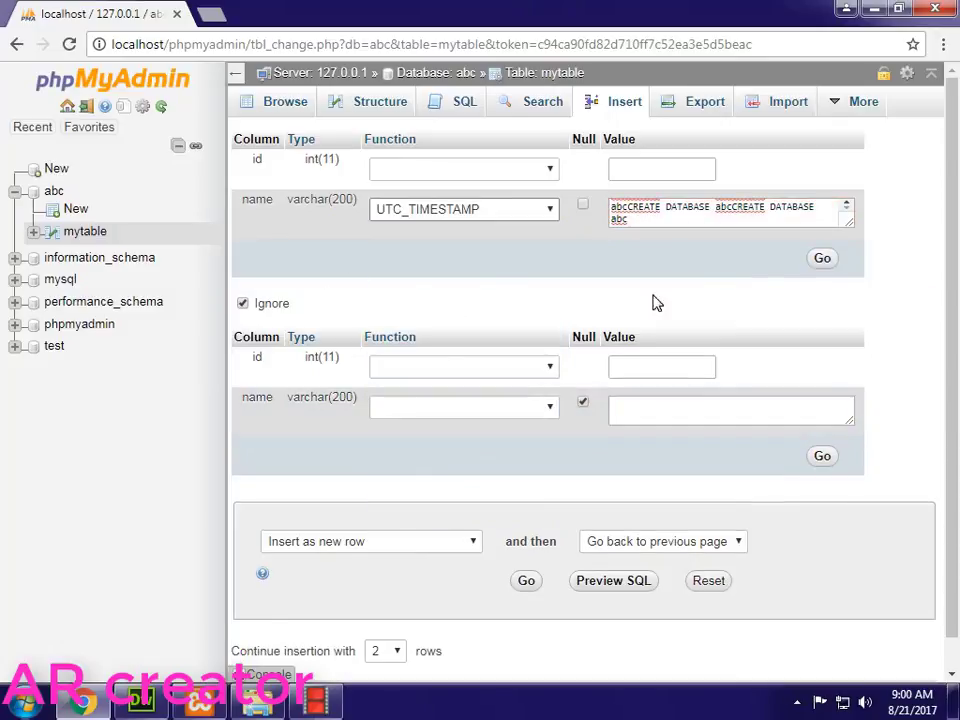
{"action": "left_click", "coordinate": [655, 221]}
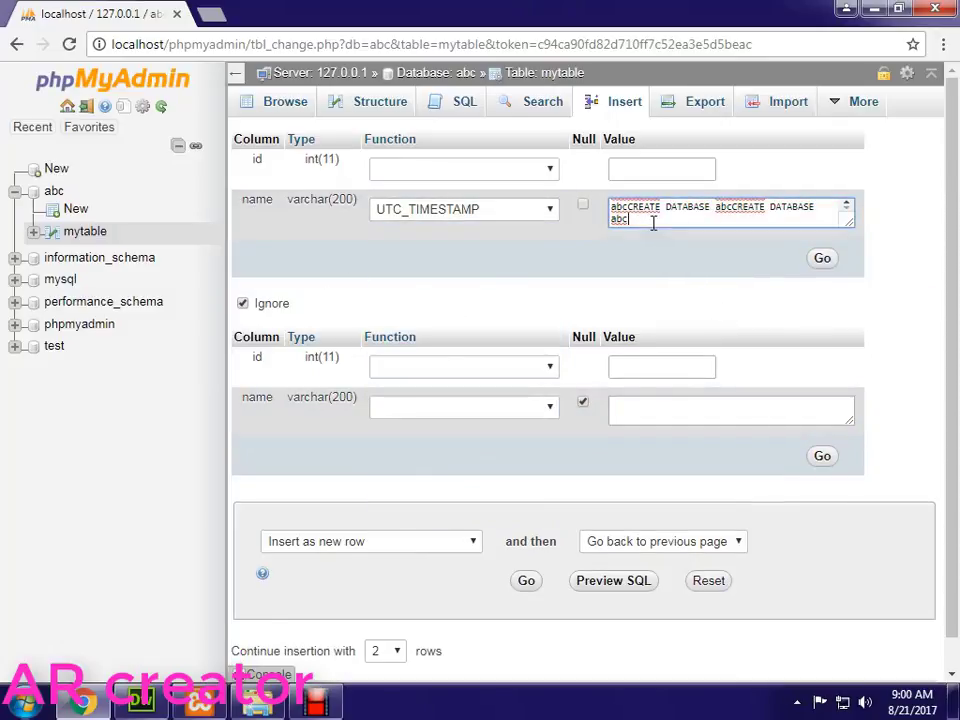
{"action": "left_click", "coordinate": [821, 260]}
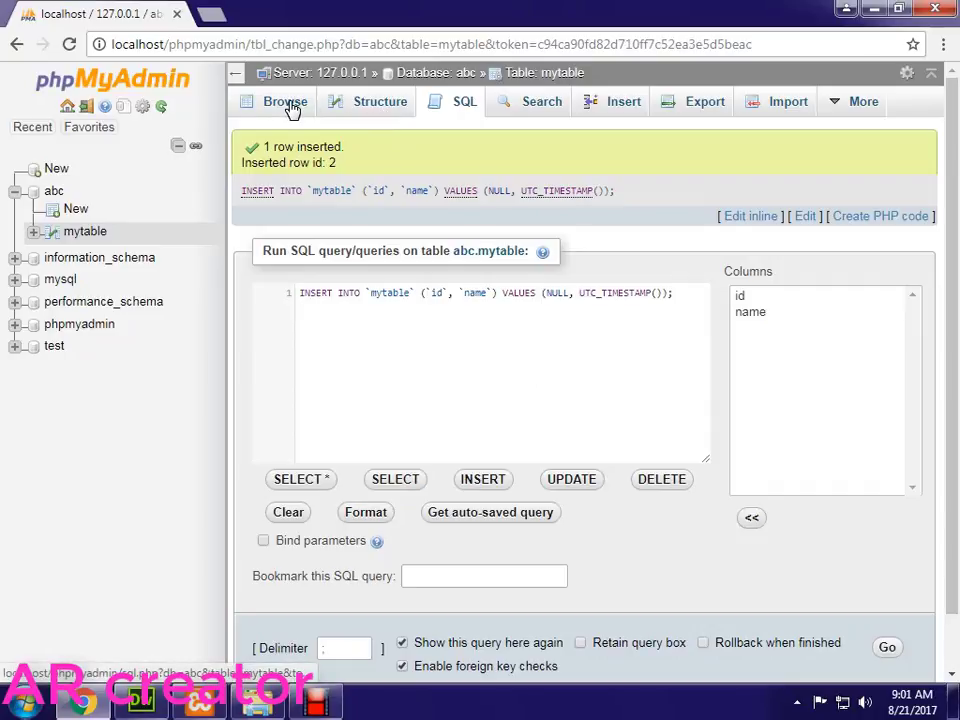
{"action": "left_click", "coordinate": [285, 103]}
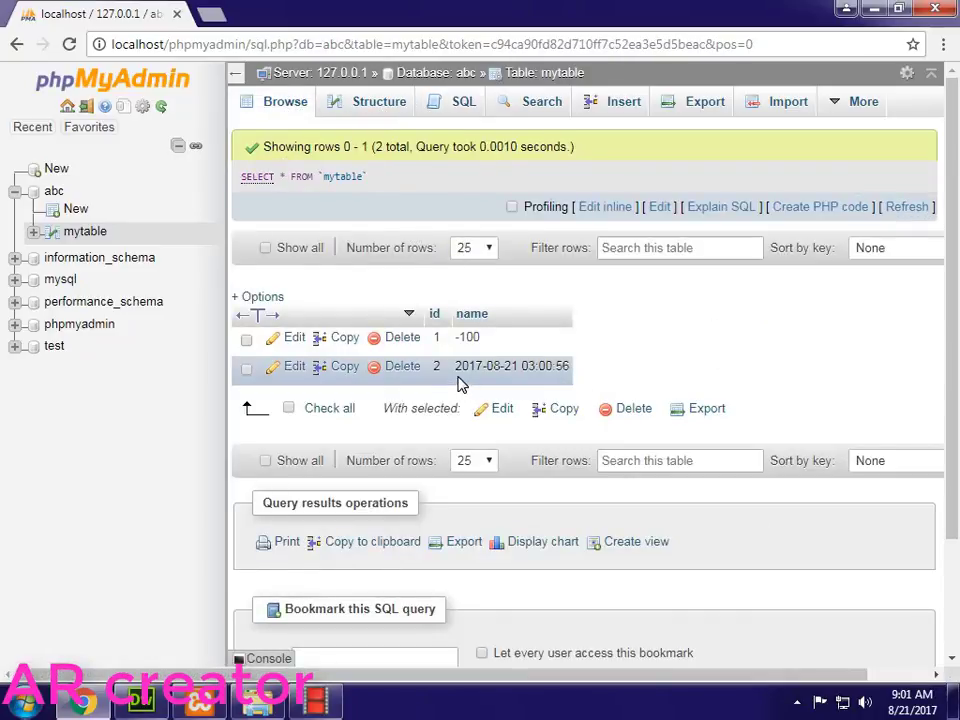
{"action": "left_click_drag", "start_coordinate": [455, 370], "coordinate": [587, 376]}
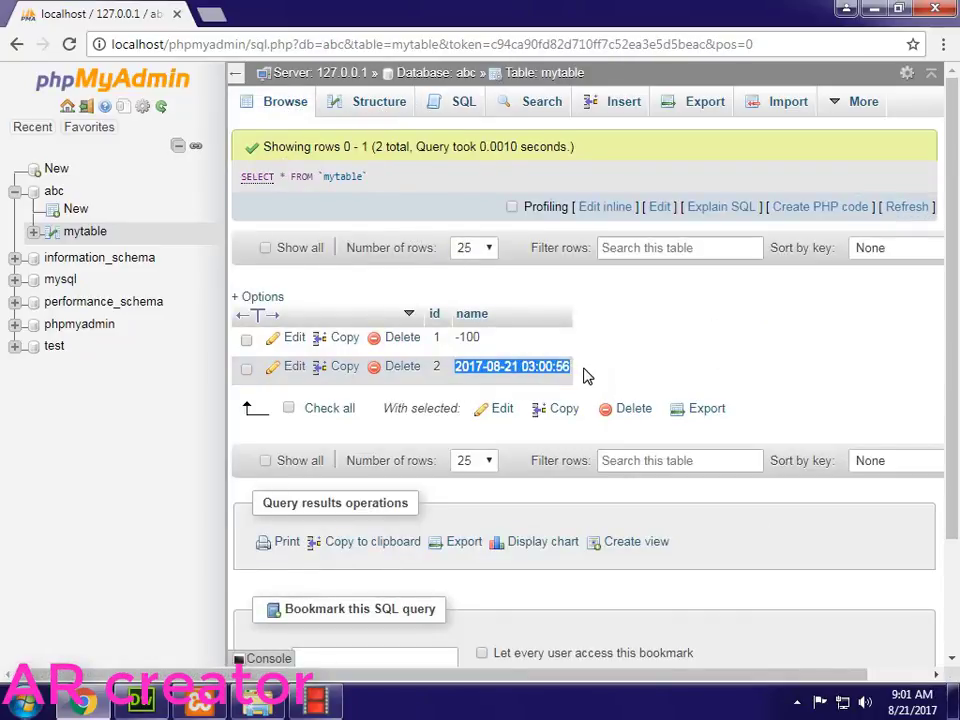
Insert a new row into mytable with the name value WGFFRFSG G GR GRE EH TR and the CHAR function.
{"action": "left_click", "coordinate": [614, 105]}
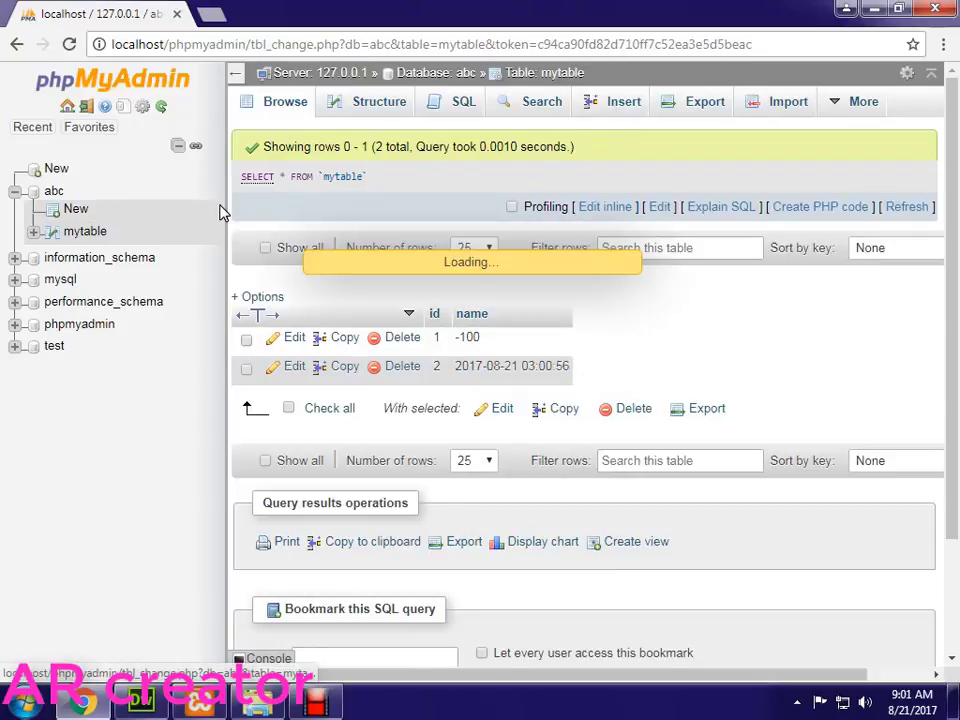
{"action": "left_click", "coordinate": [669, 221]}
{"action": "type", "text": "WGFFRFSG "}
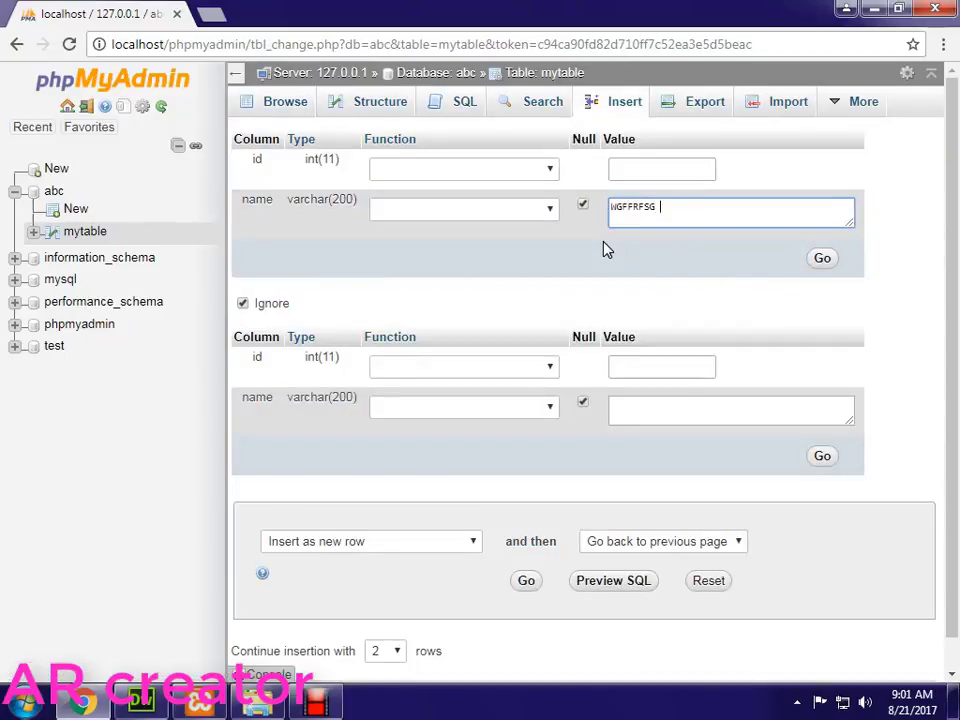
{"action": "type", "text": "G GR GRE EH TR"}
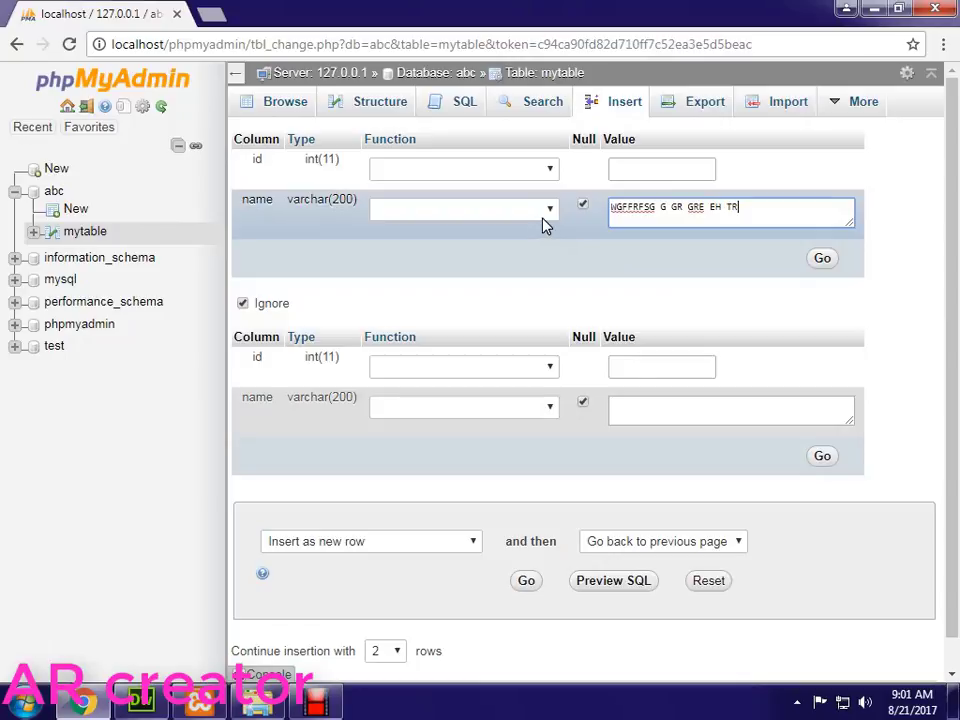
{"action": "left_click", "coordinate": [545, 218]}
{"action": "left_click", "coordinate": [489, 294]}
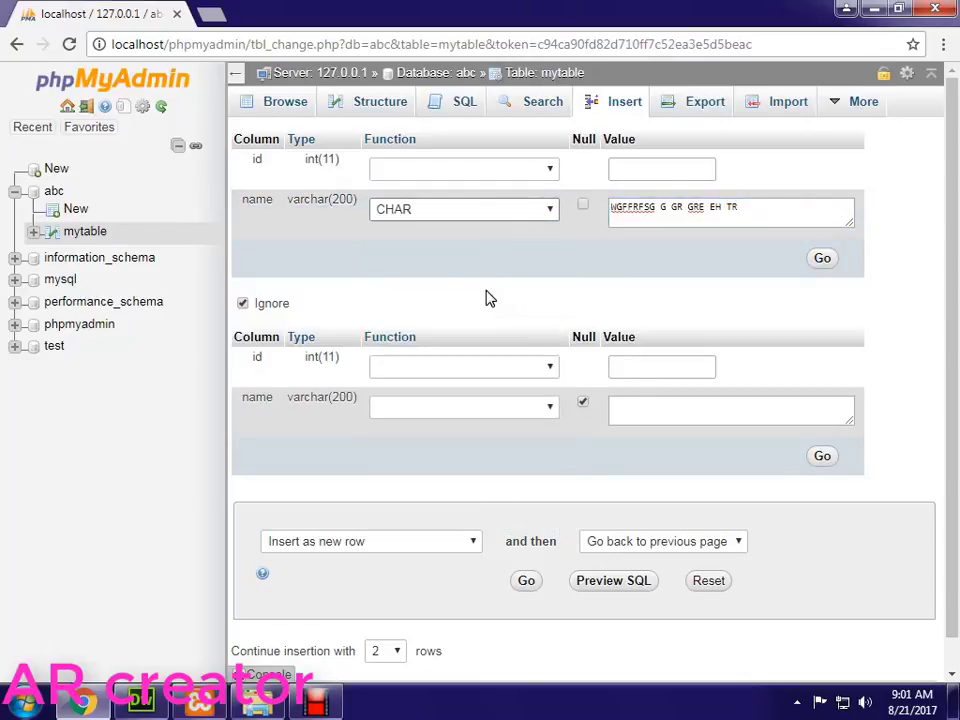
{"action": "left_click", "coordinate": [824, 264]}
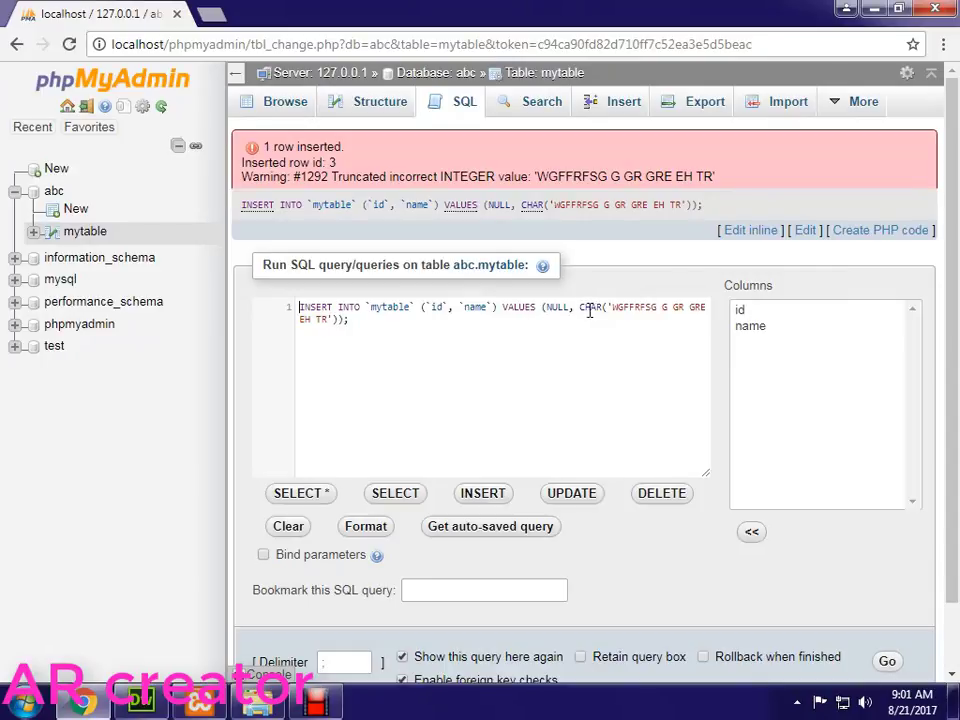
Examine the CHAR function and its text argument in the executed INSERT statement, and browse mytable's rows.
{"action": "left_click_drag", "start_coordinate": [576, 307], "coordinate": [341, 318]}
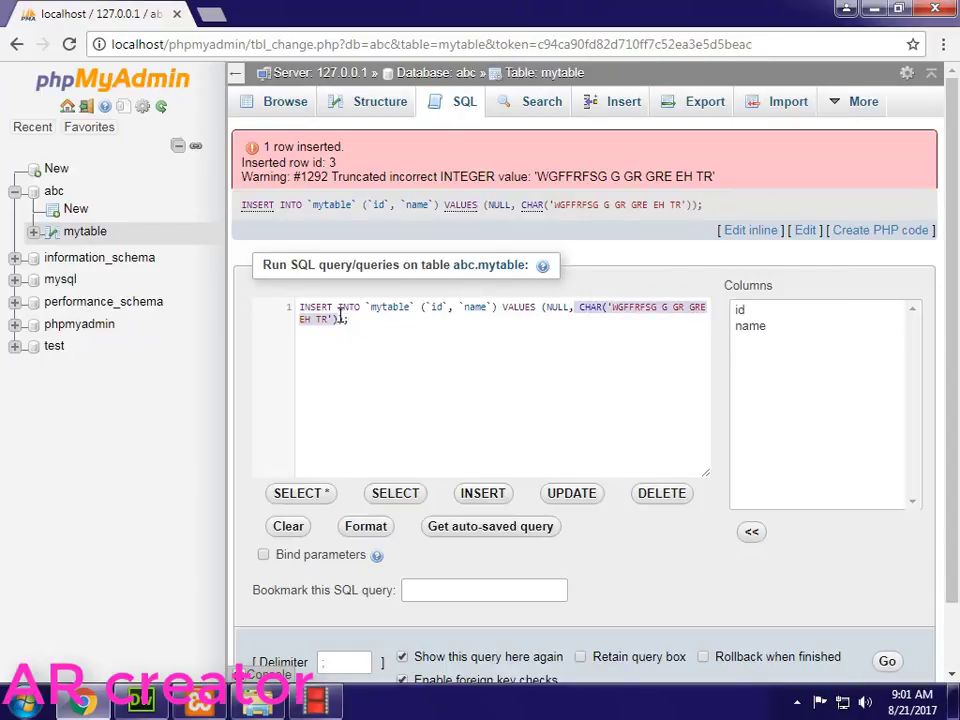
{"action": "left_click", "coordinate": [667, 307]}
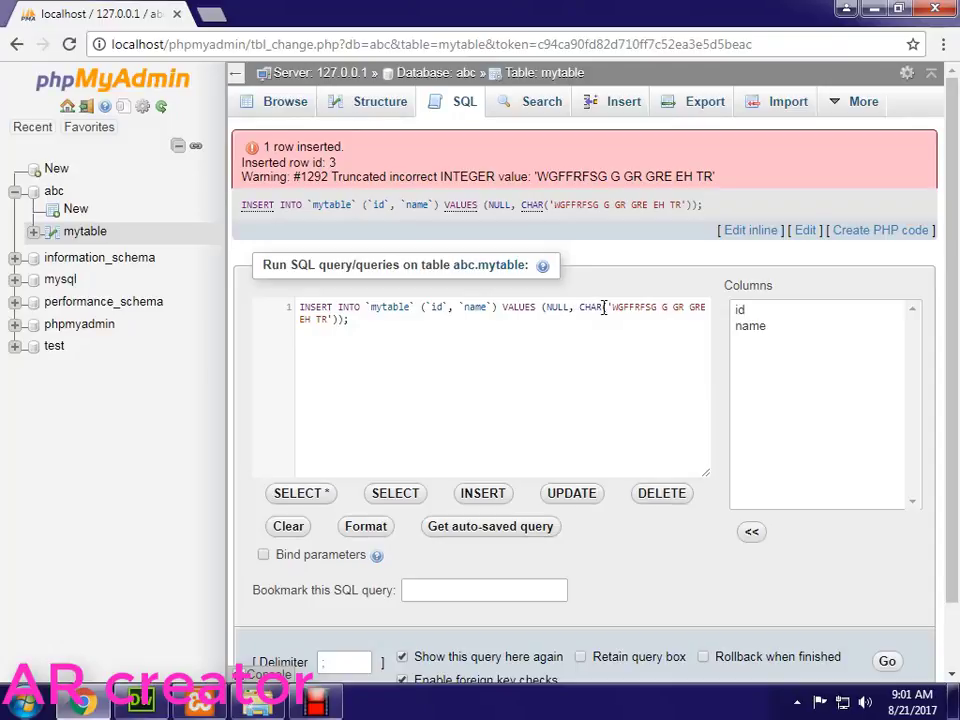
{"action": "left_click_drag", "start_coordinate": [609, 307], "coordinate": [594, 323]}
{"action": "left_click_drag", "start_coordinate": [608, 307], "coordinate": [328, 319]}
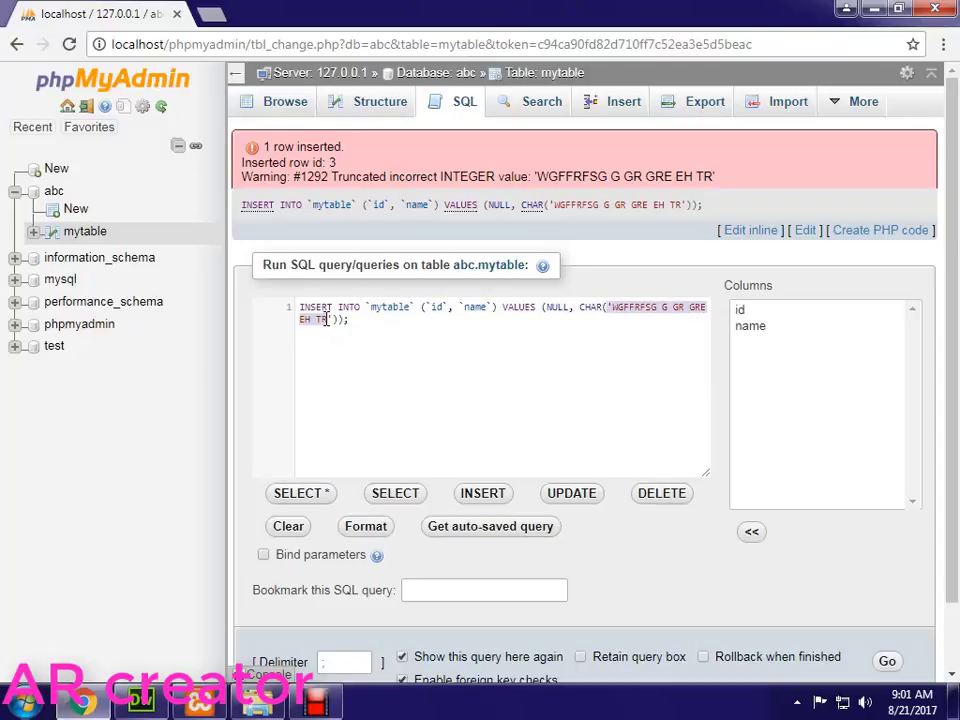
{"action": "double_click", "coordinate": [588, 306]}
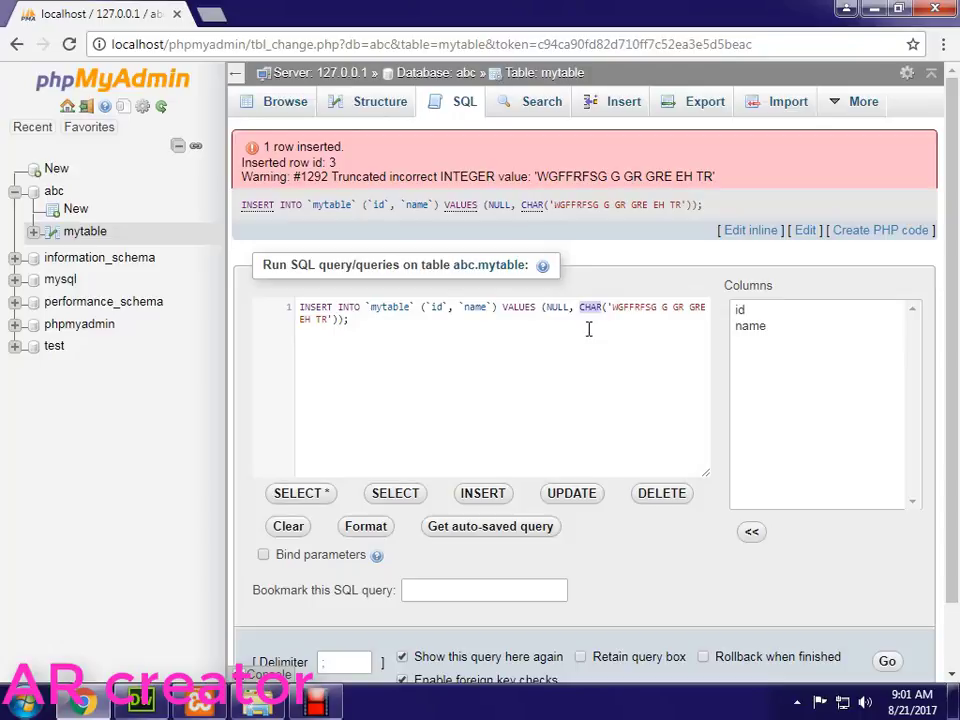
{"action": "left_click", "coordinate": [284, 105]}
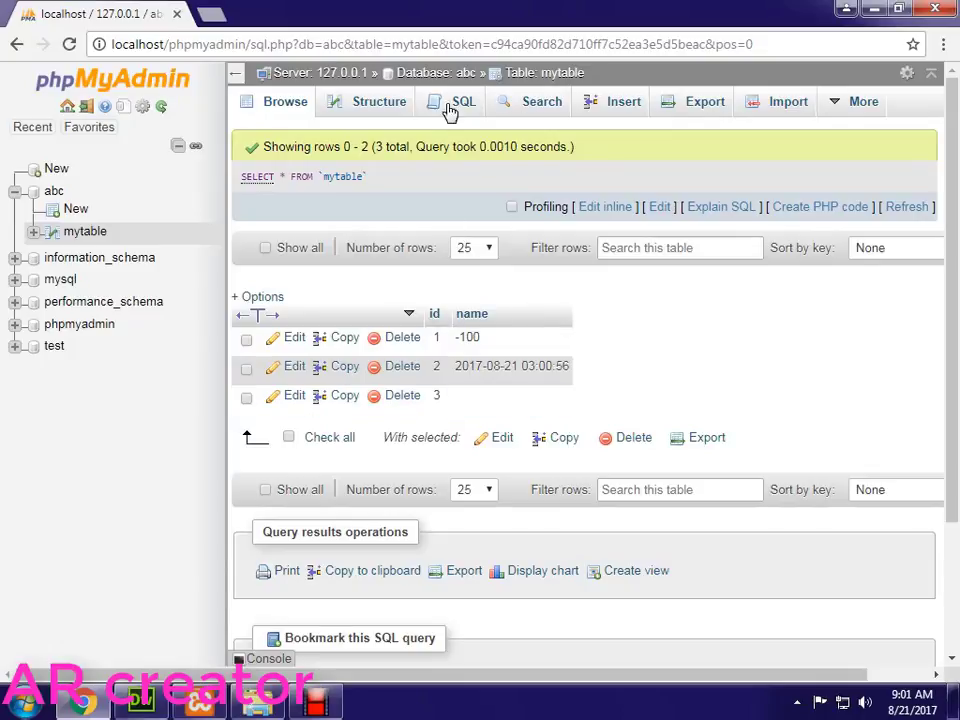
Insert a new row with the YEAR function and an empty value for name, and browse mytable's rows.
{"action": "left_click", "coordinate": [627, 104]}
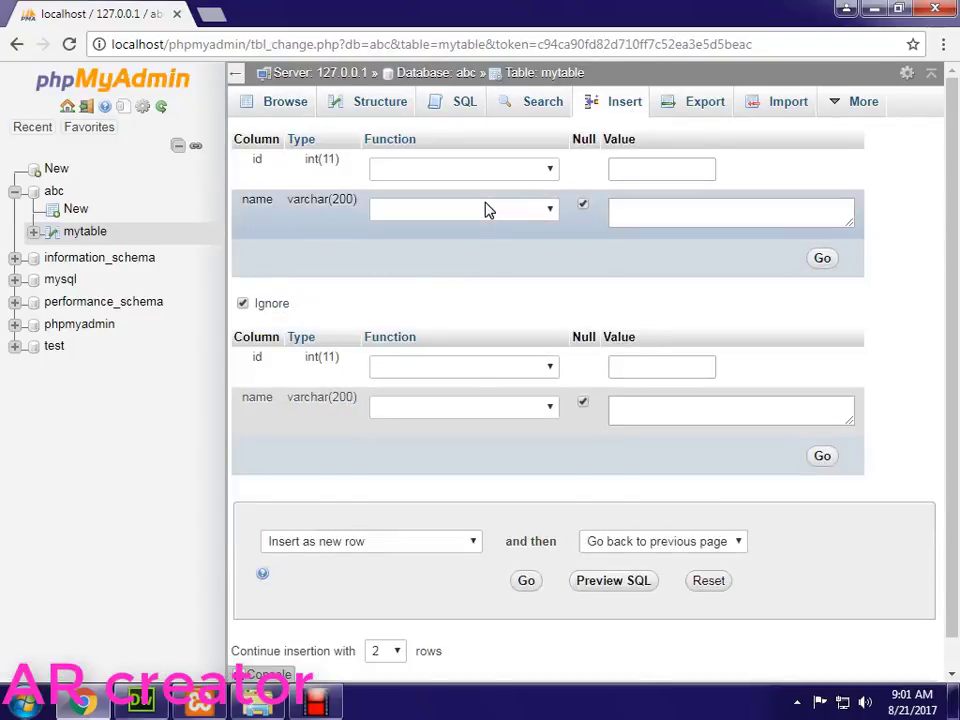
{"action": "left_click", "coordinate": [490, 209]}
{"action": "scroll", "coordinate": [486, 300], "scroll_direction": "down", "scroll_amount": 20}
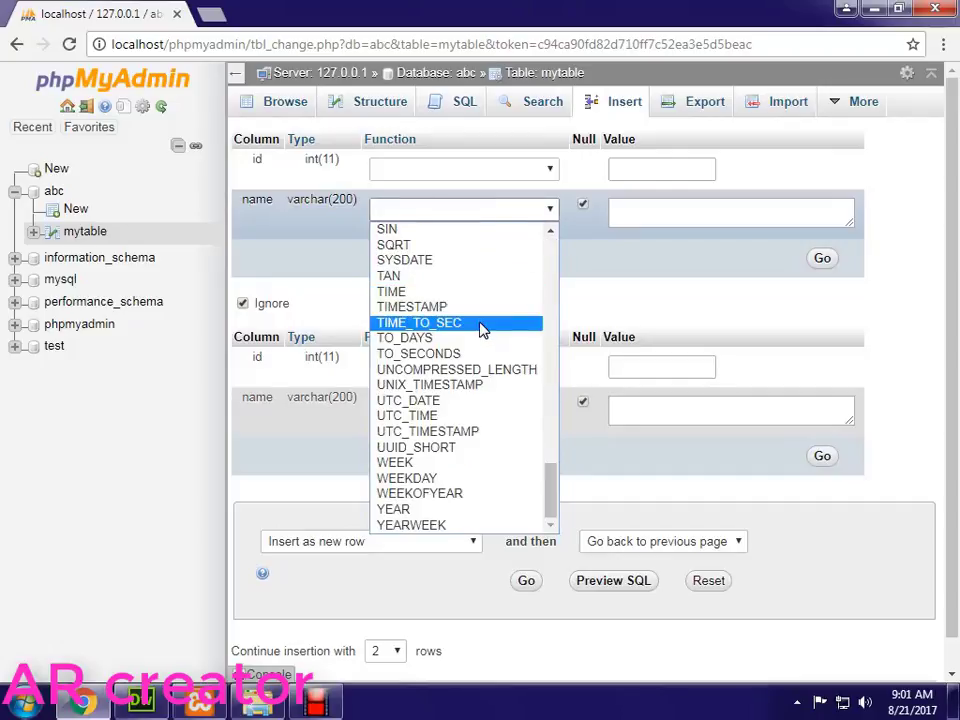
{"action": "left_click", "coordinate": [460, 513]}
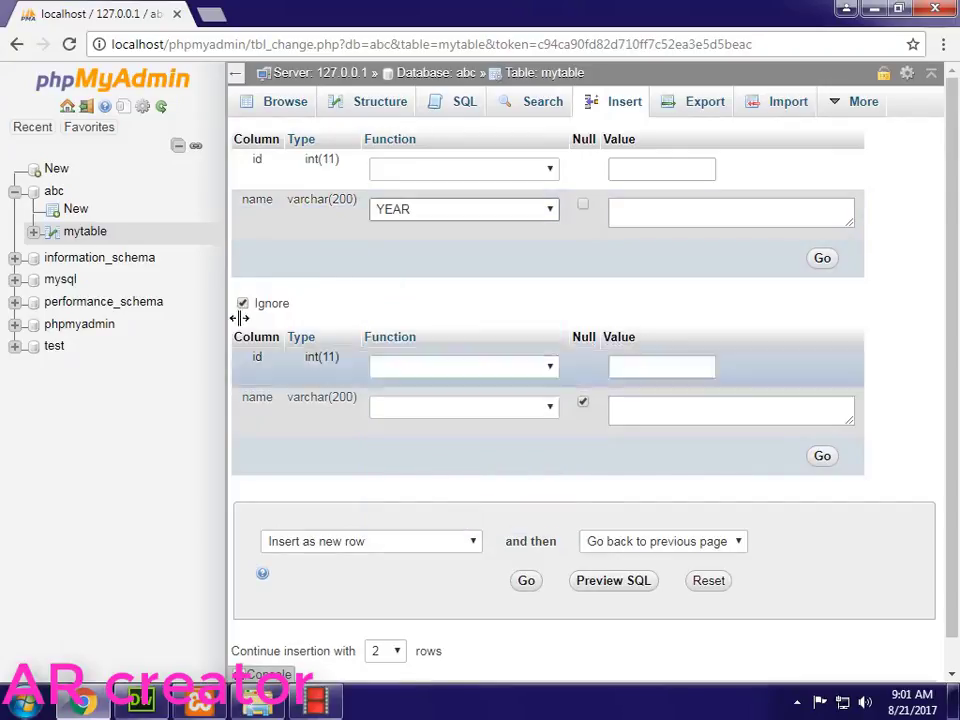
{"action": "left_click", "coordinate": [821, 260]}
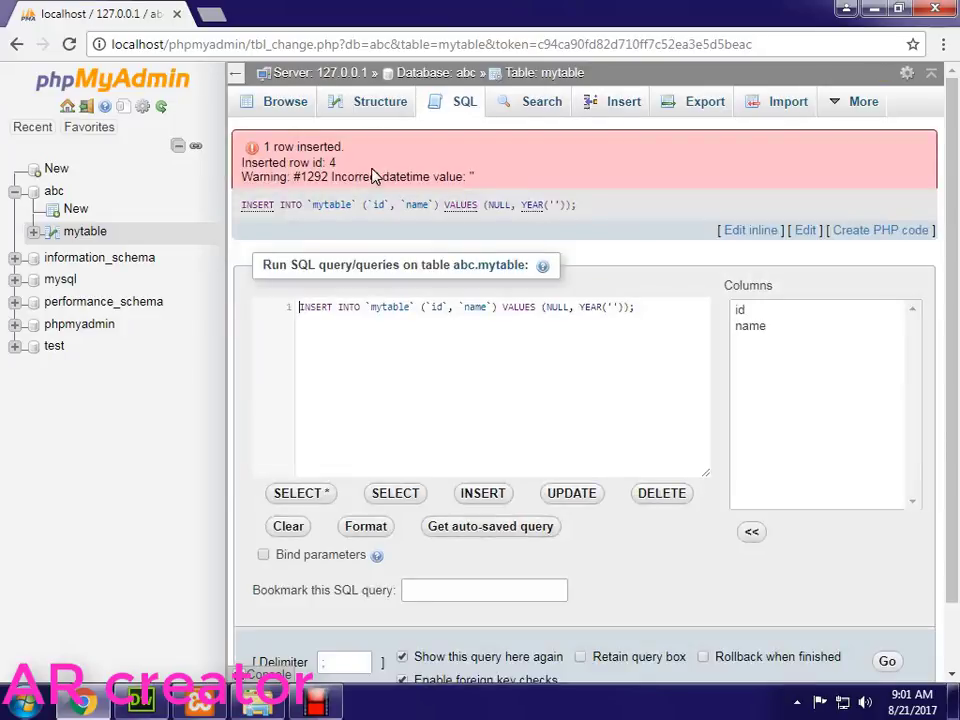
{"action": "left_click", "coordinate": [285, 101]}
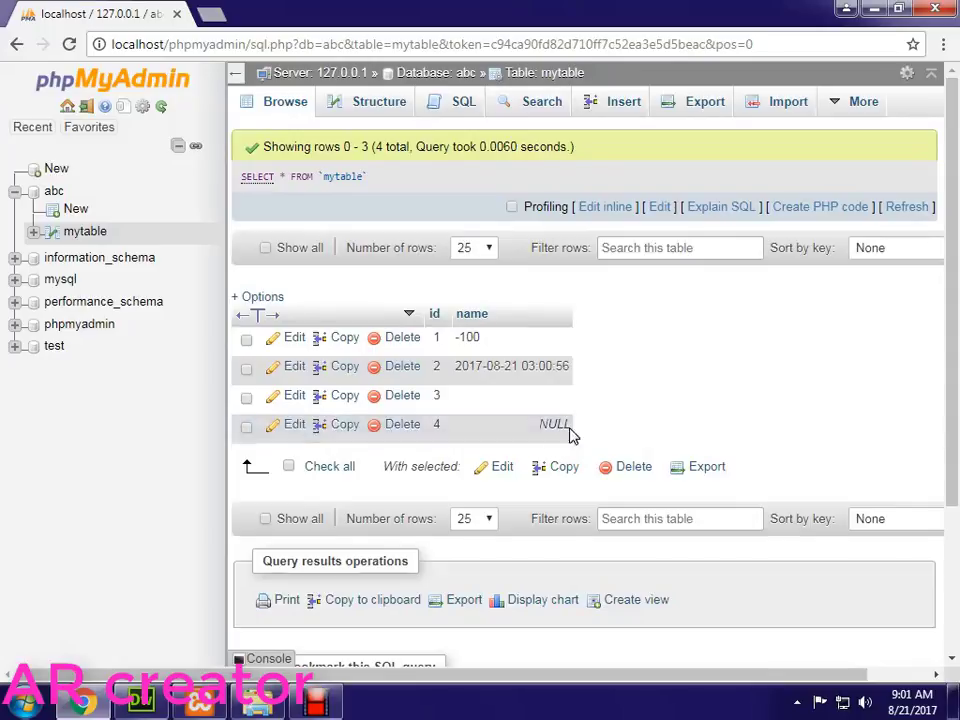
Insert a new row into mytable with the name value EDGDFGHDFHG and the YEAR function, and browse the table's rows.
{"action": "left_click", "coordinate": [618, 101]}
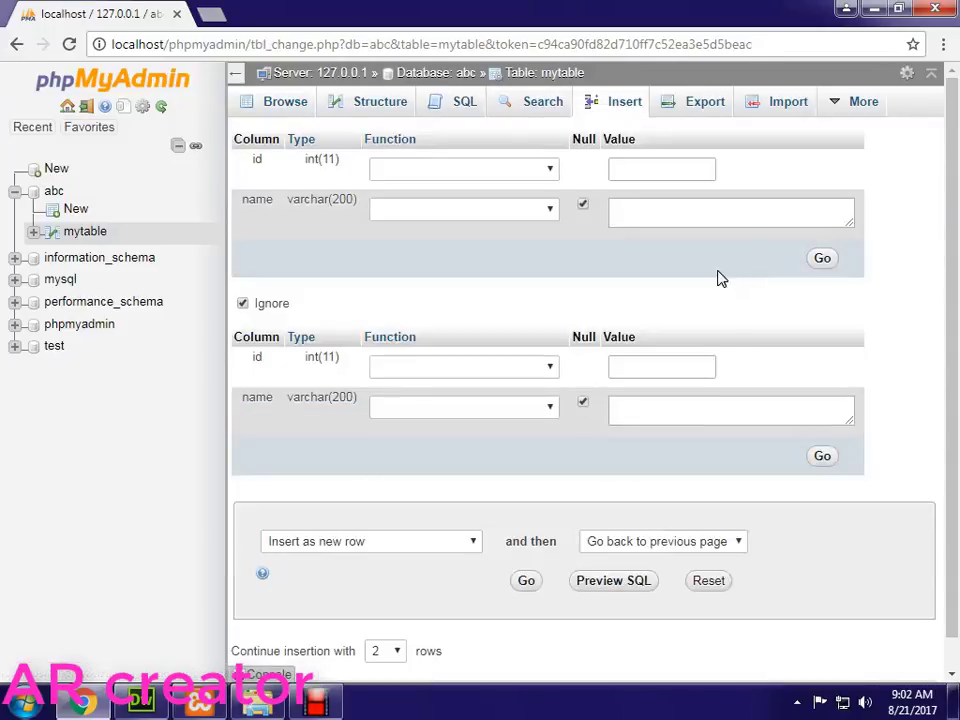
{"action": "left_click", "coordinate": [692, 221]}
{"action": "type", "text": "EDGDFGHDFHG"}
{"action": "left_click", "coordinate": [536, 212]}
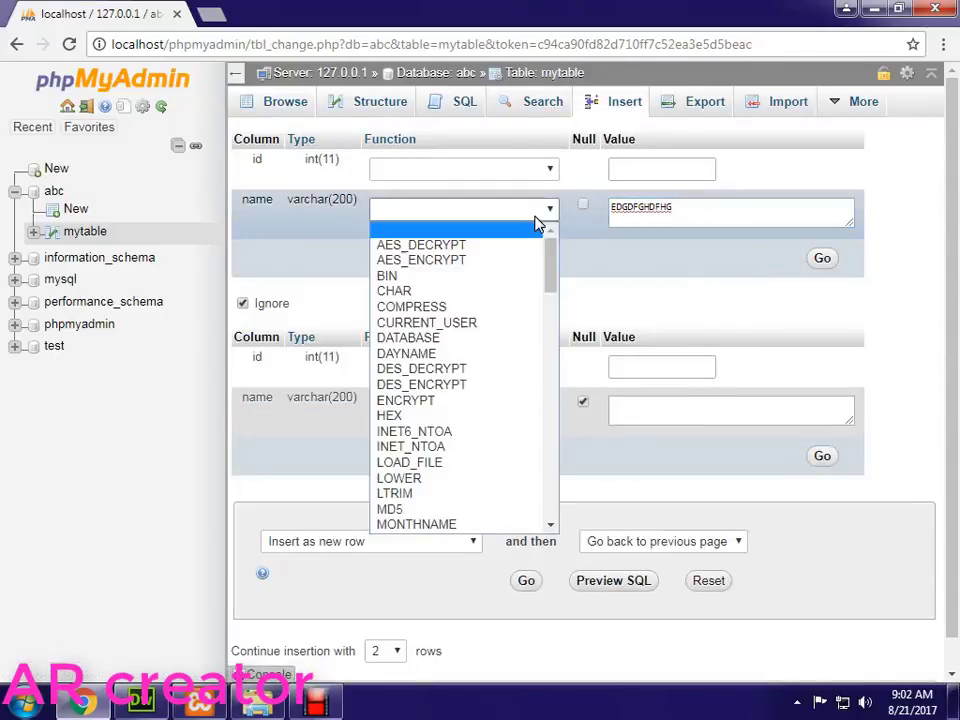
{"action": "scroll", "coordinate": [489, 450], "scroll_direction": "down", "scroll_amount": 15}
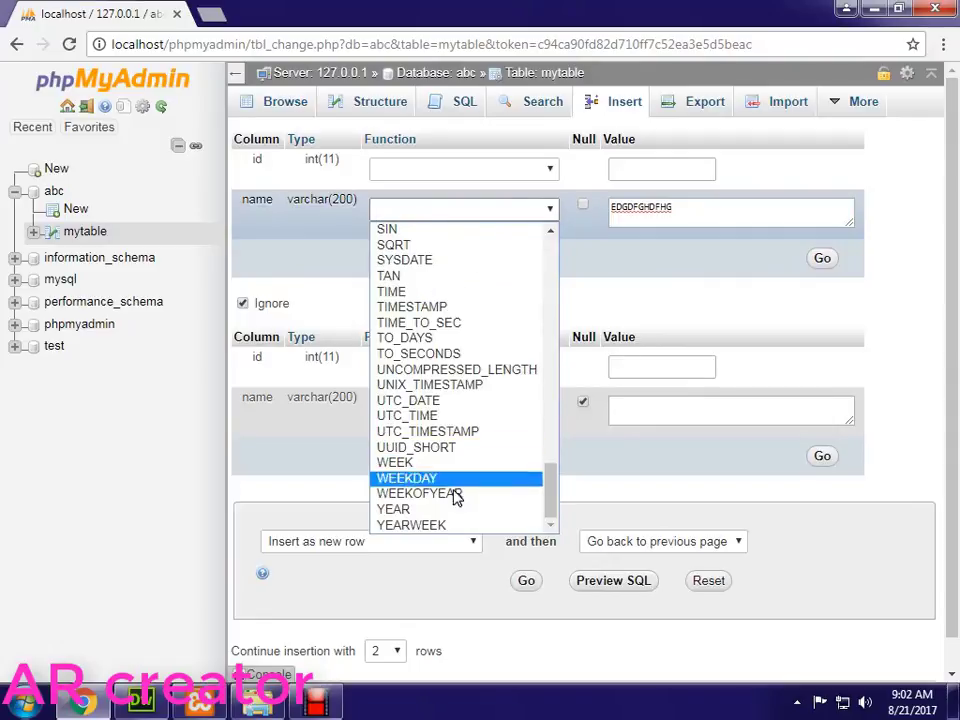
{"action": "key", "text": "Escape"}
{"action": "key", "text": "y"}
{"action": "left_click", "coordinate": [822, 259]}
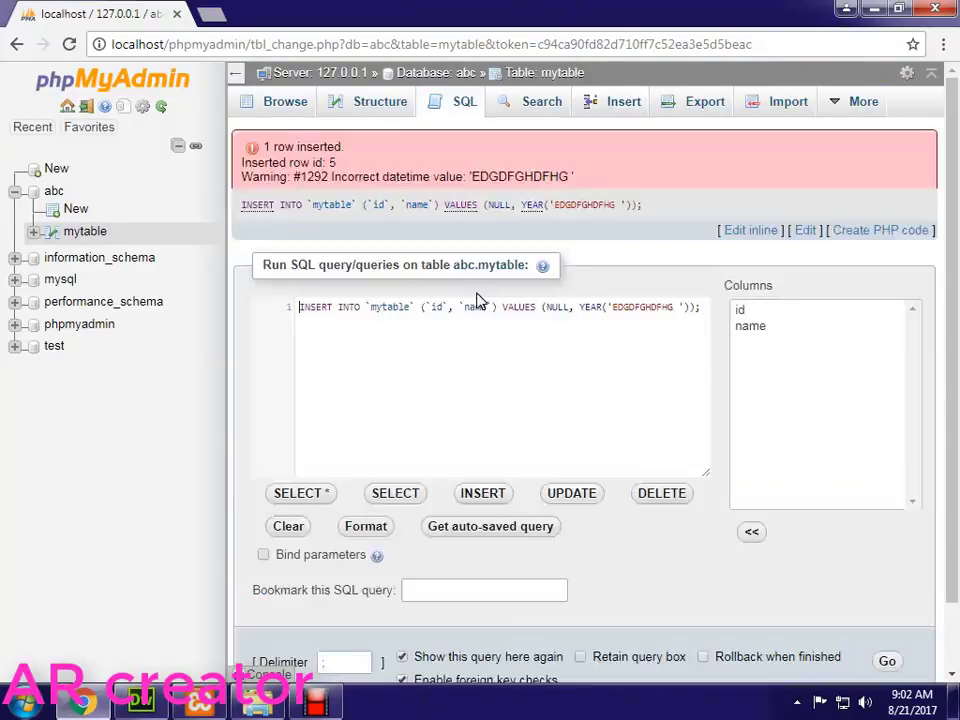
{"action": "left_click", "coordinate": [294, 110]}
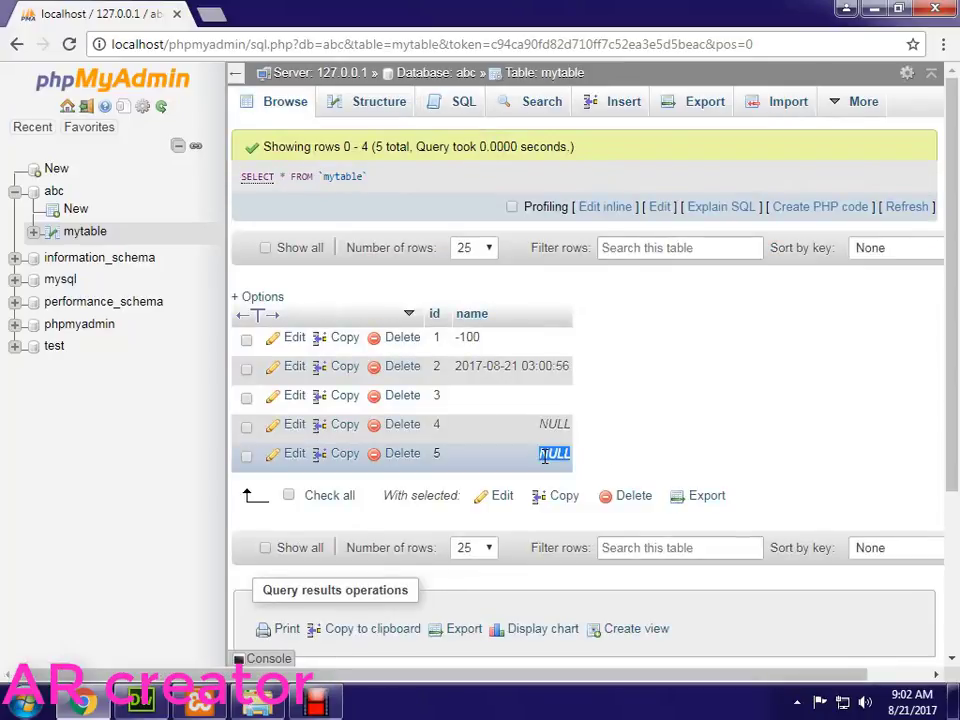
Start another new row for mytable and apply the SHA1 function to the id column.
{"action": "left_click", "coordinate": [615, 103]}
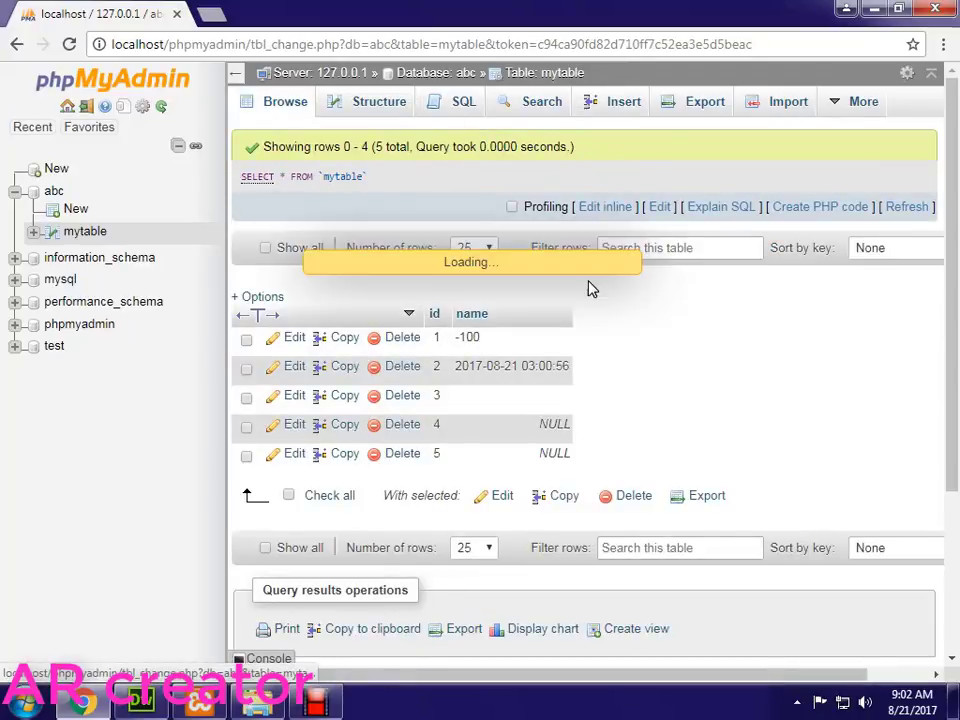
{"action": "left_click", "coordinate": [476, 172]}
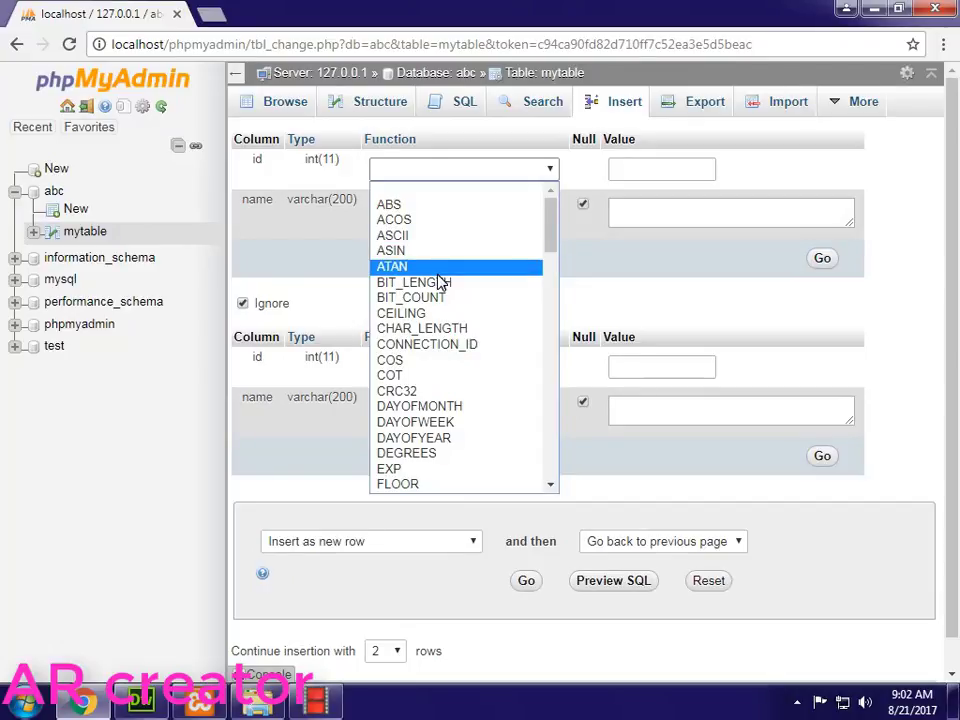
{"action": "scroll", "coordinate": [456, 394], "scroll_direction": "down", "scroll_amount": 4}
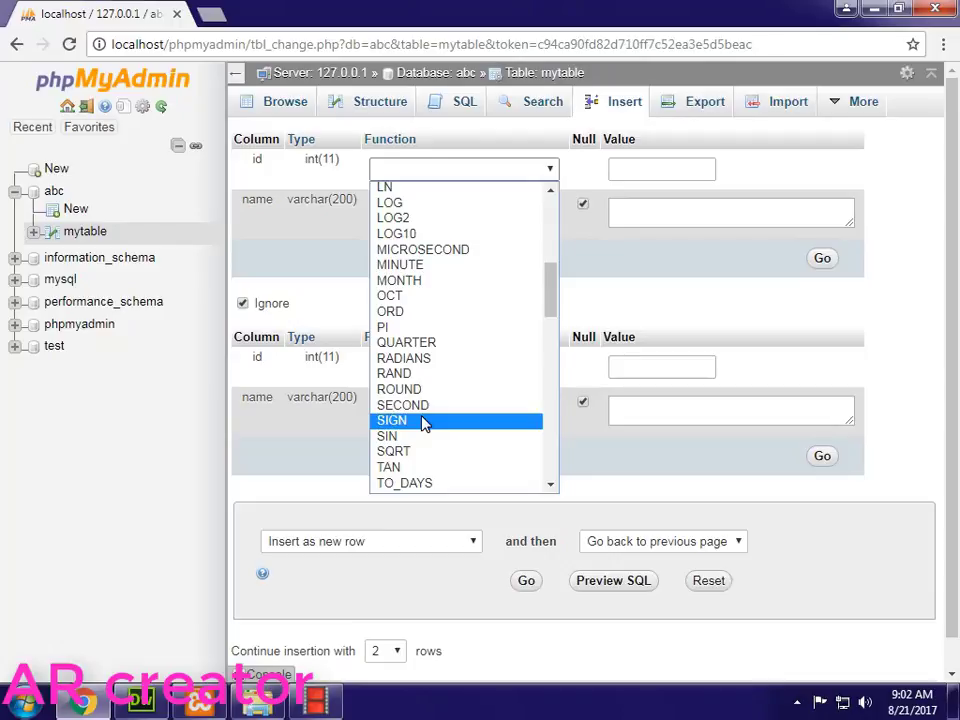
{"action": "scroll", "coordinate": [422, 441], "scroll_direction": "down", "scroll_amount": 5}
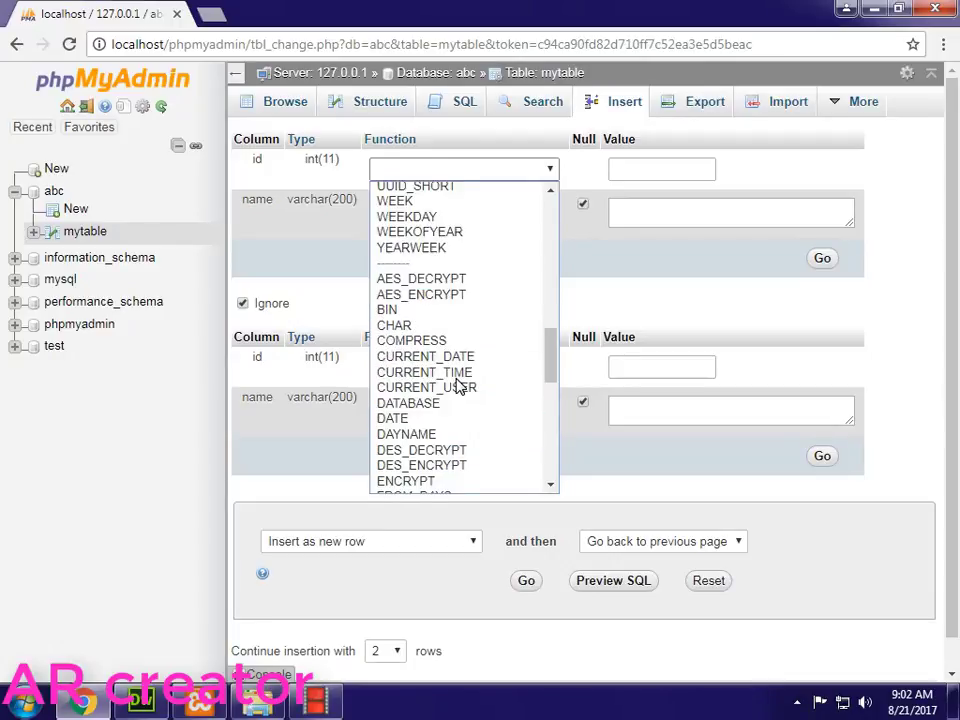
{"action": "scroll", "coordinate": [448, 427], "scroll_direction": "down", "scroll_amount": 5}
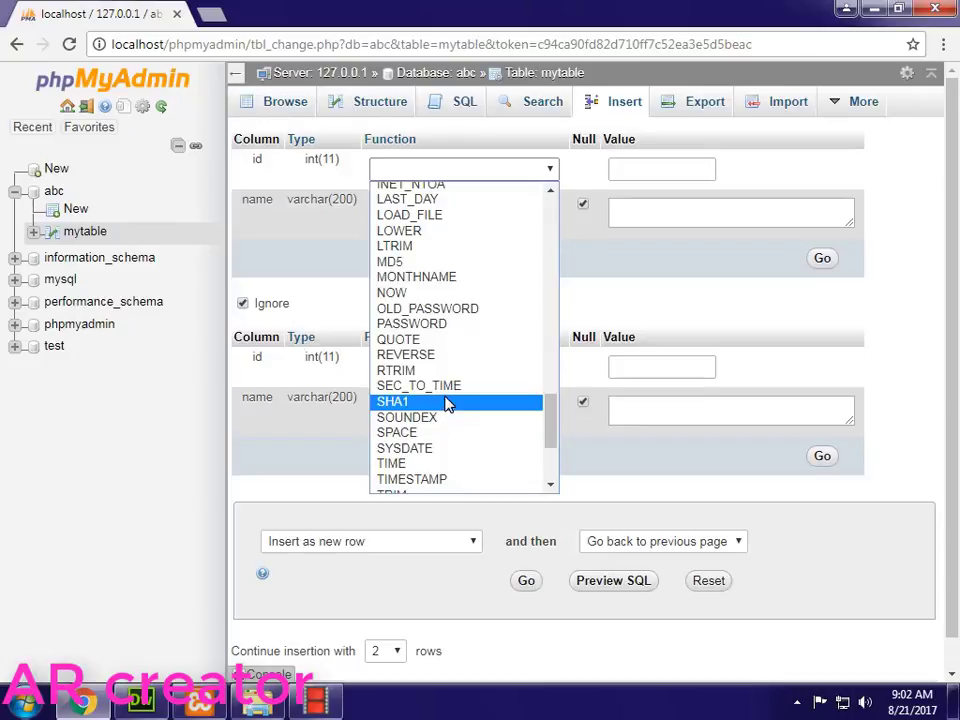
{"action": "left_click", "coordinate": [448, 402]}
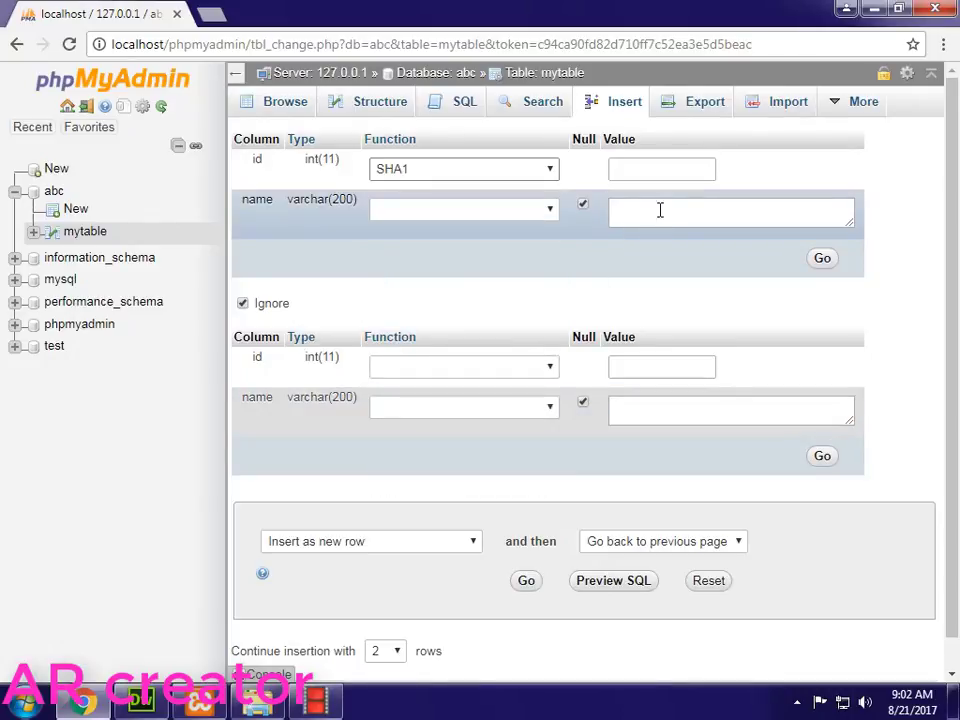
Apply the MD5 function to the name column of the new row.
{"action": "left_click", "coordinate": [548, 209]}
{"action": "scroll", "coordinate": [500, 400], "scroll_direction": "down", "scroll_amount": 8}
{"action": "scroll", "coordinate": [490, 380], "scroll_direction": "up", "scroll_amount": 3}
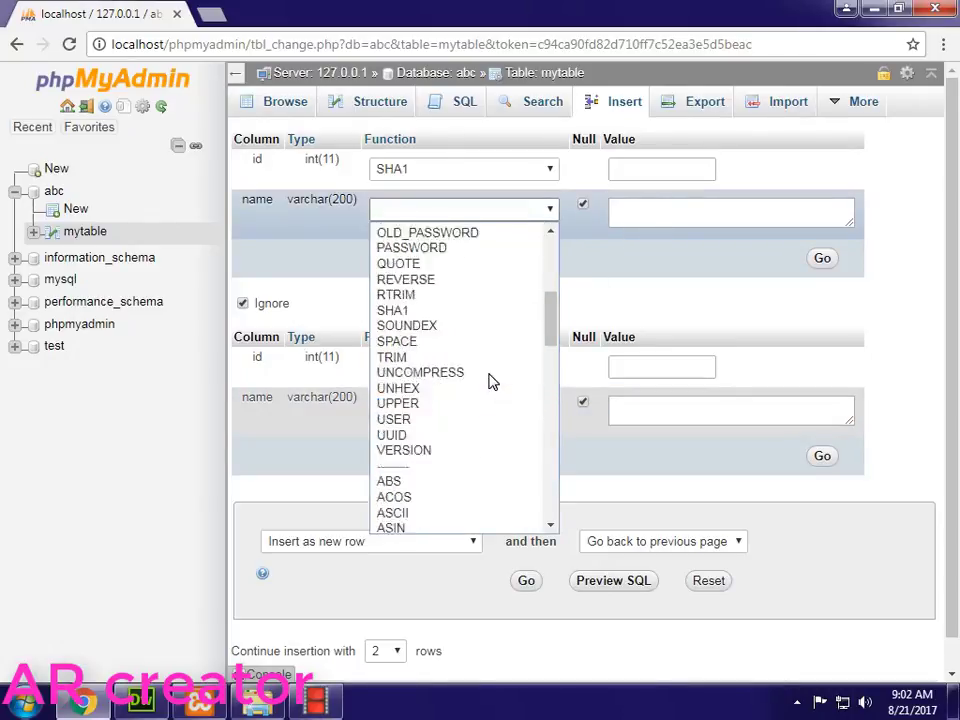
{"action": "scroll", "coordinate": [470, 355], "scroll_direction": "up", "scroll_amount": 3}
{"action": "scroll", "coordinate": [465, 345], "scroll_direction": "down", "scroll_amount": 4}
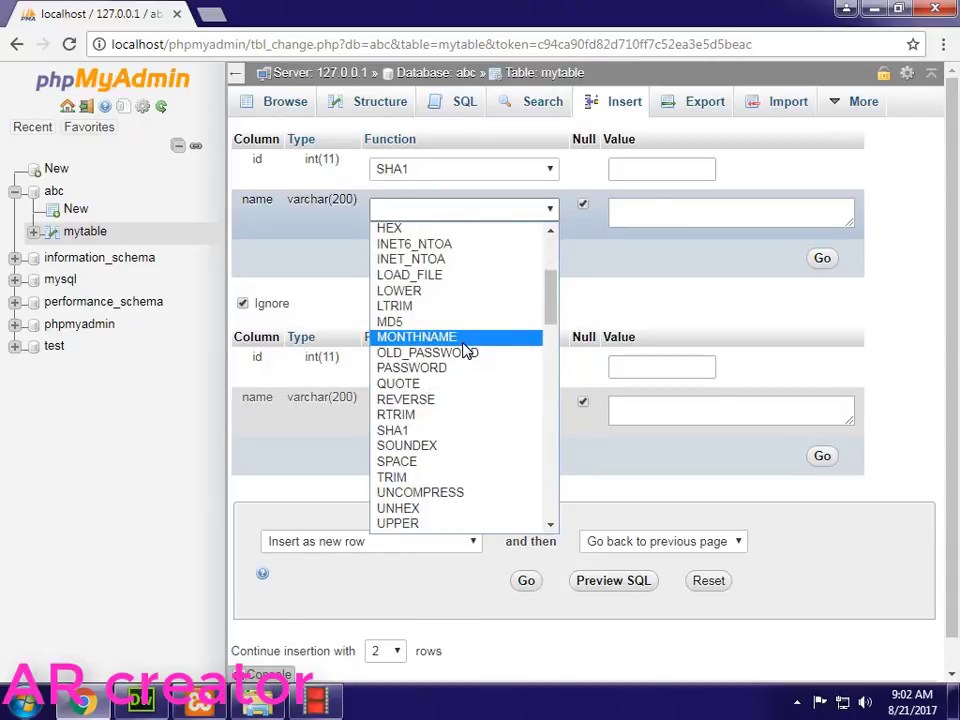
{"action": "left_click", "coordinate": [452, 322]}
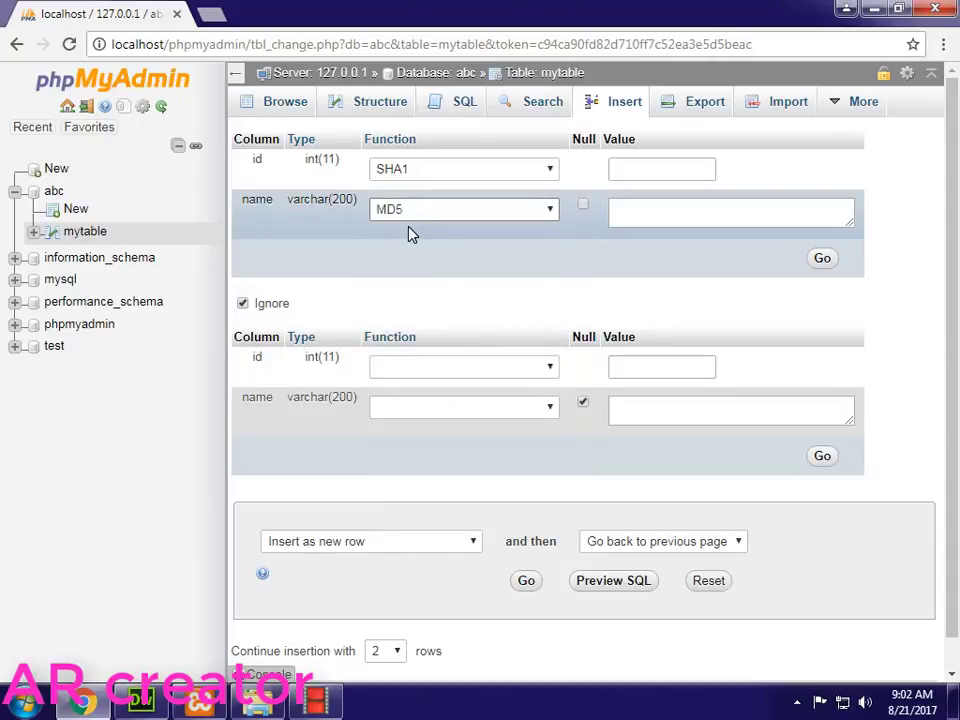
Enter ER GGT EHTE HTEH TEH TEHTEH TE as the name value, insert the row, and inspect its stored value among mytable's rows.
{"action": "left_click", "coordinate": [692, 212]}
{"action": "type", "text": "ER GGT E"}
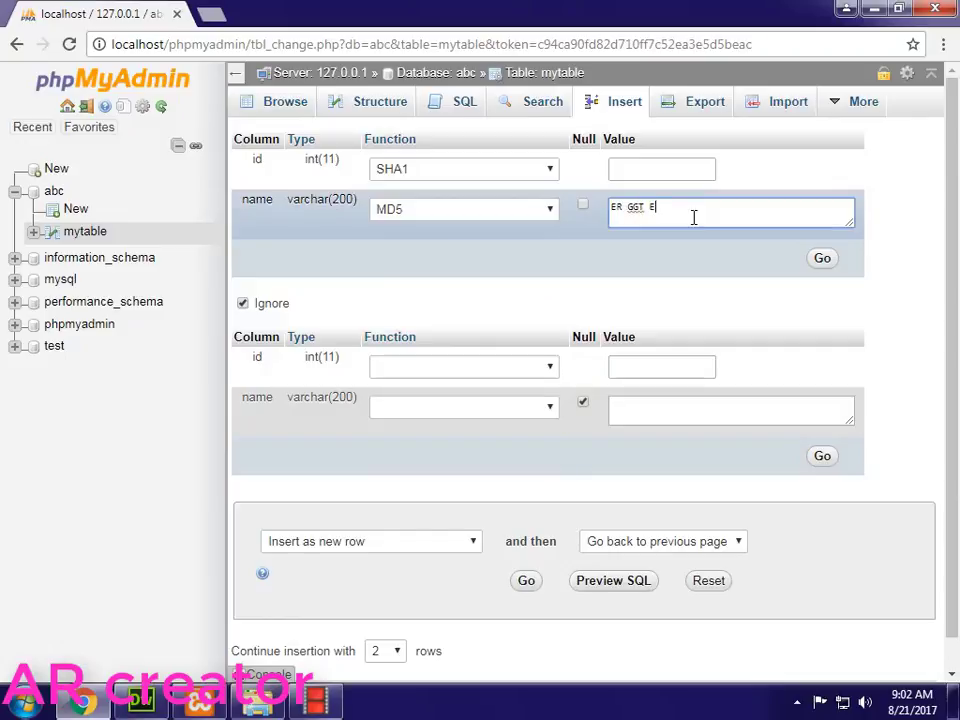
{"action": "type", "text": "HTE HTEH TEH TEHTEH TE"}
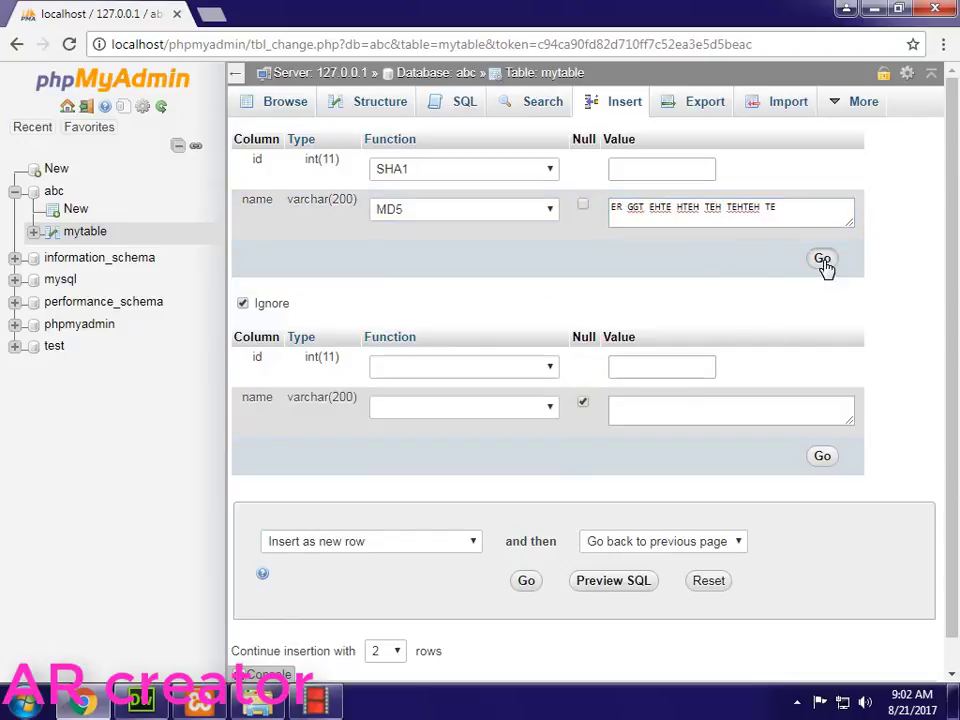
{"action": "left_click", "coordinate": [823, 262]}
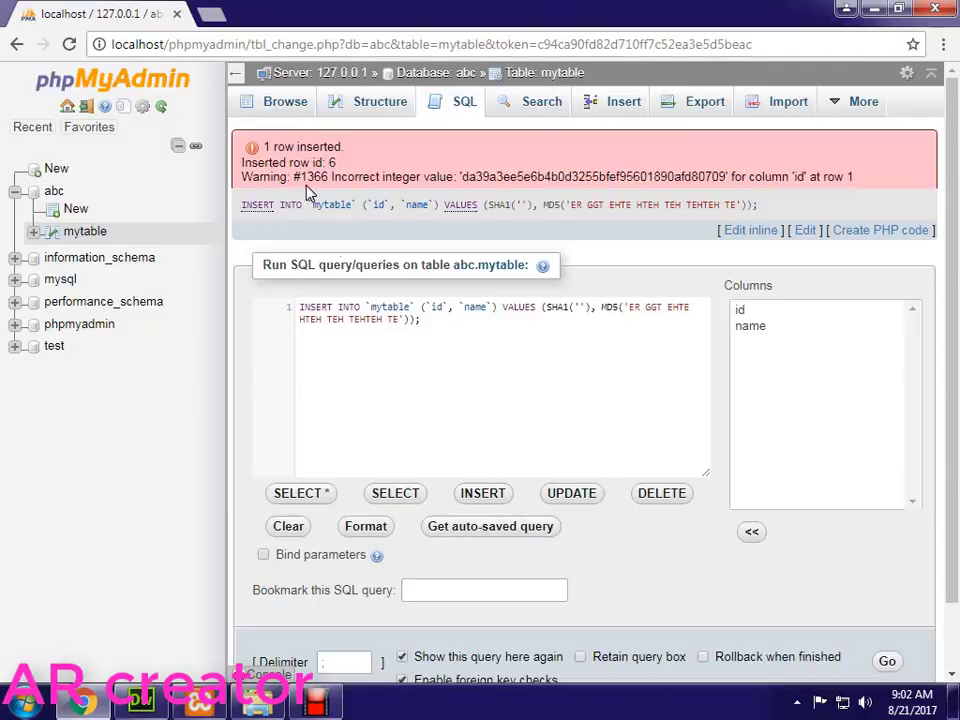
{"action": "left_click", "coordinate": [280, 106]}
{"action": "scroll", "coordinate": [780, 440], "scroll_direction": "down", "scroll_amount": 3}
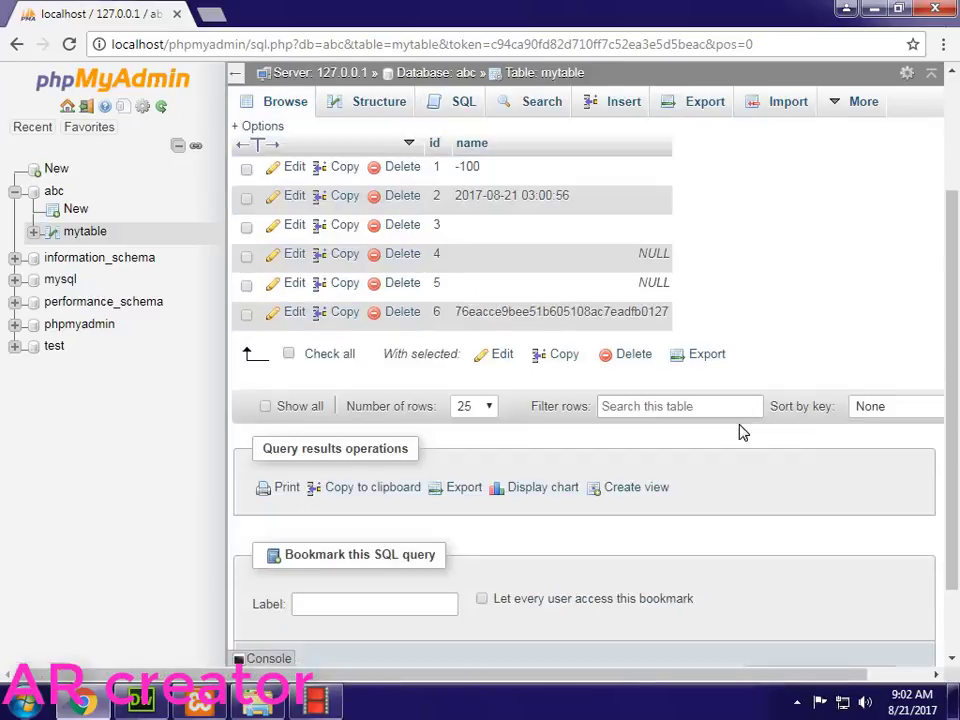
{"action": "left_click_drag", "start_coordinate": [669, 294], "coordinate": [661, 294]}
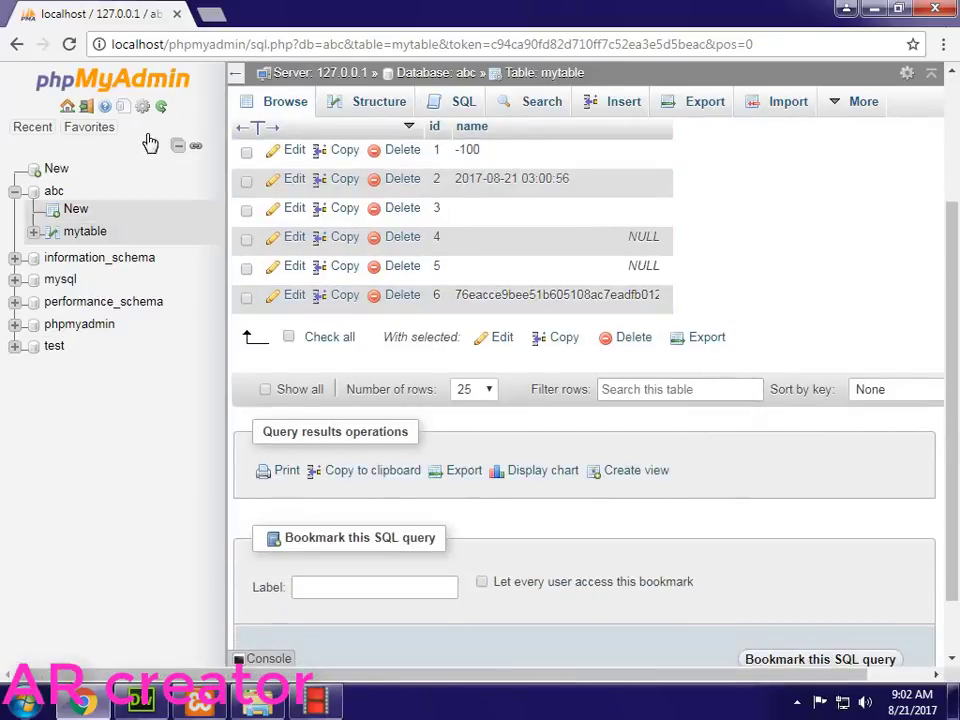
Examine the functions available for the name column in a blank insert form, and return to mytable's rows.
{"action": "left_click", "coordinate": [594, 115]}
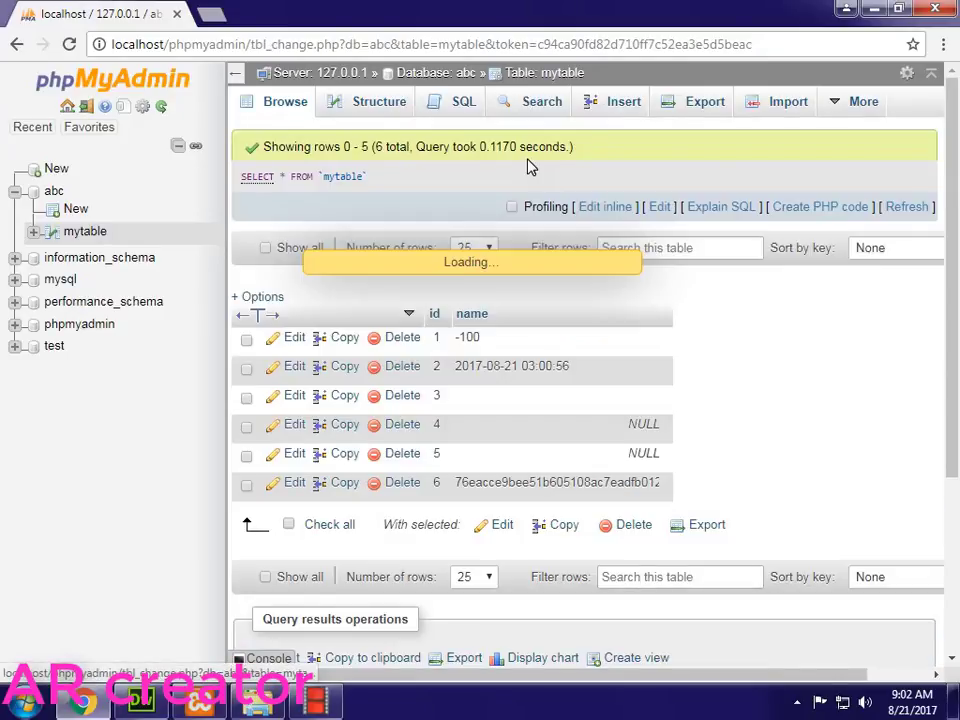
{"action": "left_click", "coordinate": [496, 210]}
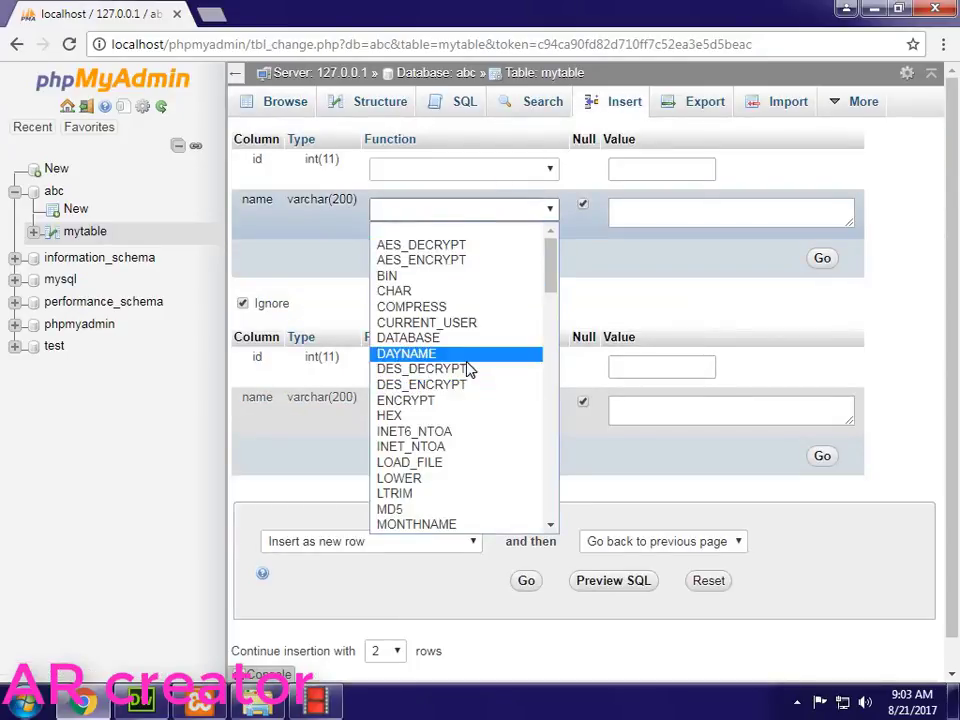
{"action": "scroll", "coordinate": [463, 366], "scroll_direction": "down", "scroll_amount": 10}
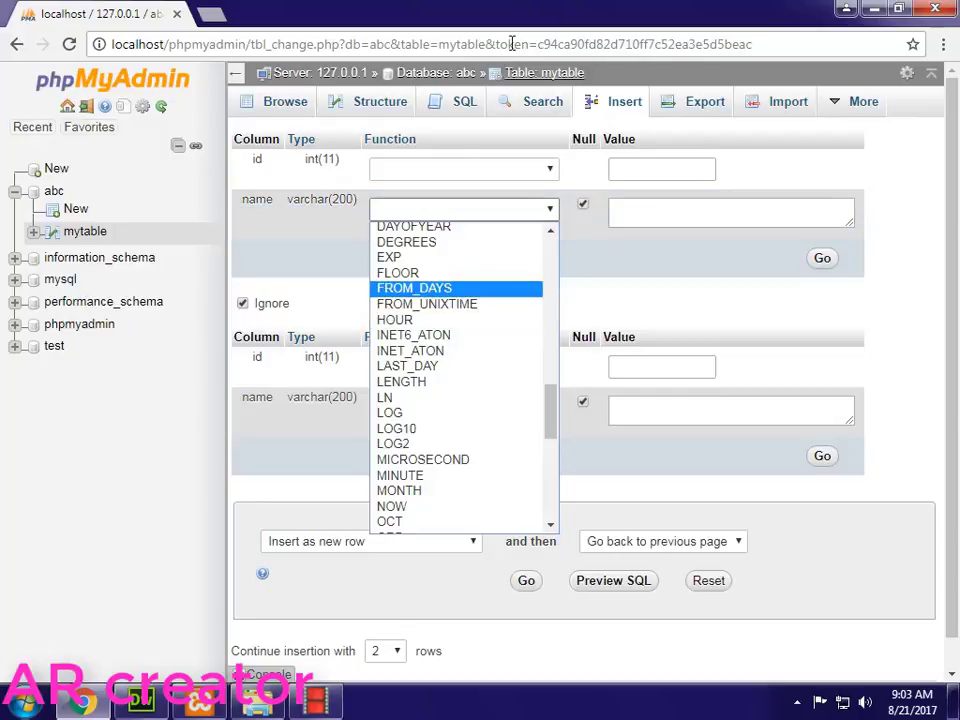
{"action": "scroll", "coordinate": [414, 476], "scroll_direction": "down", "scroll_amount": 5}
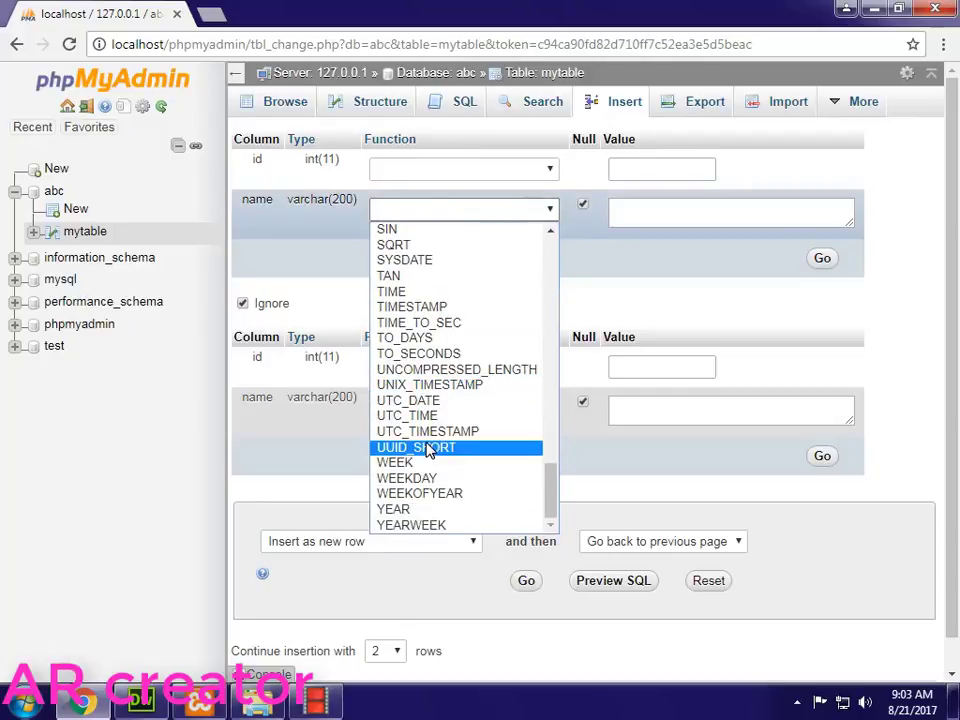
{"action": "scroll", "coordinate": [452, 512], "scroll_direction": "up", "scroll_amount": 6}
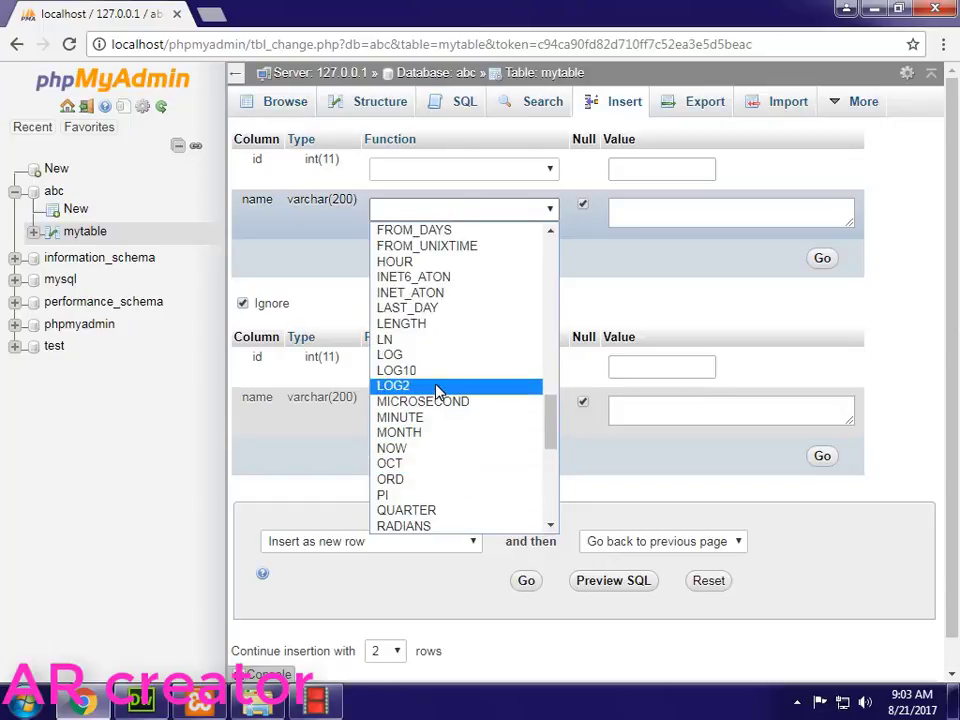
{"action": "scroll", "coordinate": [438, 392], "scroll_direction": "up", "scroll_amount": 5}
{"action": "scroll", "coordinate": [438, 392], "scroll_direction": "up", "scroll_amount": 2}
{"action": "scroll", "coordinate": [438, 392], "scroll_direction": "up", "scroll_amount": 7}
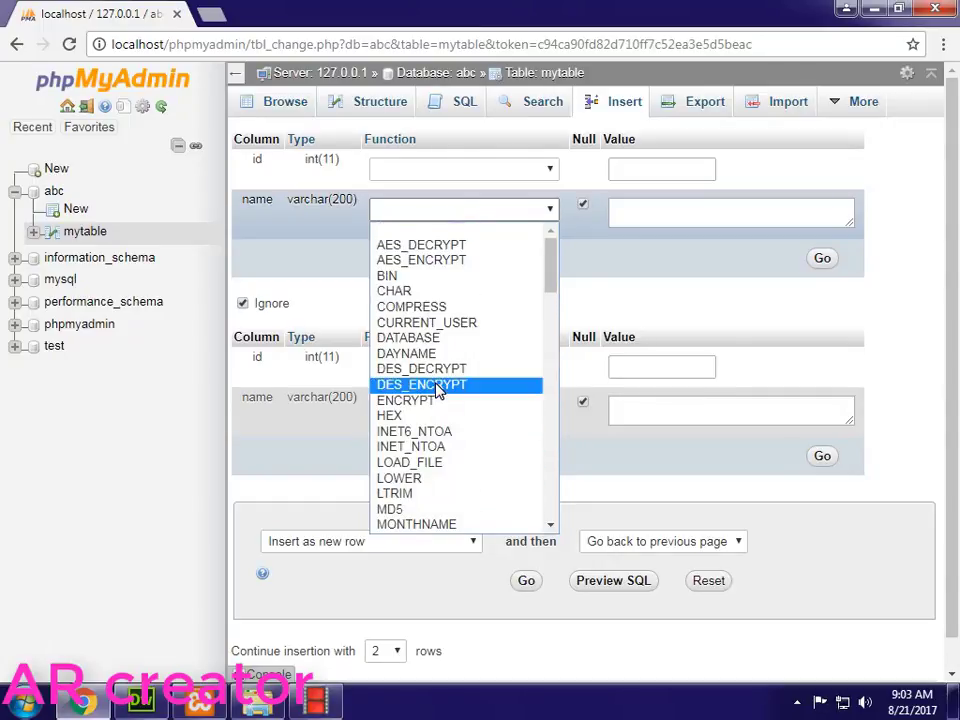
{"action": "left_click", "coordinate": [440, 291]}
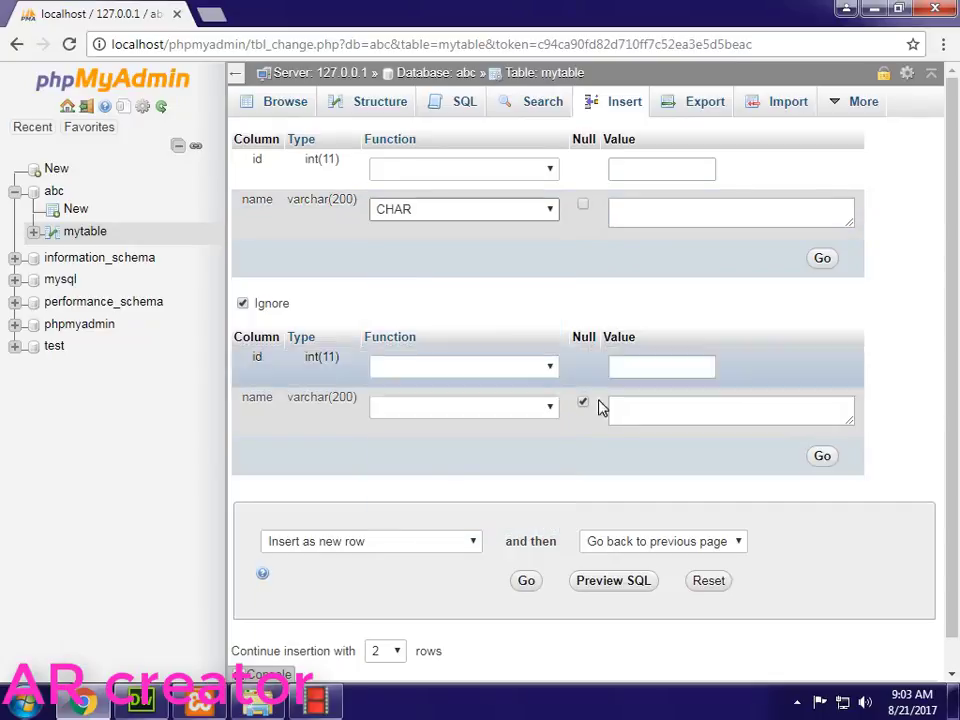
{"action": "left_click", "coordinate": [284, 104]}
{"action": "left_click", "coordinate": [576, 160]}
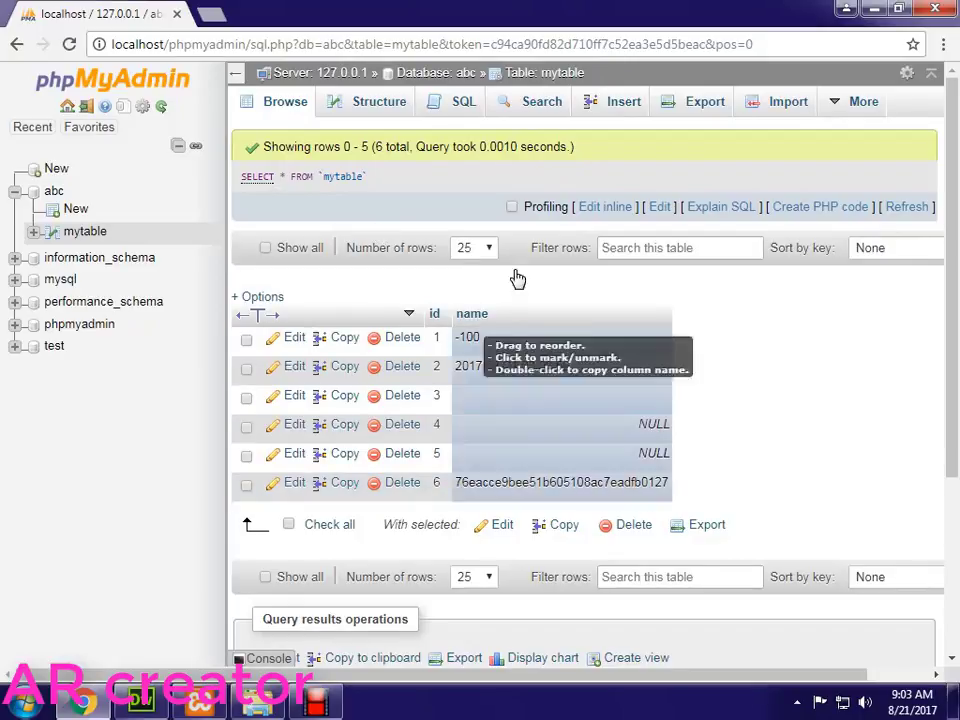
Review the name column's functions, varchar(200) type and Null option in the insert form, and open mytable's SQL query editor.
{"action": "left_click", "coordinate": [620, 118]}
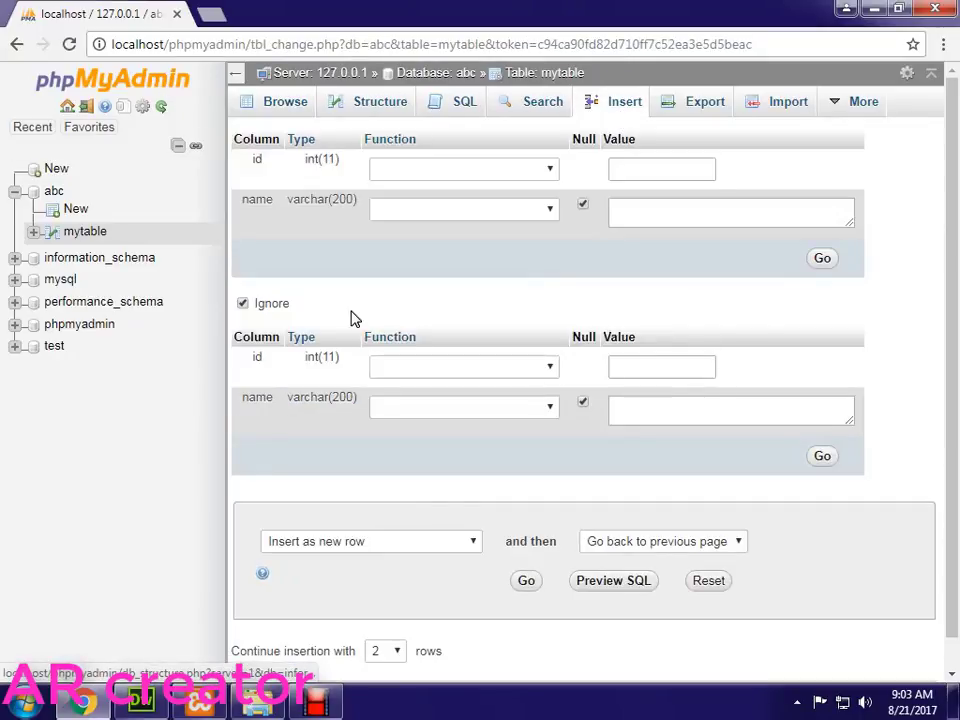
{"action": "left_click", "coordinate": [493, 210]}
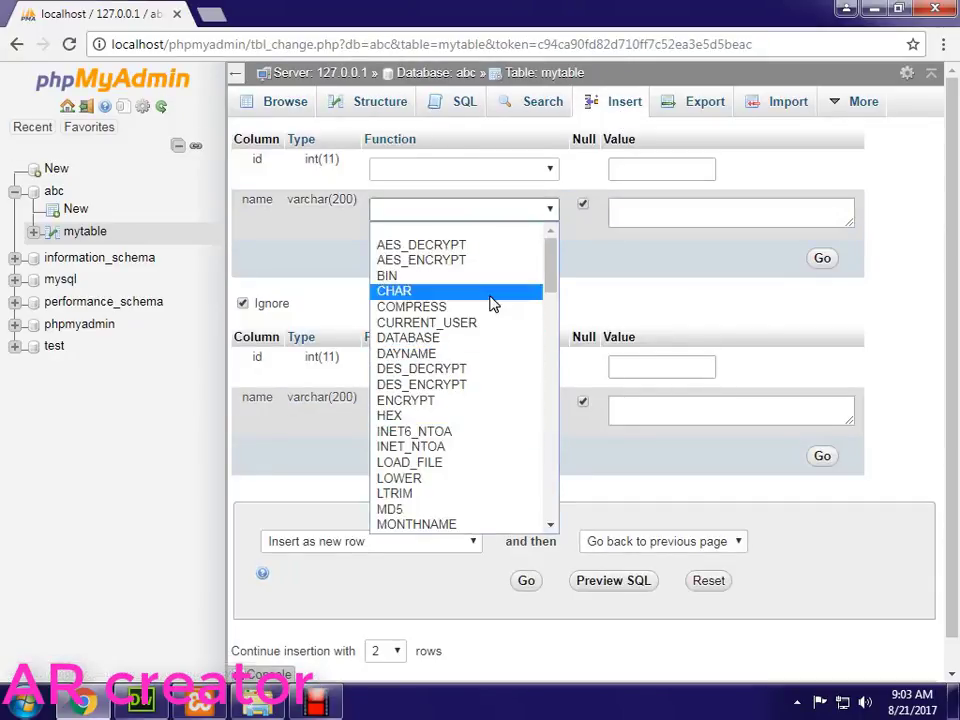
{"action": "left_click", "coordinate": [664, 275]}
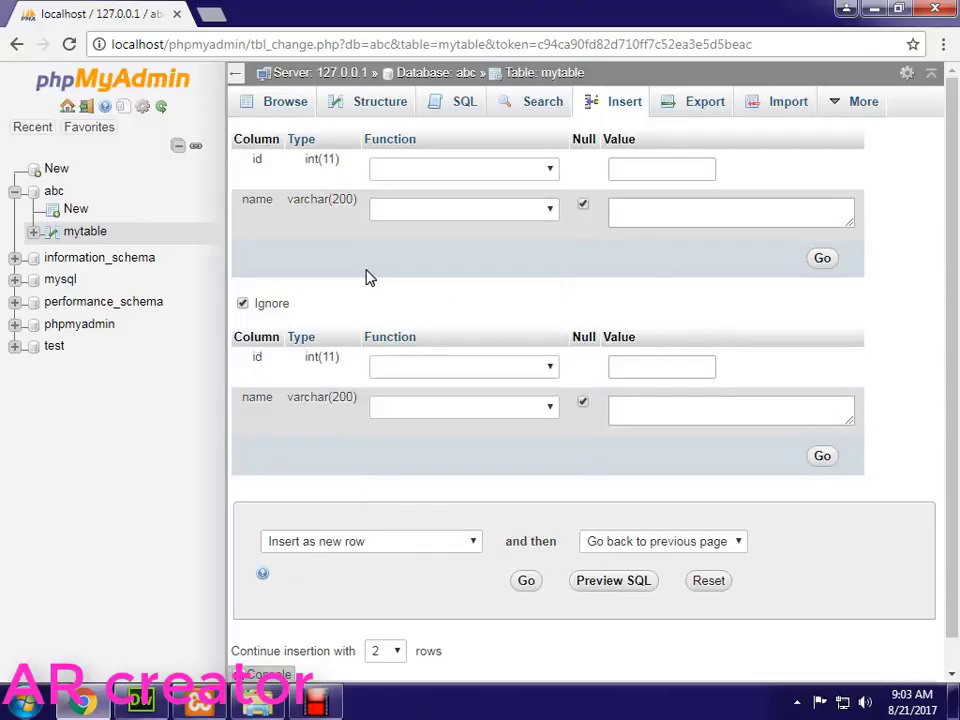
{"action": "left_click_drag", "start_coordinate": [357, 200], "coordinate": [312, 196]}
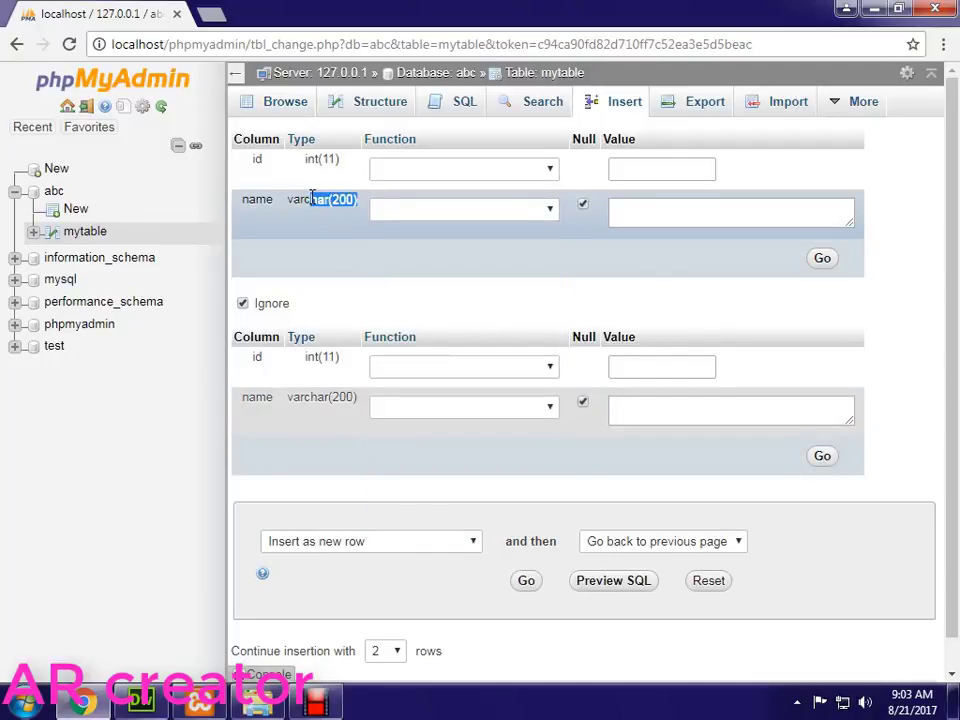
{"action": "left_click", "coordinate": [715, 224]}
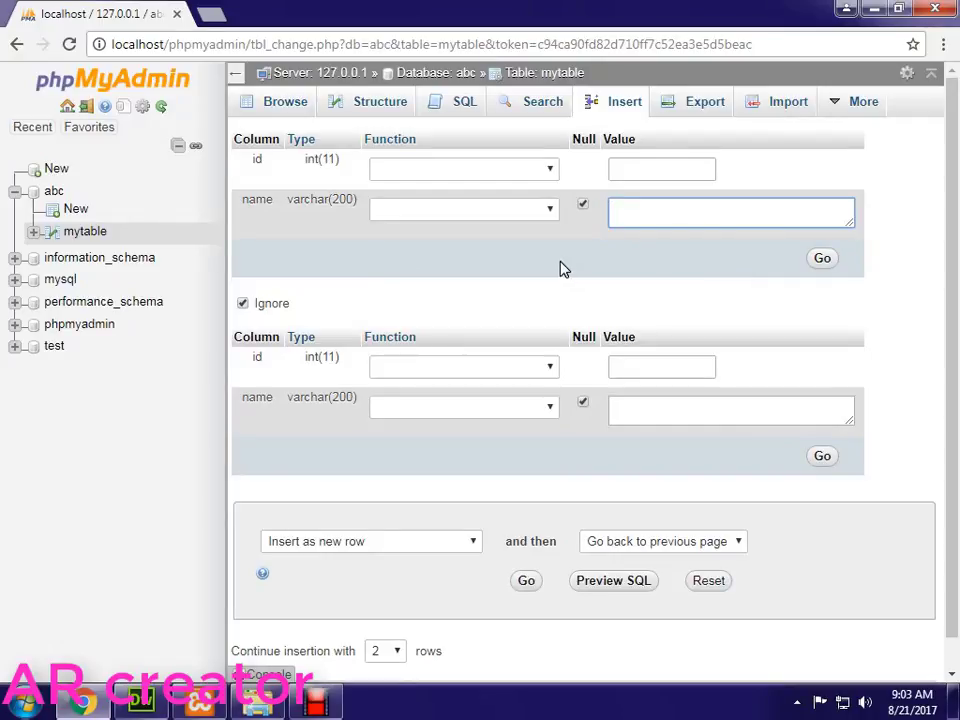
{"action": "left_click", "coordinate": [584, 205]}
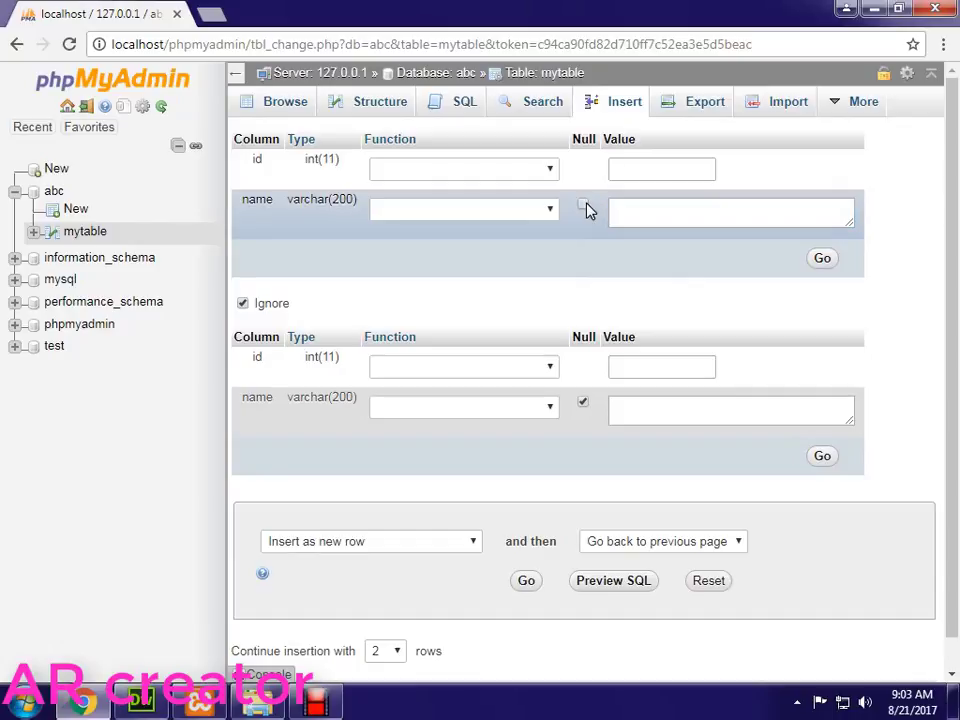
{"action": "left_click", "coordinate": [584, 205]}
{"action": "left_click", "coordinate": [584, 205]}
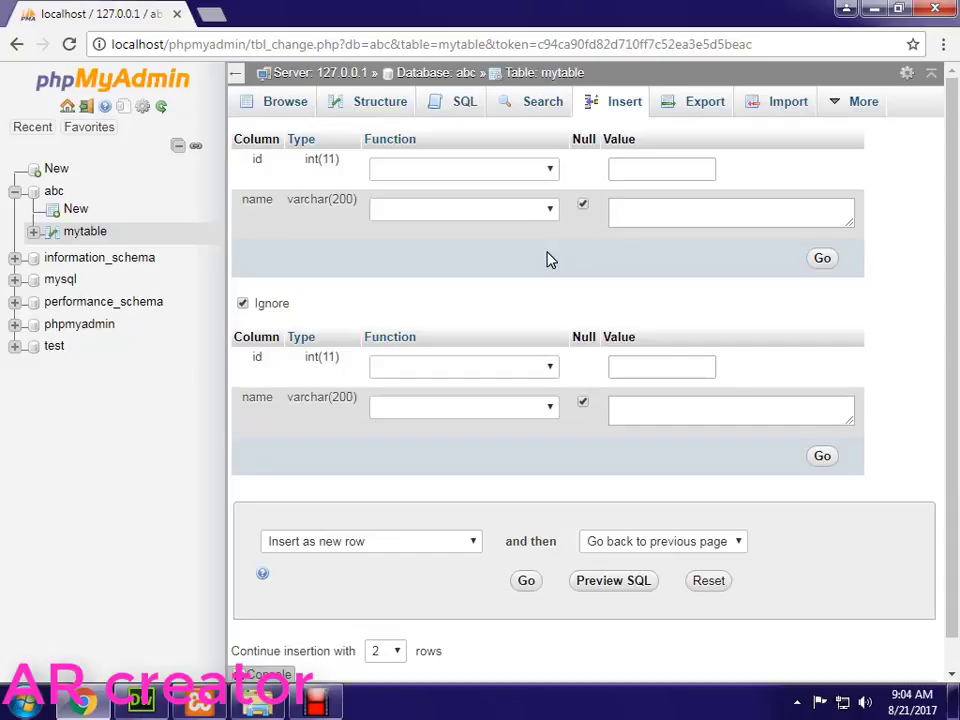
{"action": "left_click", "coordinate": [445, 104]}
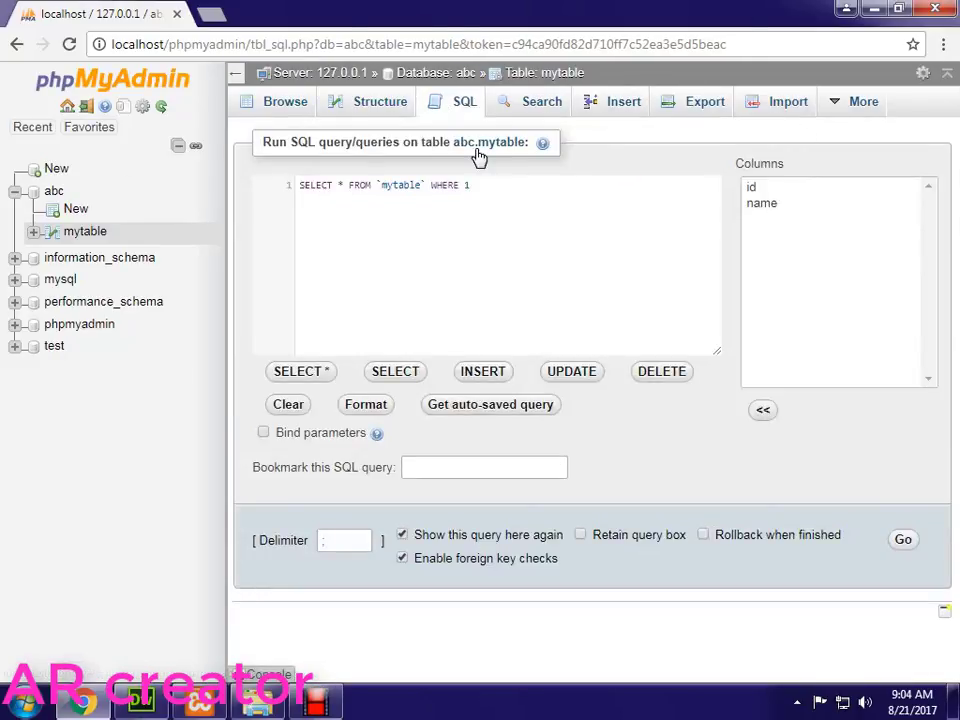
Check mytable's column structure, and replace the default SQL query with a first line reading ALTER TABLE mytable.
{"action": "left_click", "coordinate": [381, 105]}
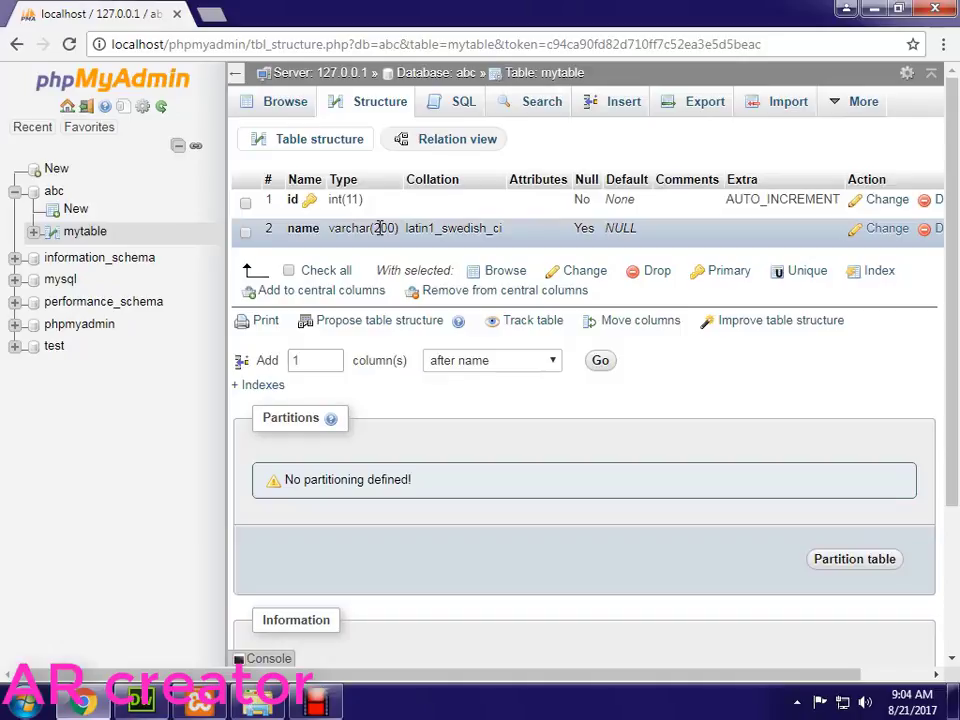
{"action": "left_click", "coordinate": [463, 117]}
{"action": "left_click_drag", "start_coordinate": [489, 188], "coordinate": [296, 182]}
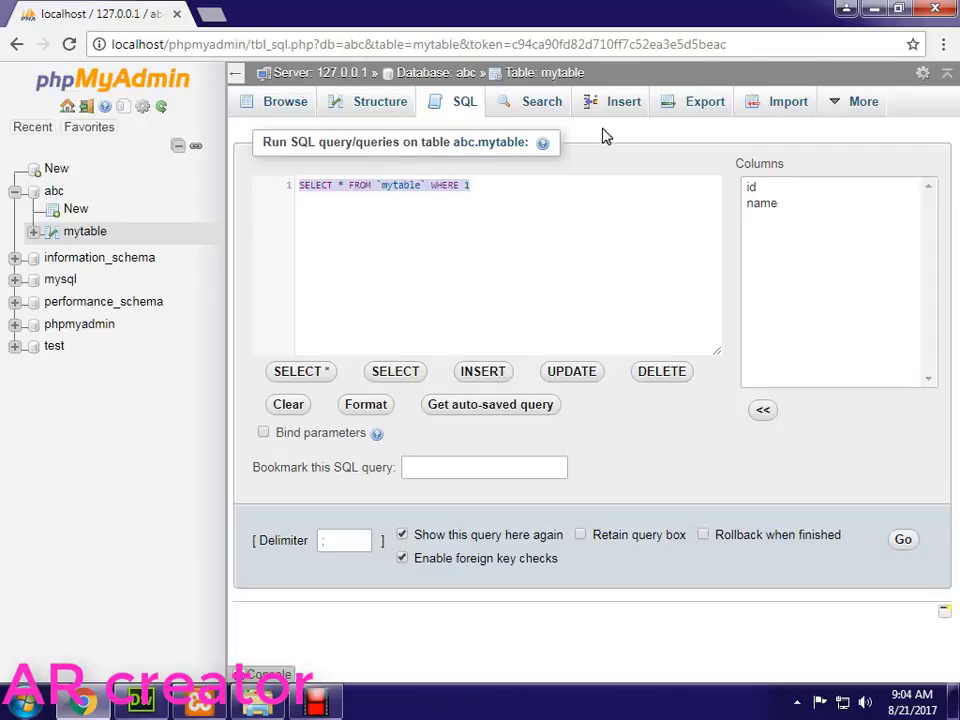
{"action": "key", "text": "BackSpace"}
{"action": "type", "text": "al"}
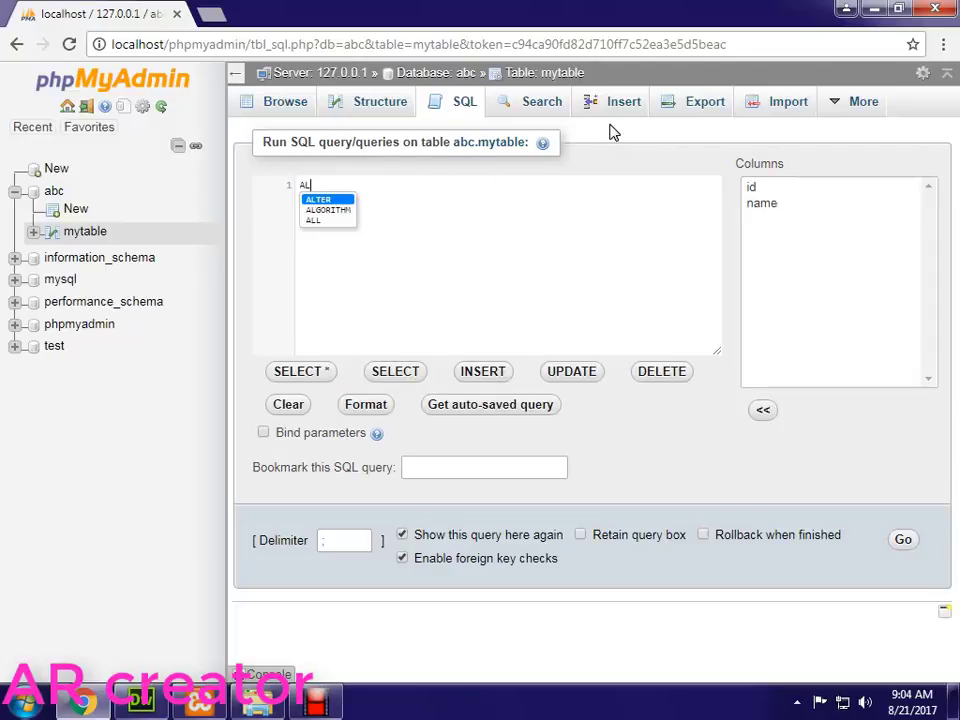
{"action": "key", "text": "Return"}
{"action": "type", "text": "t"}
{"action": "key", "text": "Return"}
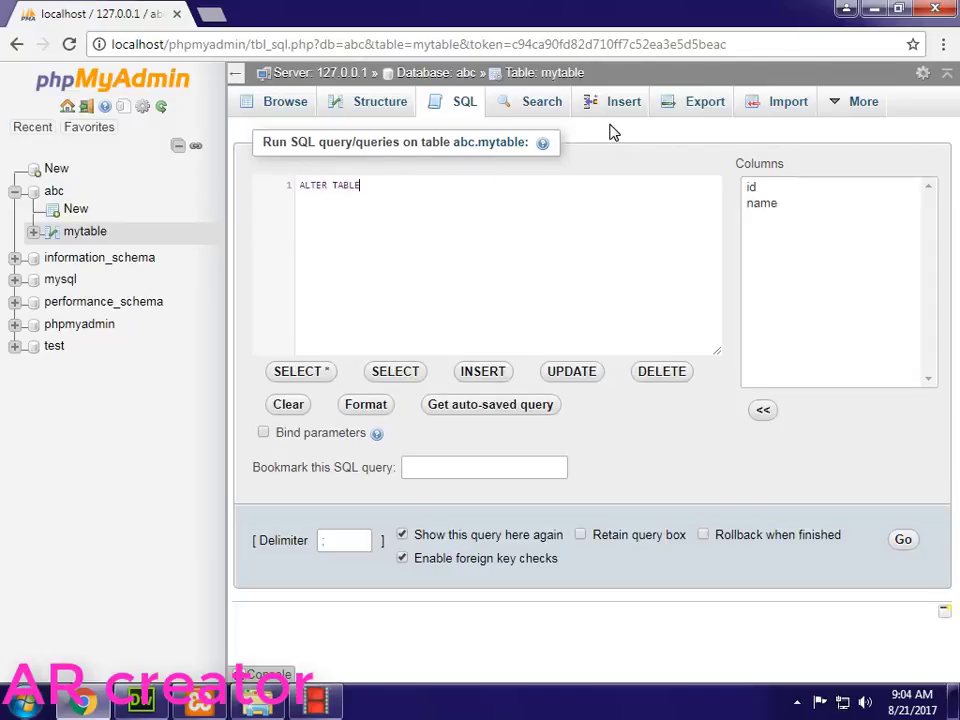
{"action": "type", "text": "my"}
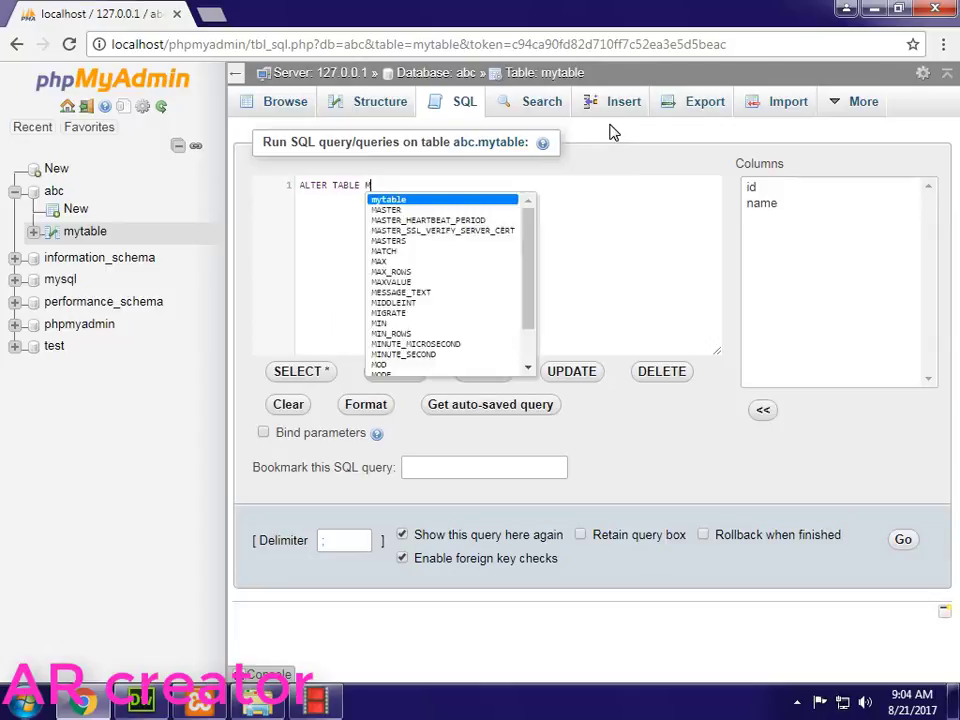
{"action": "key", "text": "Return"}
{"action": "key", "text": "Return"}
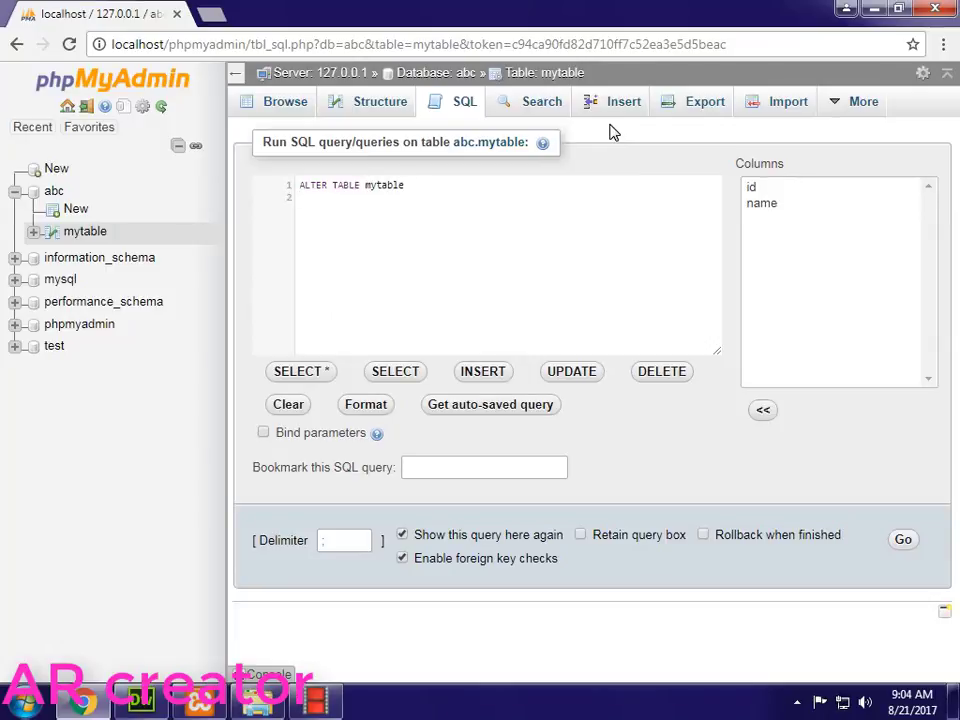
Complete the statement with MODIFY name DATE on the second line, and run it to change the column's type.
{"action": "type", "text": "MOD"}
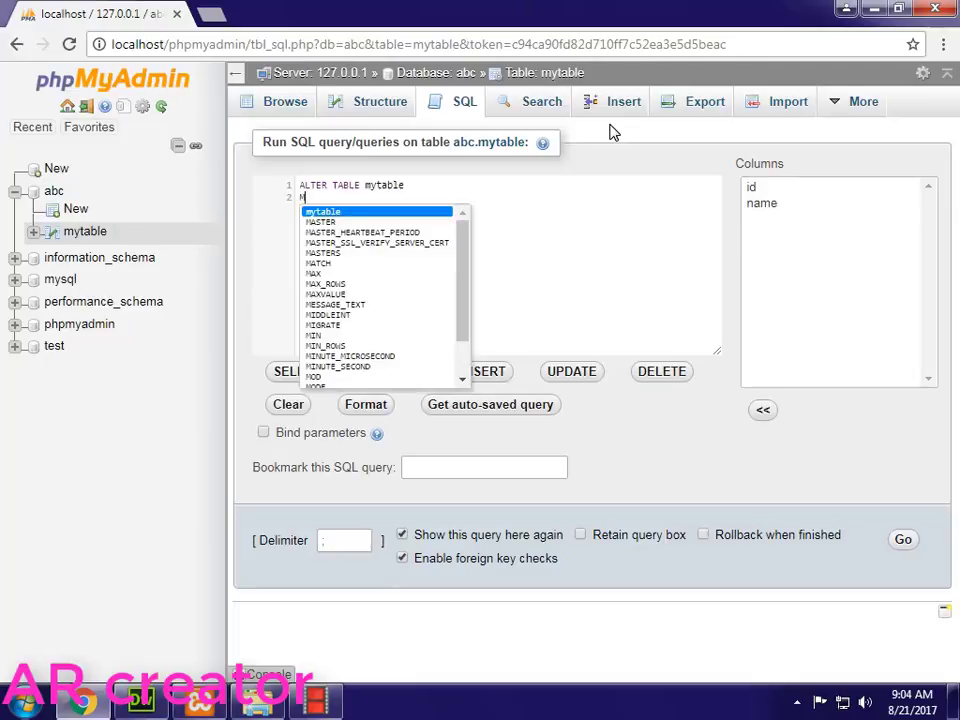
{"action": "key", "text": "Down"}
{"action": "key", "text": "Down"}
{"action": "key", "text": "Down"}
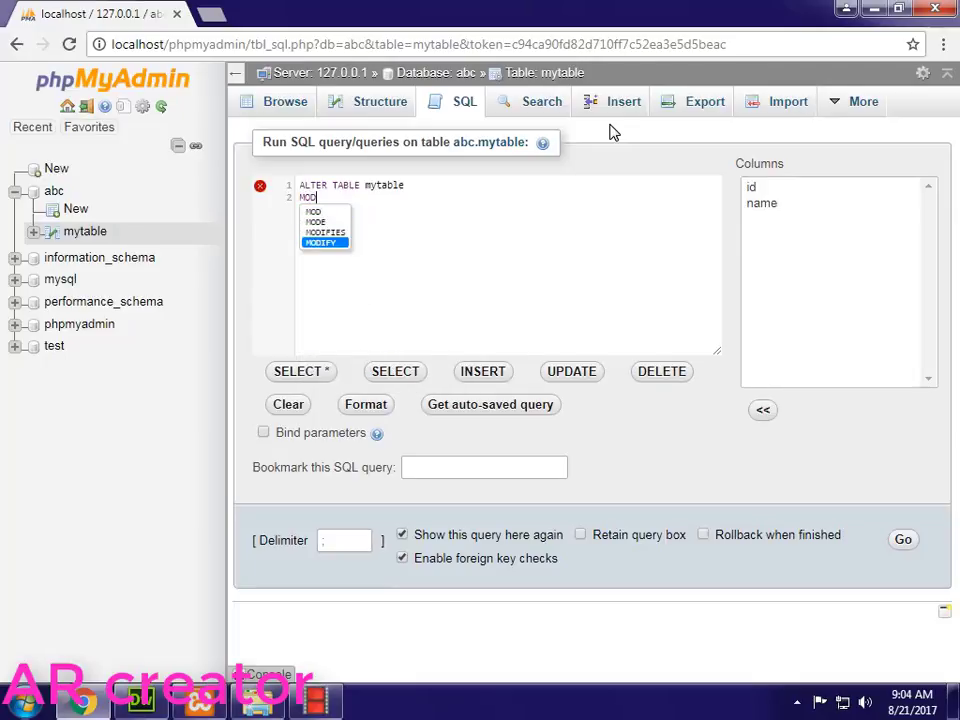
{"action": "key", "text": "Return"}
{"action": "type", "text": "name"}
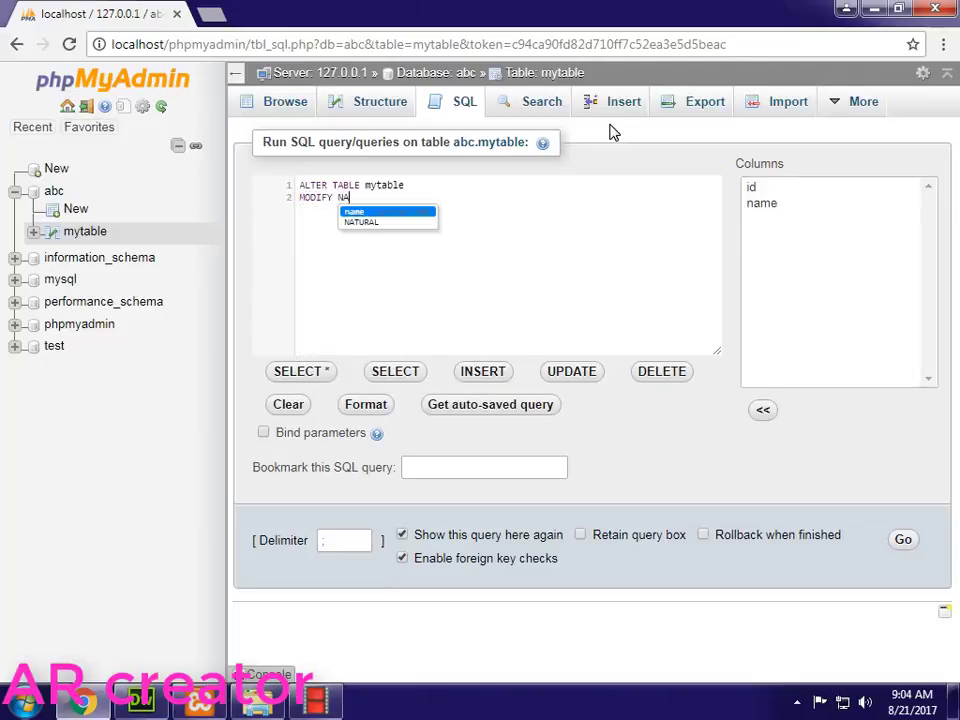
{"action": "type", "text": " DA"}
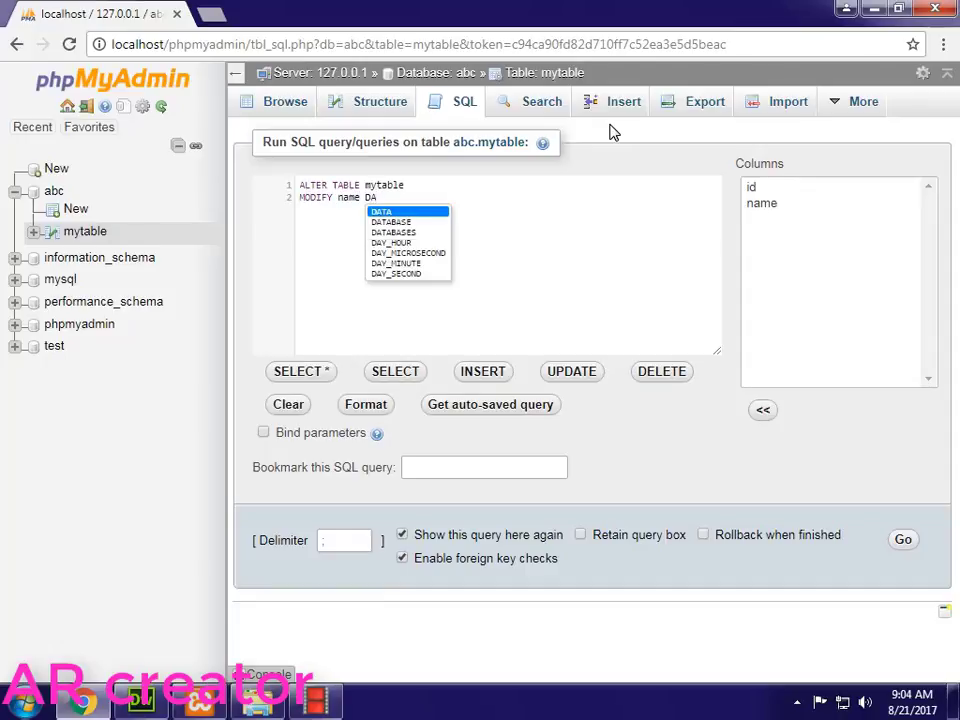
{"action": "type", "text": "TE"}
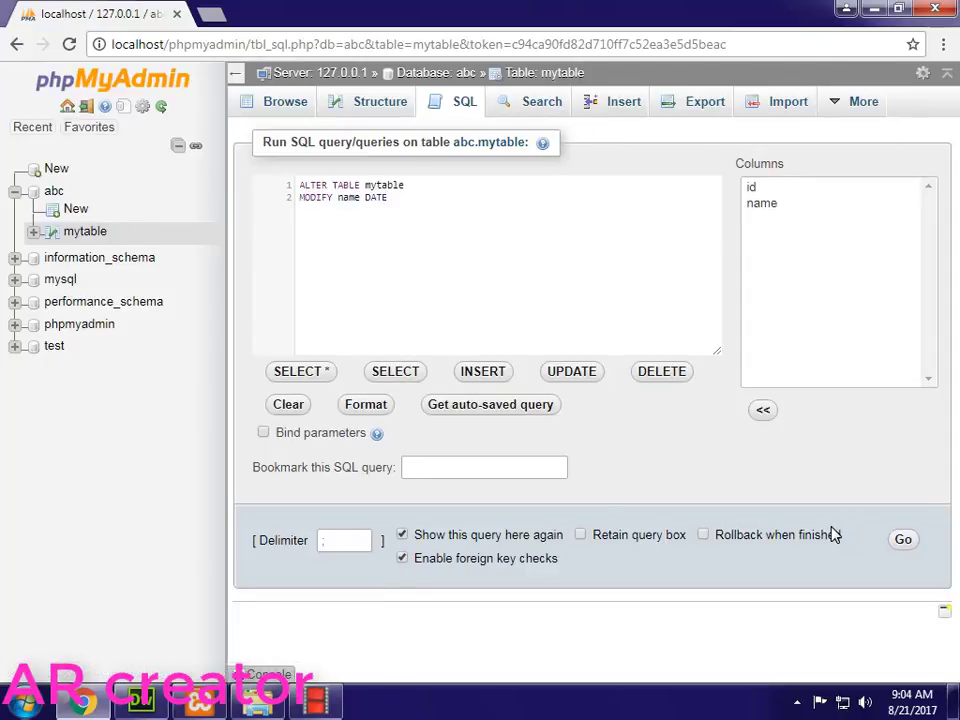
{"action": "left_click", "coordinate": [905, 539]}
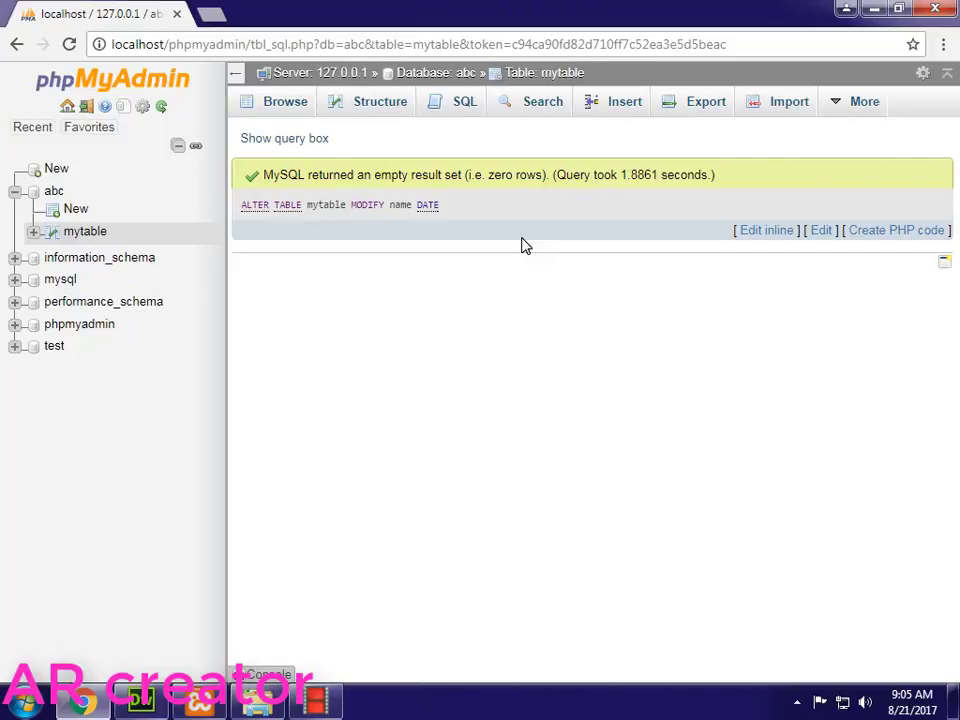
Insert a new row into mytable with 2017-08-21 picked as the name column's date value.
{"action": "left_click", "coordinate": [624, 108]}
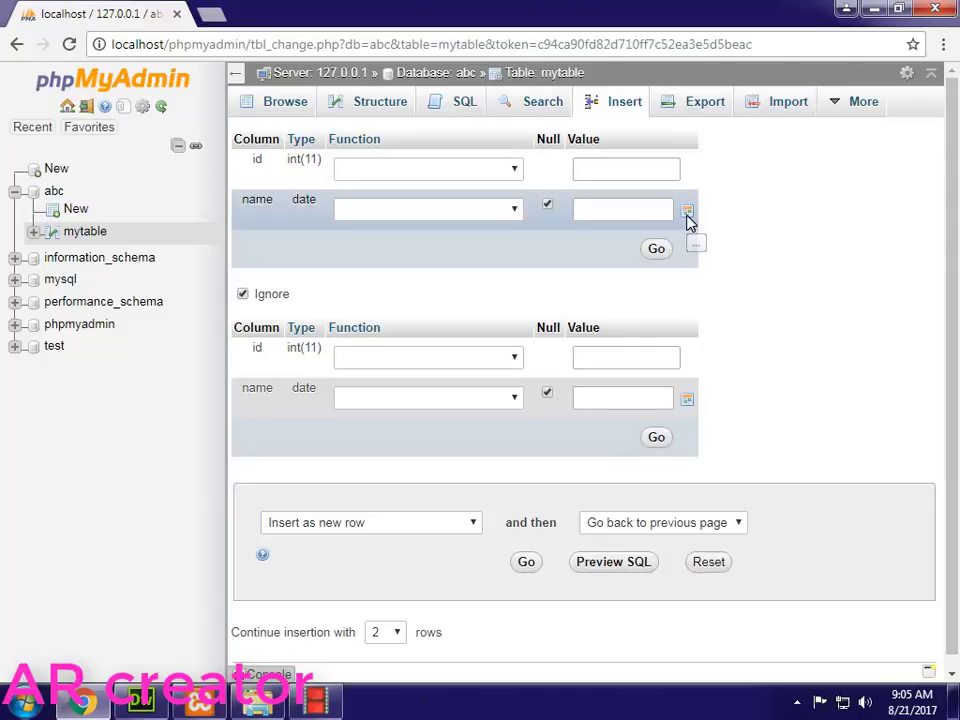
{"action": "left_click", "coordinate": [687, 213]}
{"action": "left_click", "coordinate": [624, 362]}
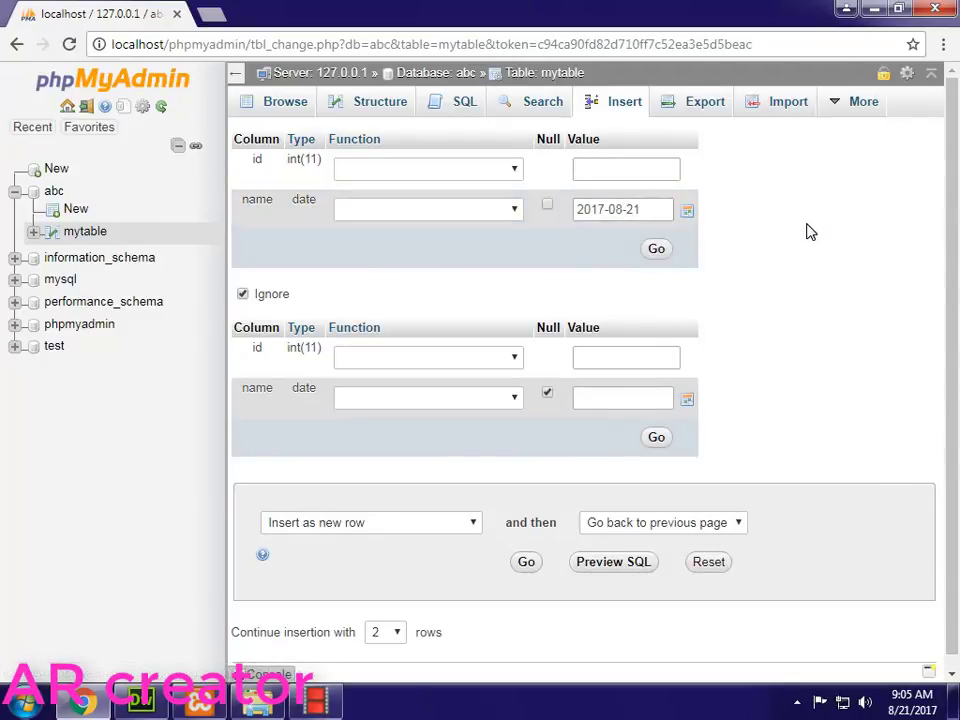
{"action": "left_click_drag", "start_coordinate": [649, 216], "coordinate": [567, 219]}
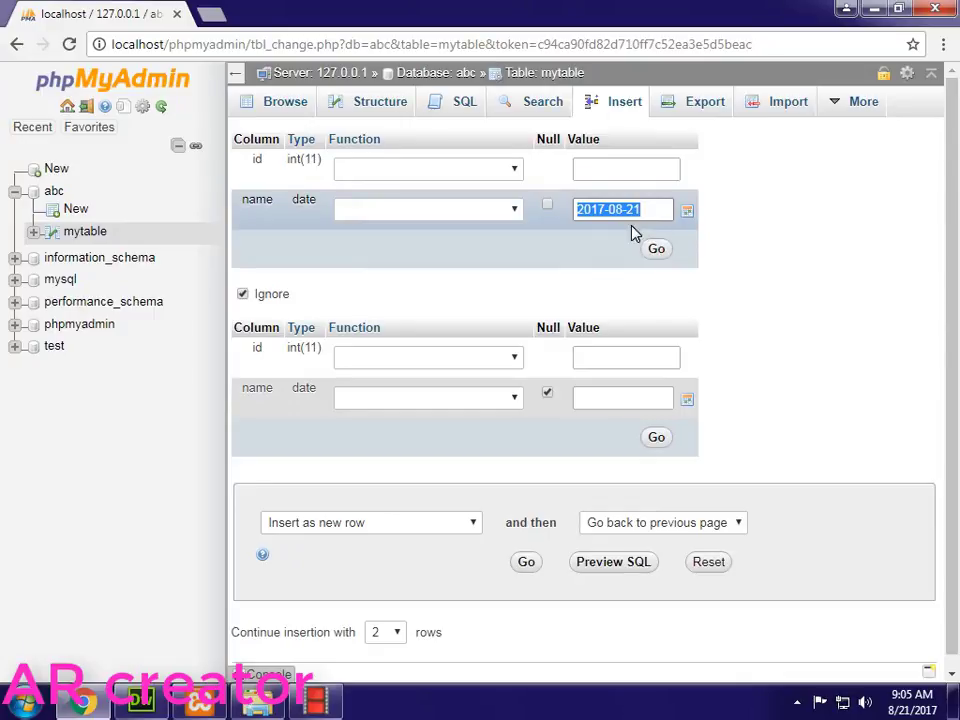
{"action": "left_click_drag", "start_coordinate": [600, 214], "coordinate": [655, 208]}
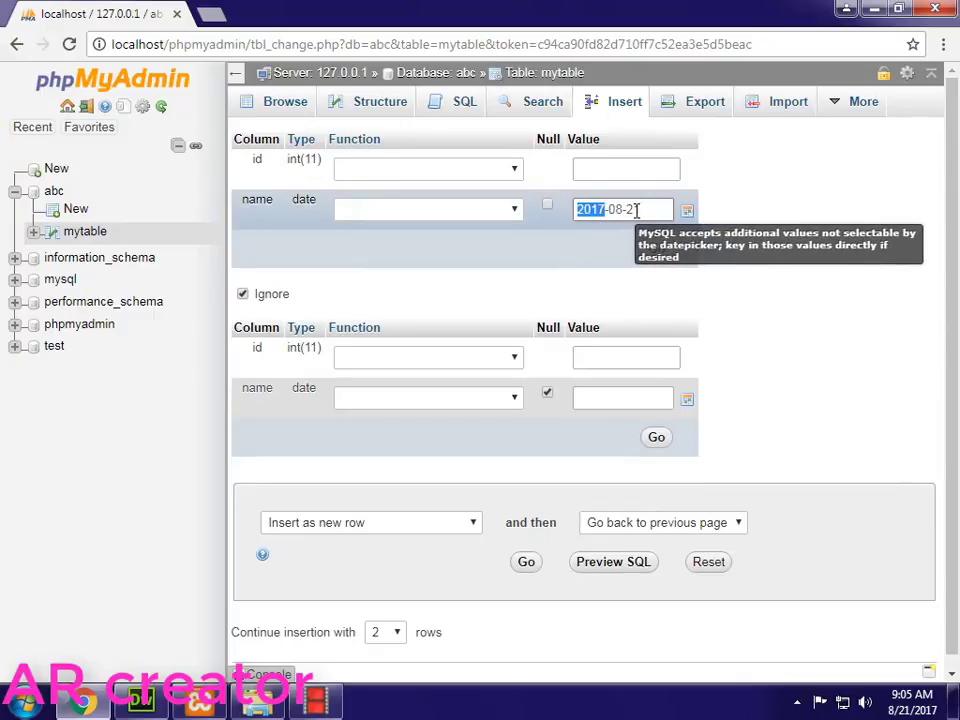
{"action": "left_click", "coordinate": [632, 209]}
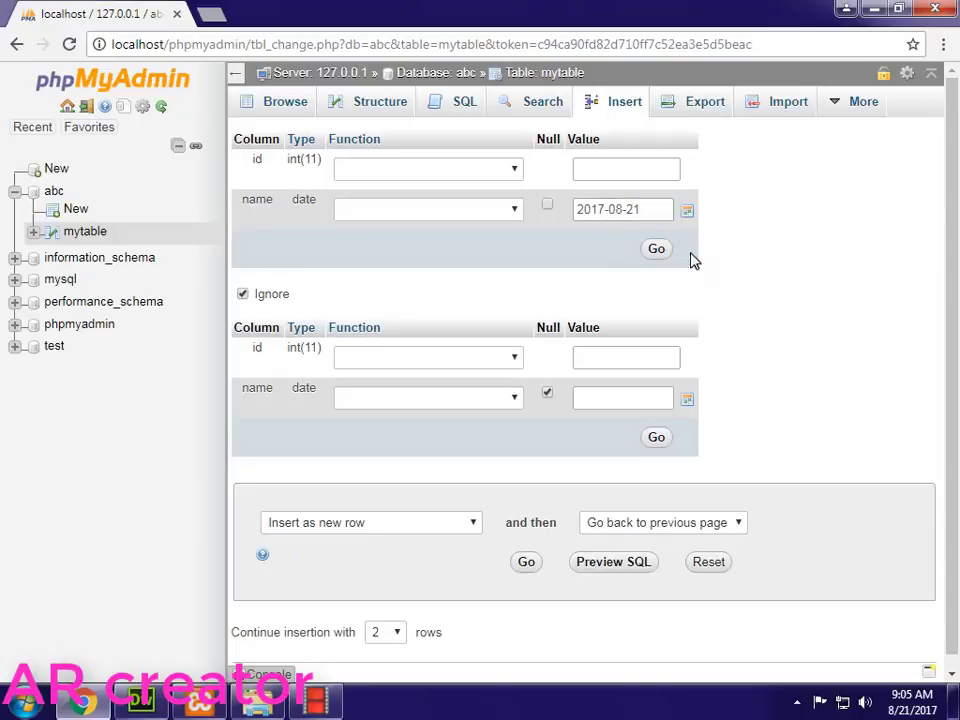
{"action": "left_click", "coordinate": [657, 250]}
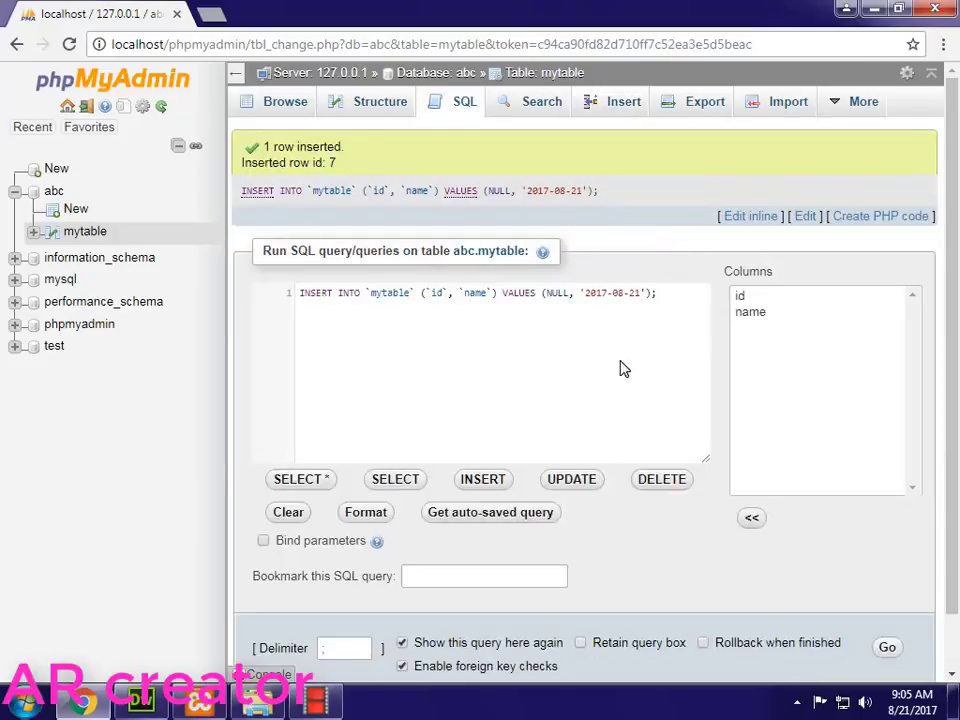
Review the generated INSERT statement and the stored dates among mytable's rows, and reopen the table's SQL query editor.
{"action": "left_click_drag", "start_coordinate": [658, 292], "coordinate": [272, 302]}
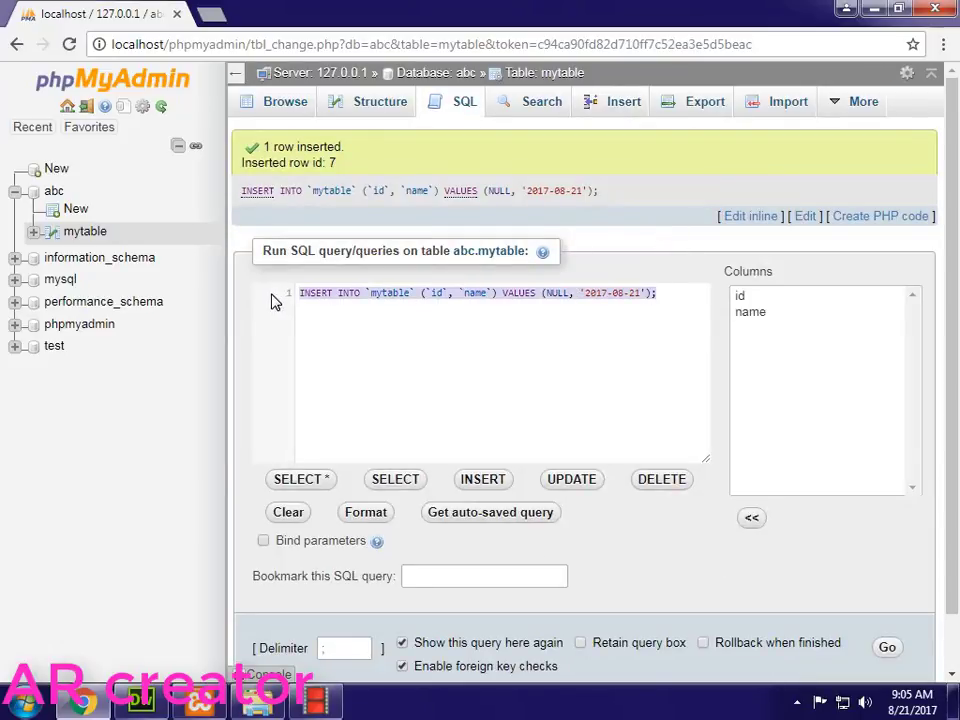
{"action": "left_click", "coordinate": [282, 100]}
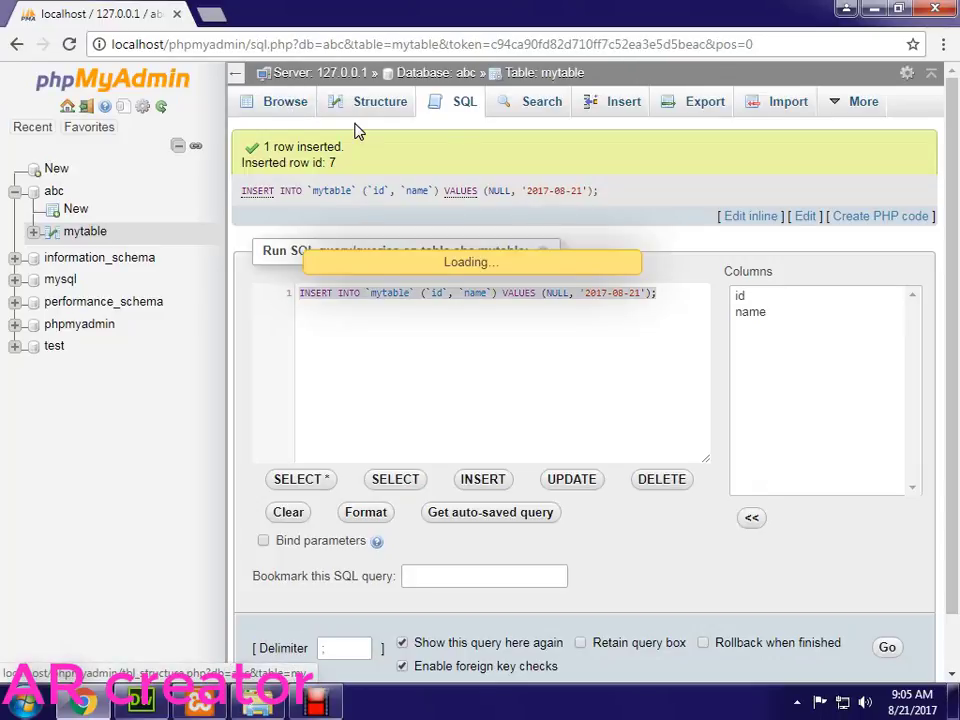
{"action": "left_click_drag", "start_coordinate": [518, 506], "coordinate": [570, 480]}
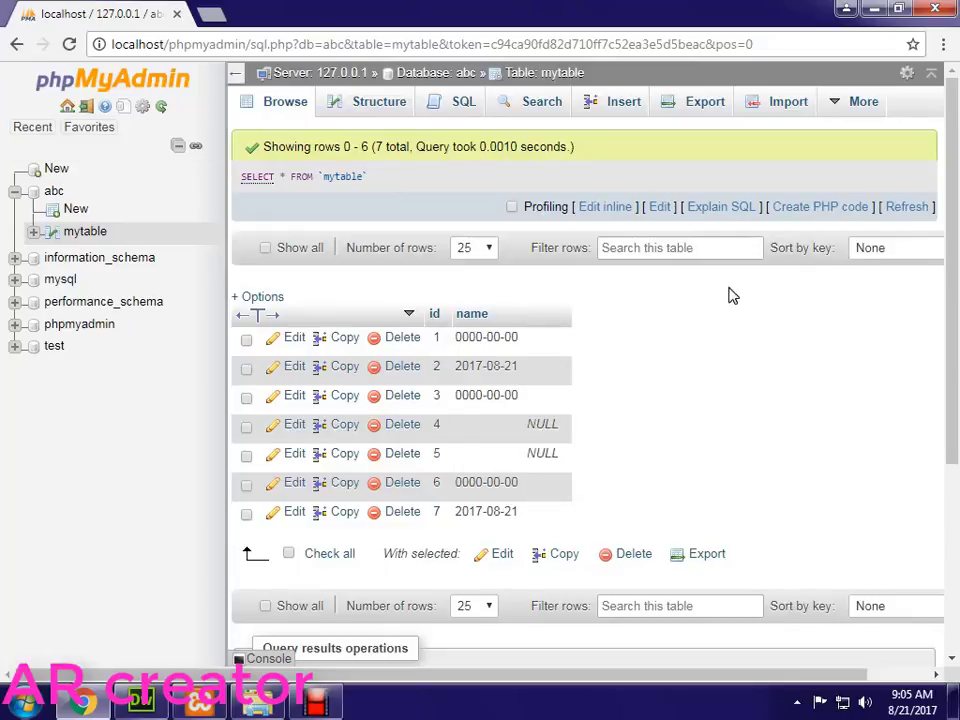
{"action": "double_click", "coordinate": [497, 508]}
{"action": "left_click", "coordinate": [645, 461]}
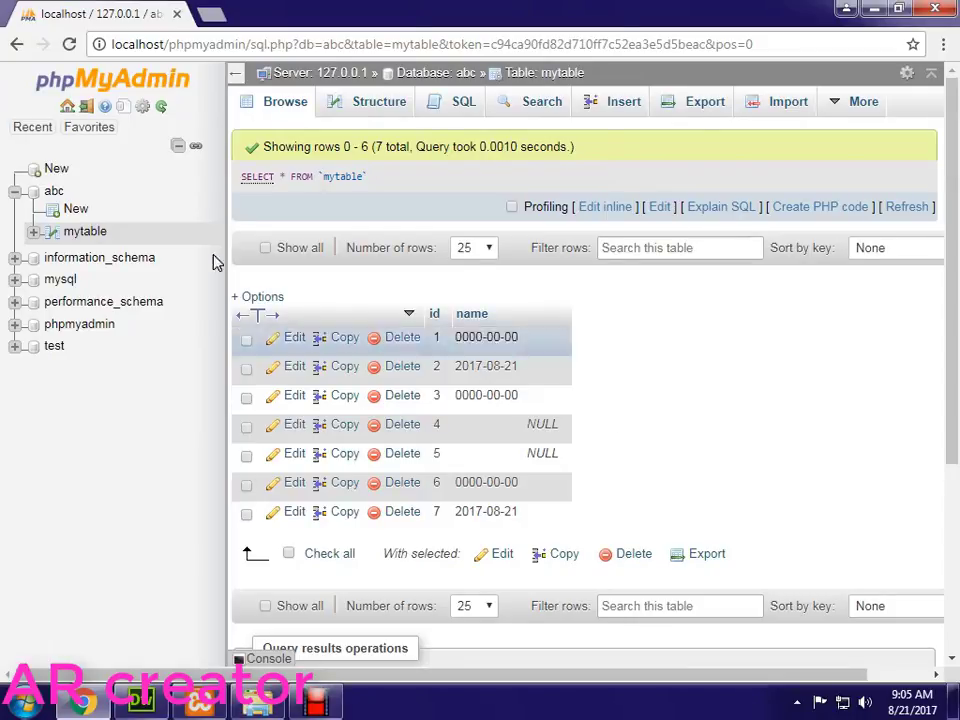
{"action": "left_click", "coordinate": [444, 106]}
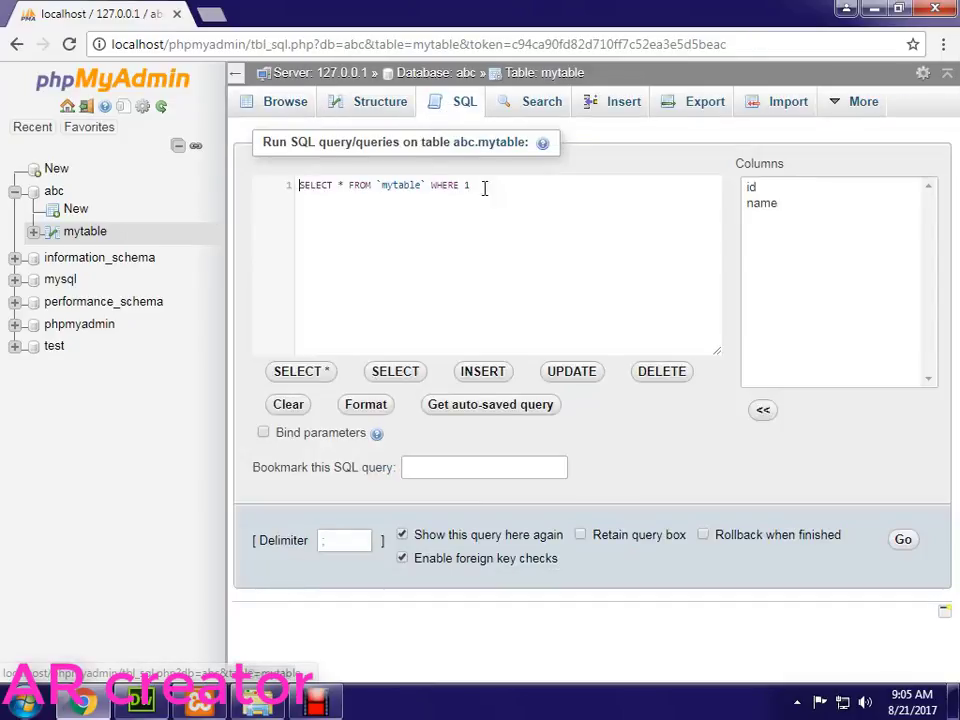